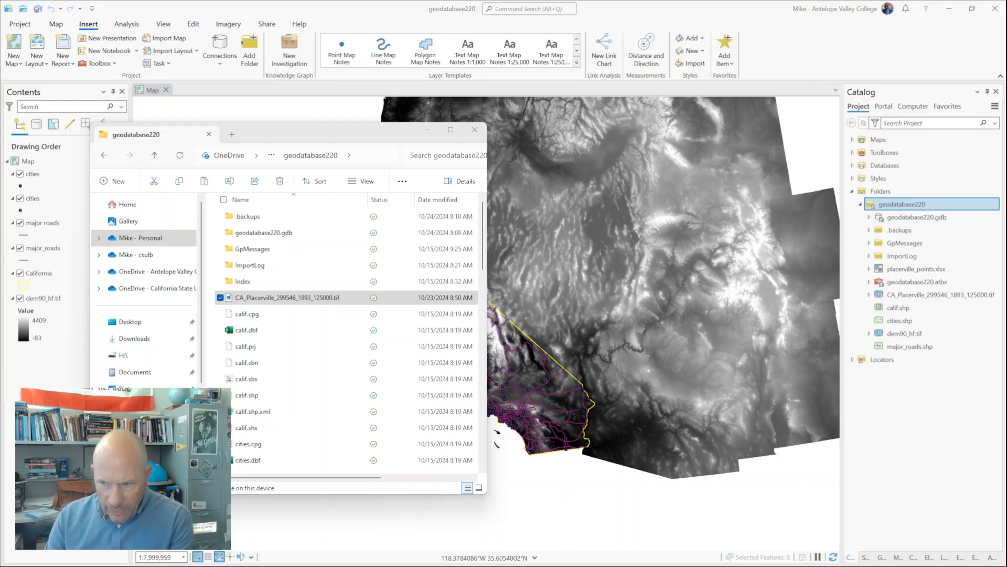
Step: Open the placerville_points.xlsx workbook from the geodatabase220 project folder
{"action": "left_click", "coordinate": [265, 303]}
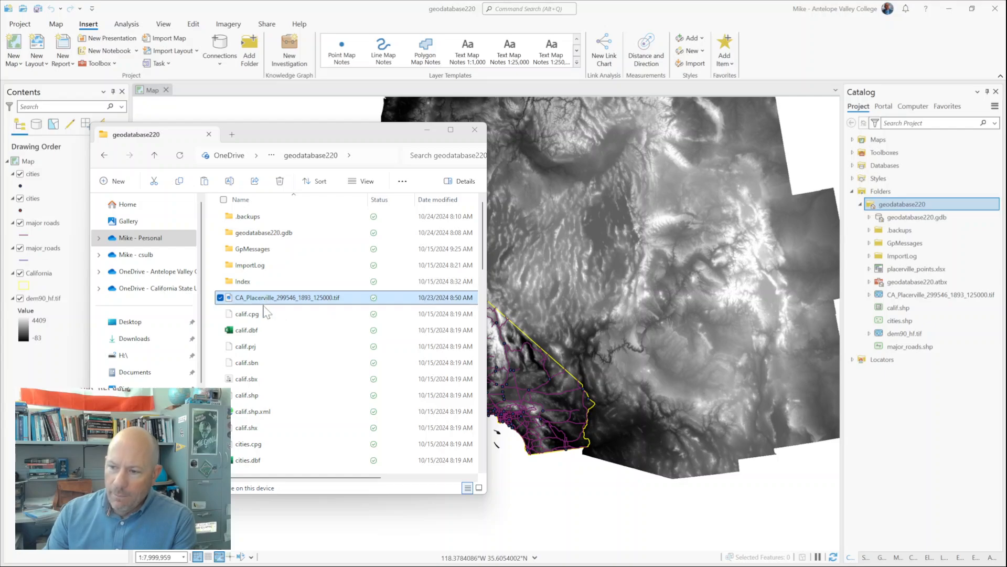
{"action": "scroll", "coordinate": [265, 303], "scroll_direction": "down", "scroll_amount": 7}
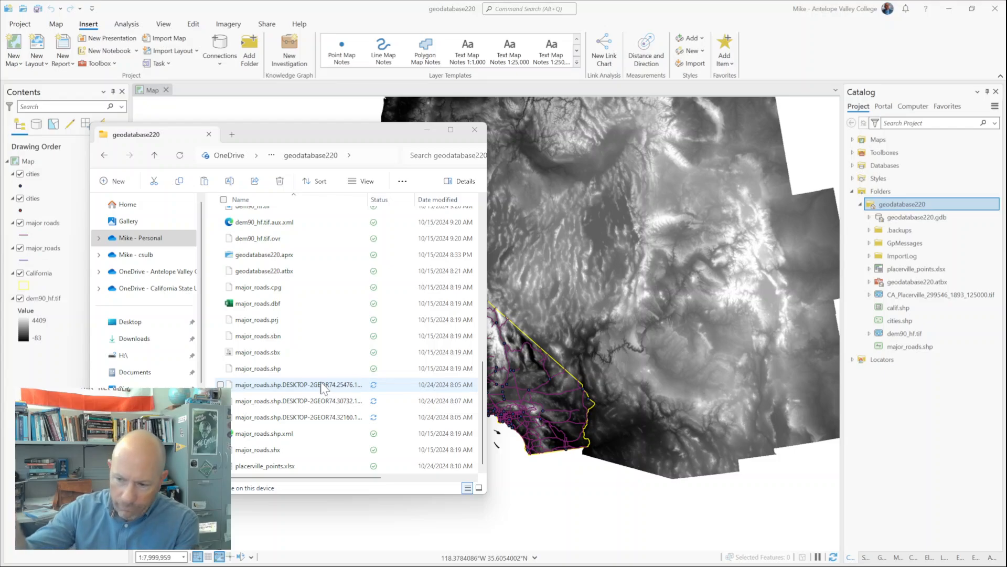
{"action": "left_click", "coordinate": [273, 466]}
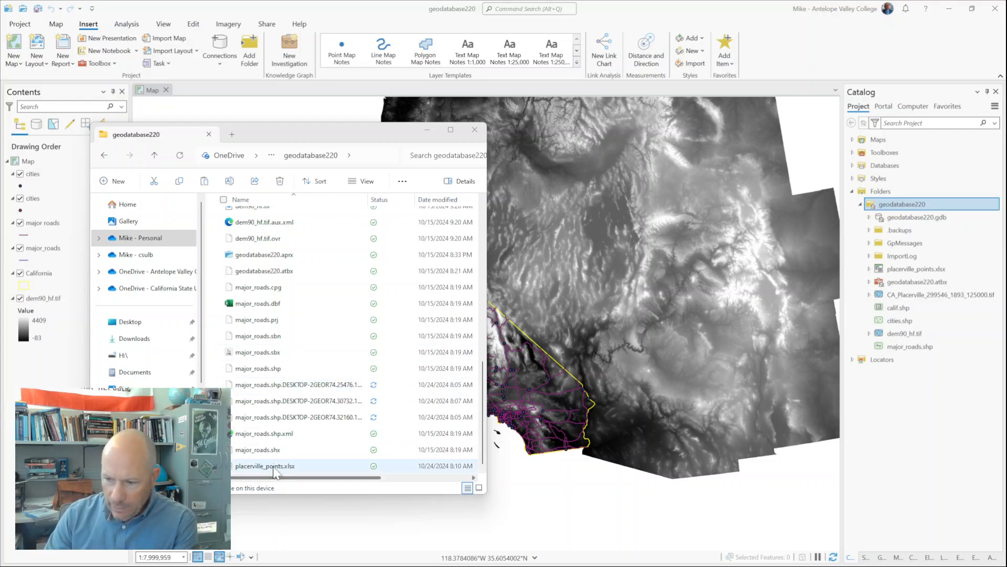
{"action": "double_click", "coordinate": [273, 467]}
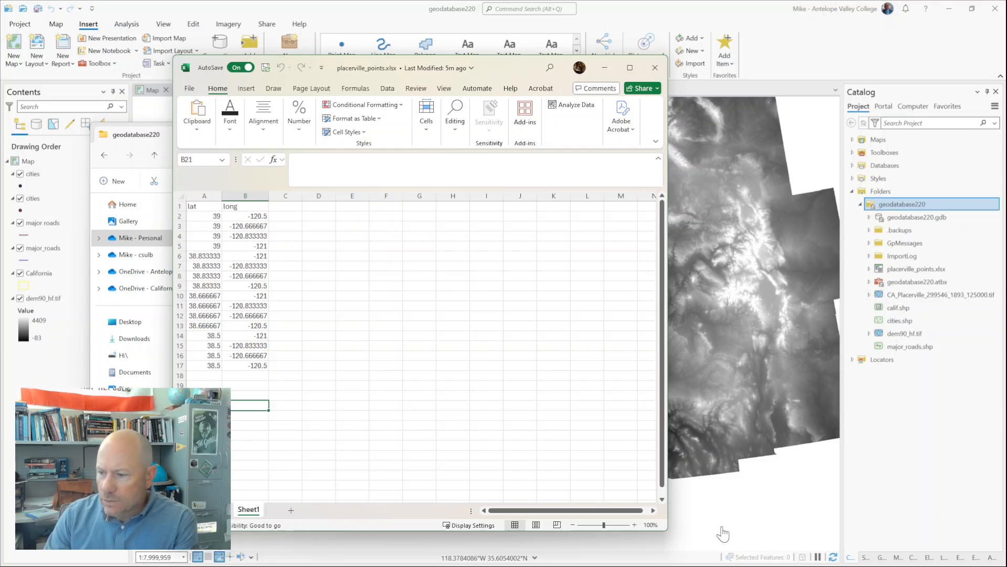
Step: Enlarge the lat/long sheet to 150% and move the workbook window clear of the folder window to review the coordinates
{"action": "left_click", "coordinate": [633, 524]}
{"action": "left_click", "coordinate": [633, 524]}
{"action": "left_click", "coordinate": [633, 525]}
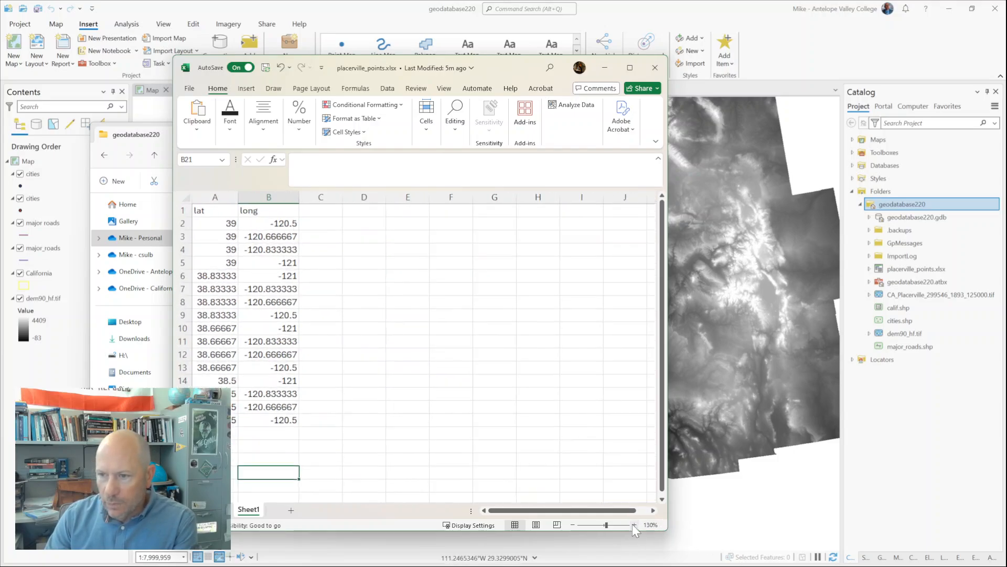
{"action": "left_click", "coordinate": [633, 524]}
{"action": "left_click", "coordinate": [632, 524]}
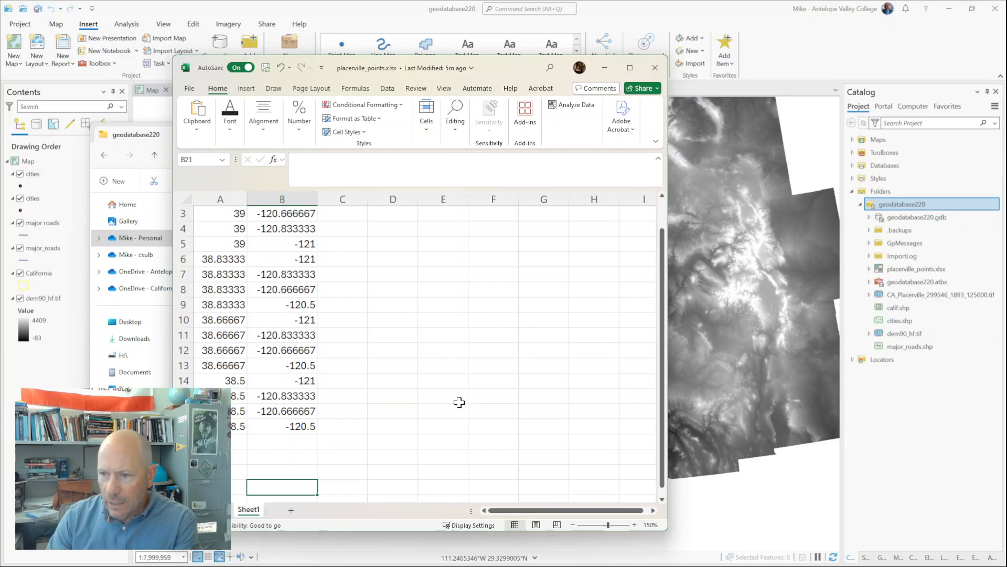
{"action": "scroll", "coordinate": [476, 415], "scroll_direction": "up", "scroll_amount": 1}
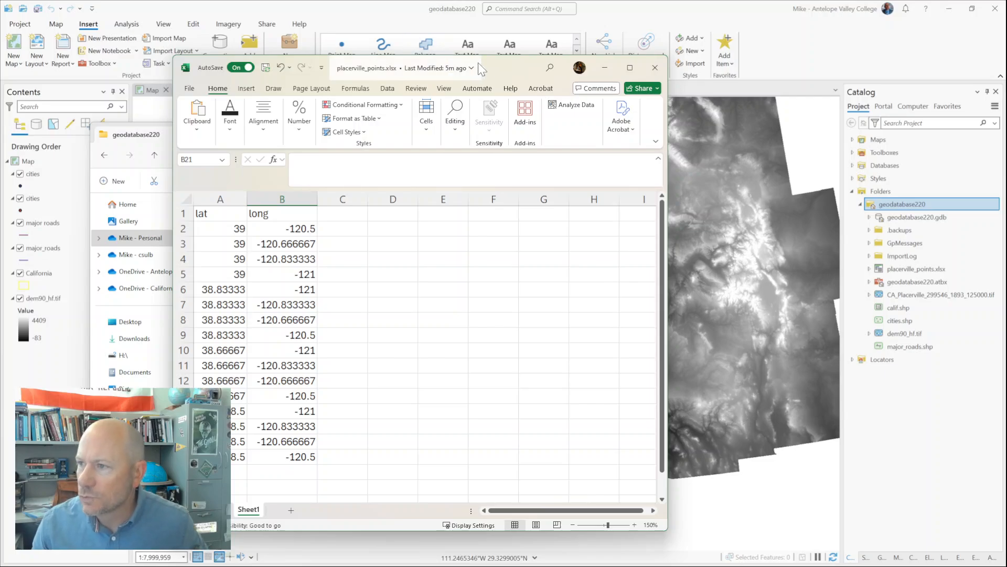
{"action": "left_click_drag", "start_coordinate": [477, 63], "coordinate": [690, 48]}
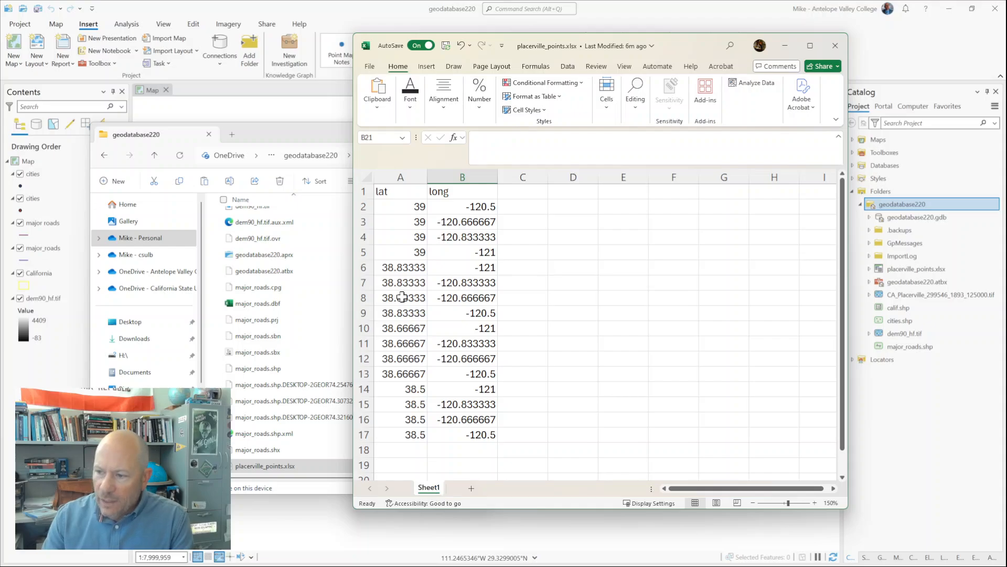
Step: Add a second blank worksheet to the workbook and switch between it and Sheet1
{"action": "left_click", "coordinate": [471, 488]}
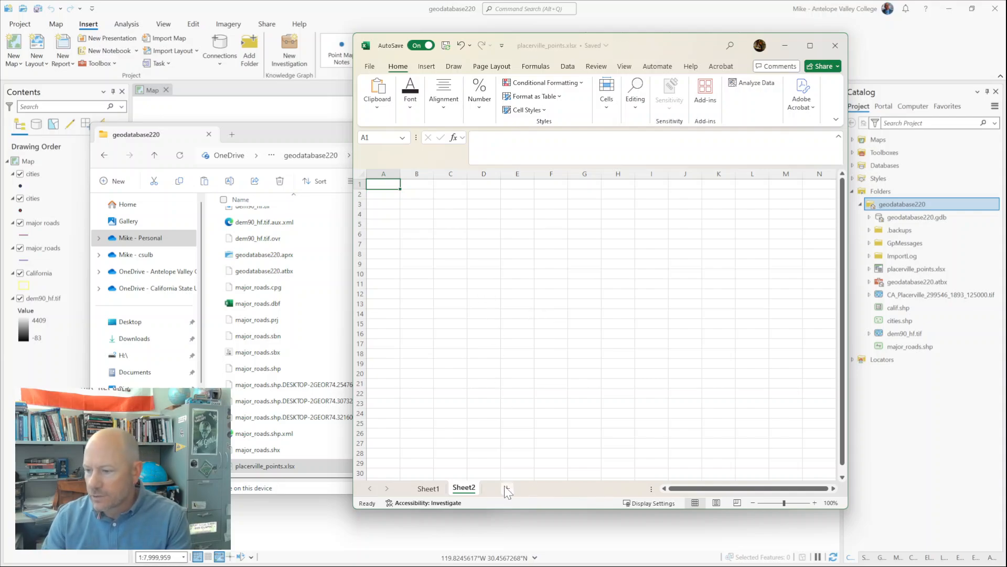
{"action": "left_click", "coordinate": [429, 488]}
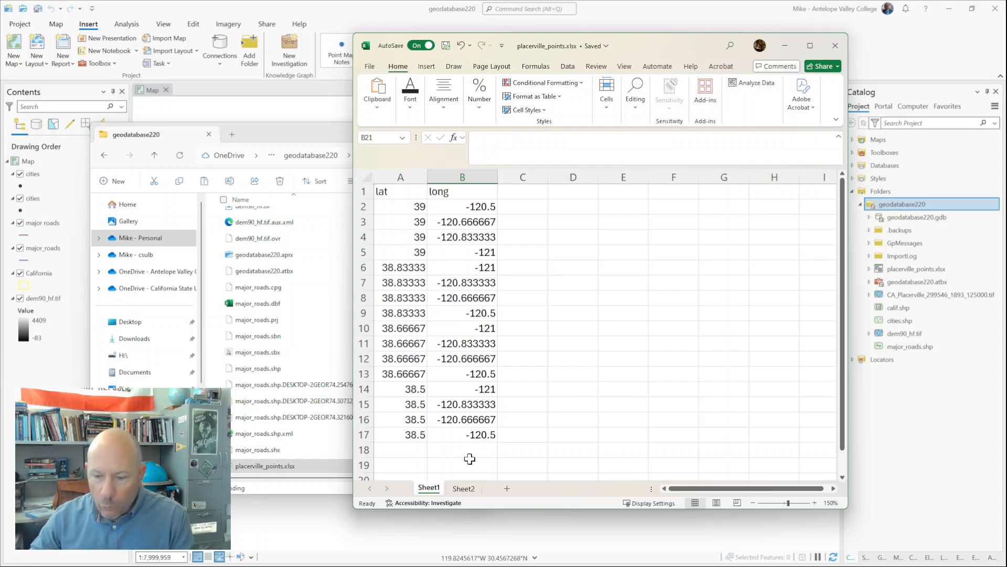
{"action": "left_click", "coordinate": [470, 488]}
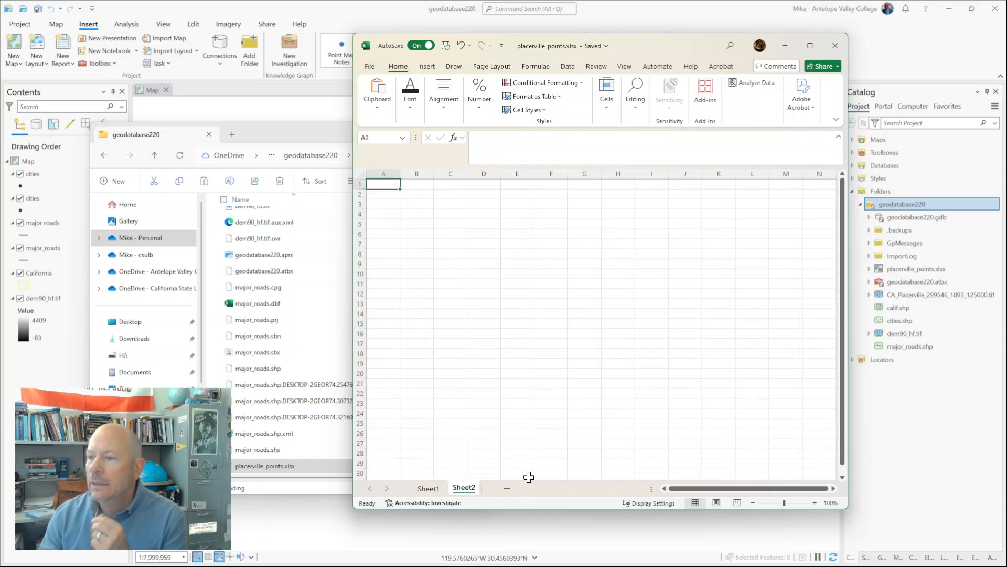
{"action": "left_click", "coordinate": [430, 490]}
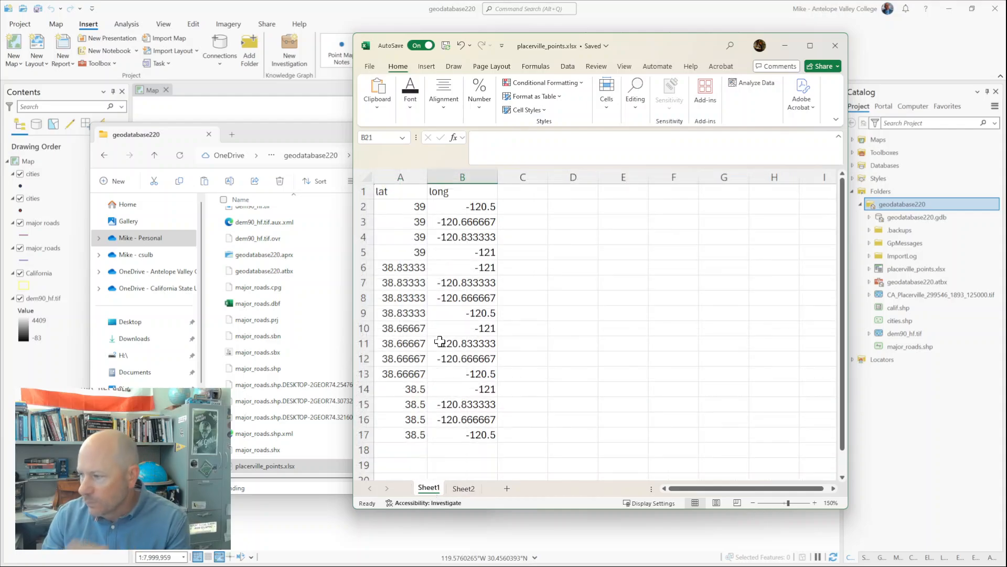
{"action": "left_click", "coordinate": [464, 489]}
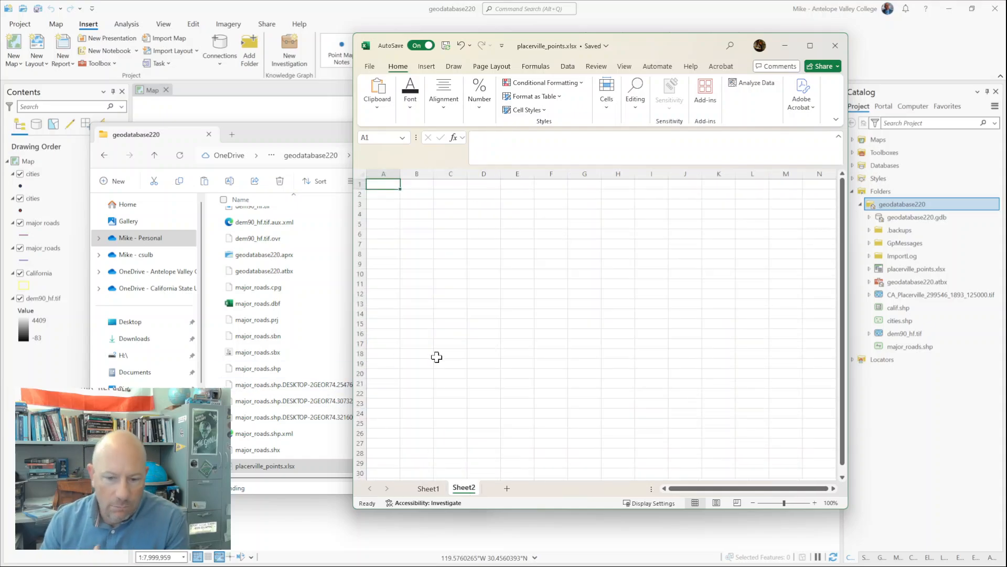
{"action": "right_click", "coordinate": [436, 488]}
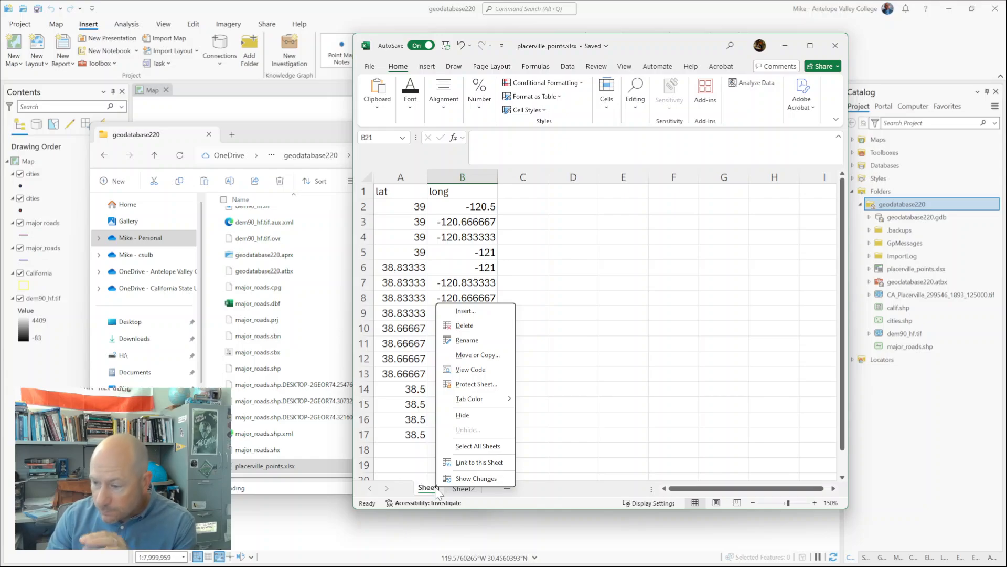
{"action": "left_click", "coordinate": [468, 342]}
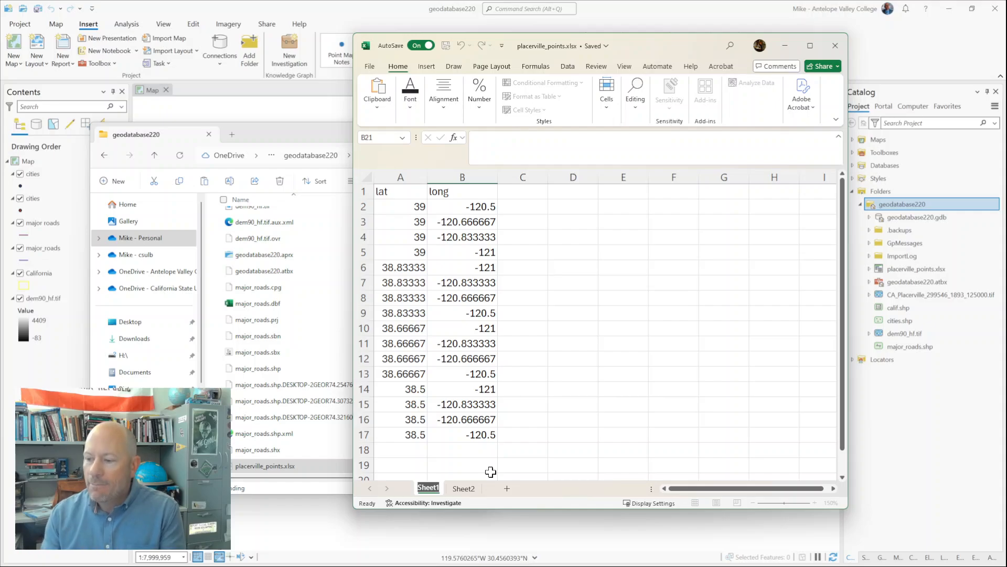
{"action": "key", "text": "Escape"}
Step: Delete the blank Sheet2 from the workbook
{"action": "left_click", "coordinate": [464, 489]}
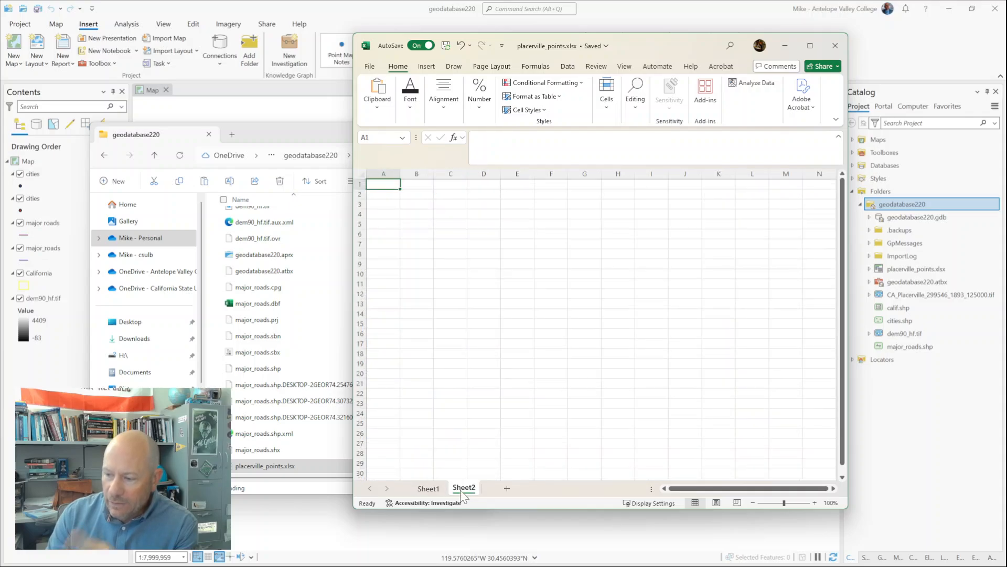
{"action": "right_click", "coordinate": [464, 489]}
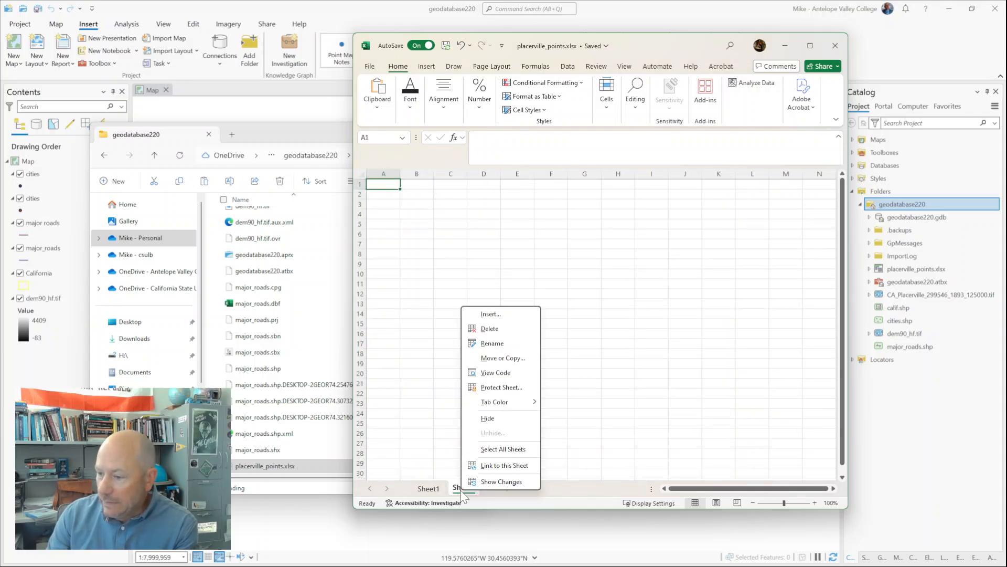
{"action": "left_click", "coordinate": [484, 328]}
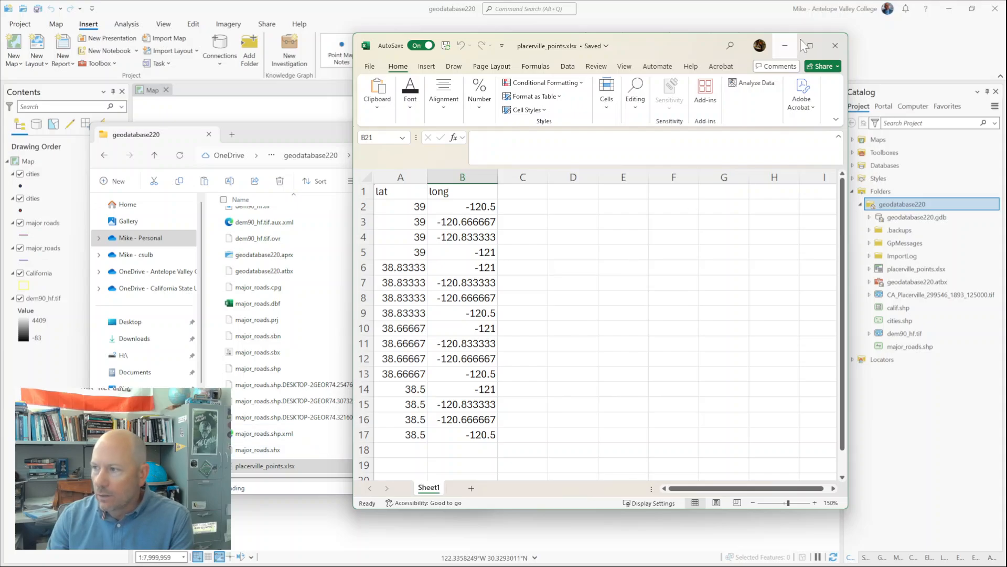
Step: Close the placerville_points workbook and minimize the folder window to return to ArcGIS Pro
{"action": "left_click", "coordinate": [836, 46]}
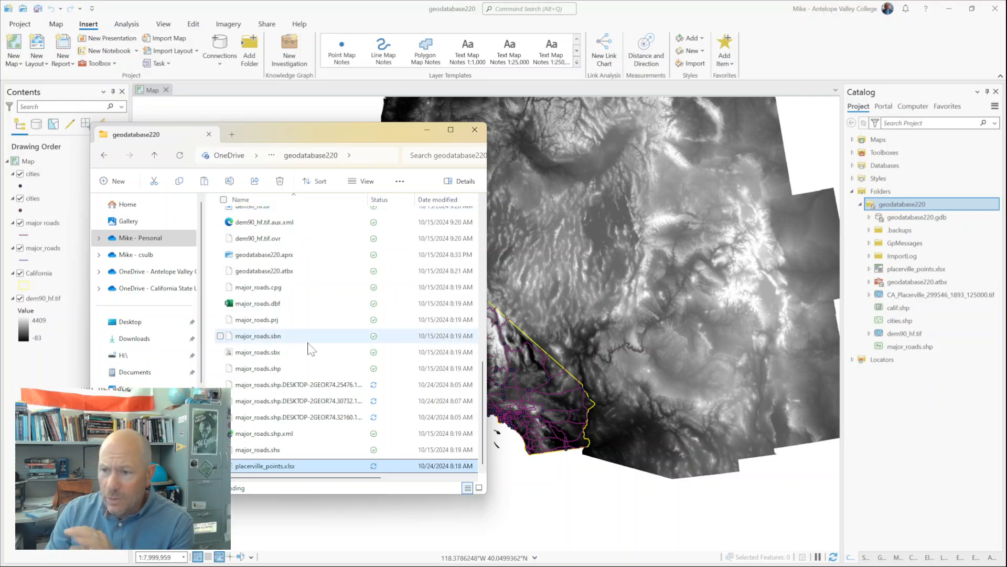
{"action": "left_click", "coordinate": [428, 130]}
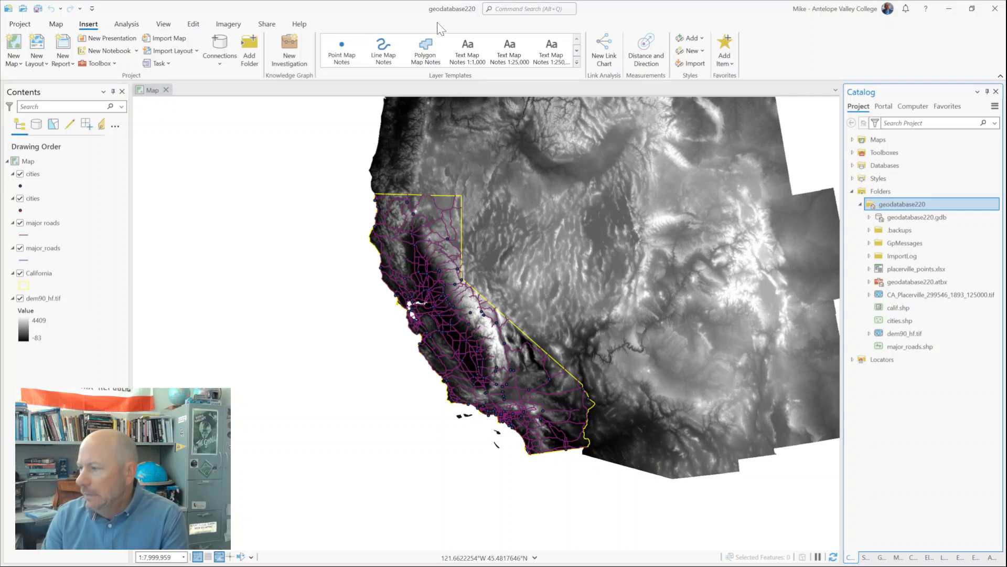
Step: Examine the project folder's files and the contents of geodatabase220.gdb, including the antelope_valley feature dataset
{"action": "mouse_move", "coordinate": [911, 206]}
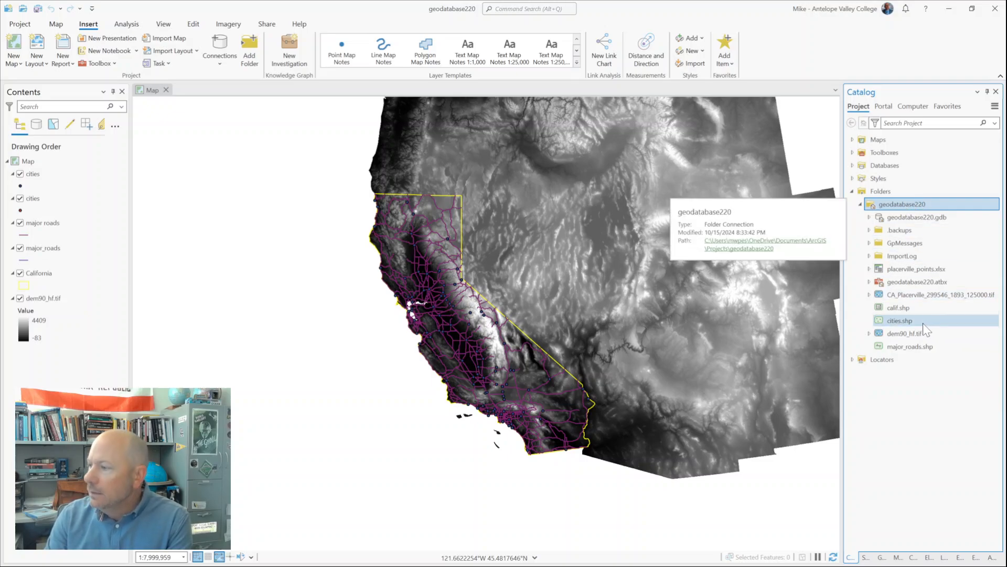
{"action": "mouse_move", "coordinate": [899, 319]}
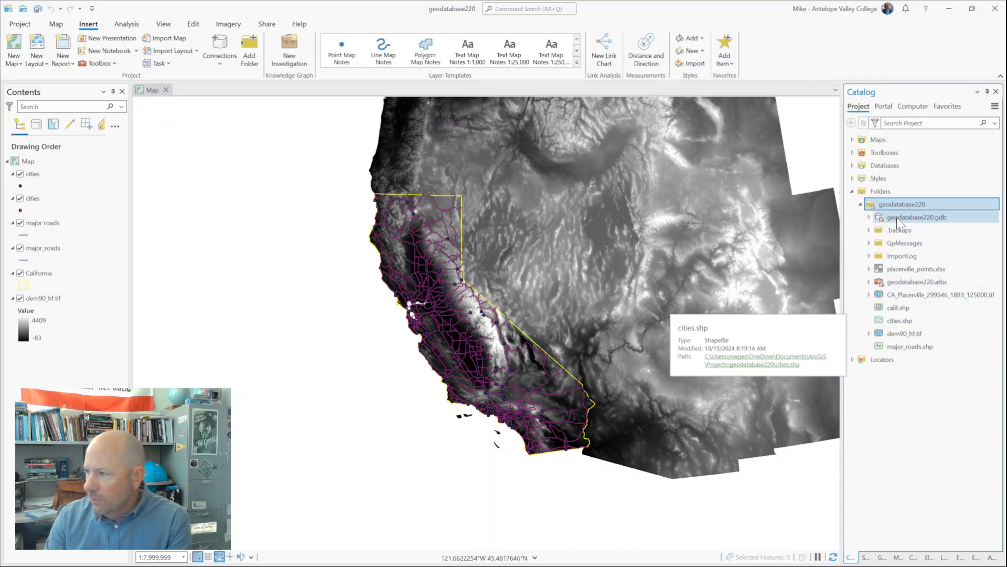
{"action": "left_click", "coordinate": [869, 217]}
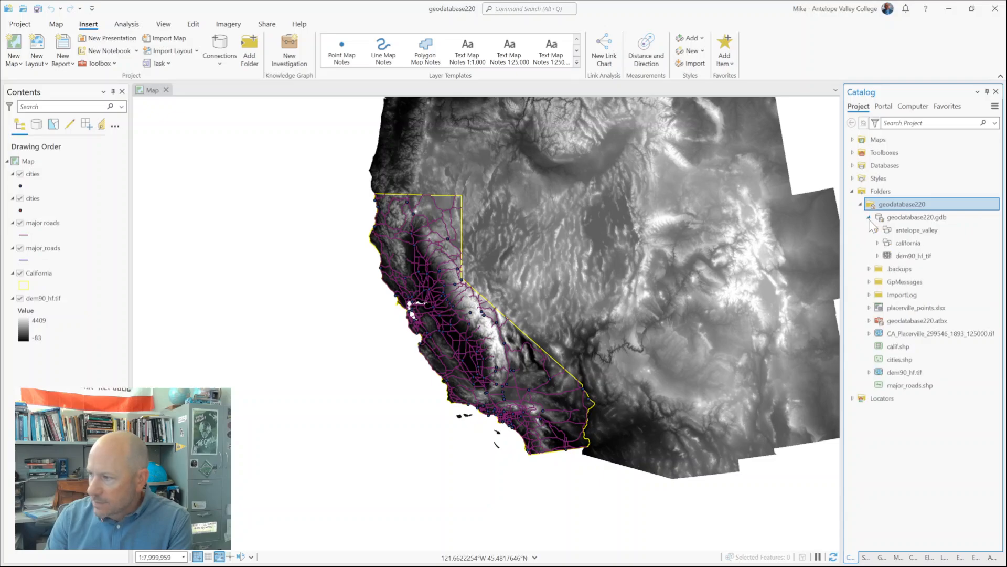
{"action": "mouse_move", "coordinate": [883, 245]}
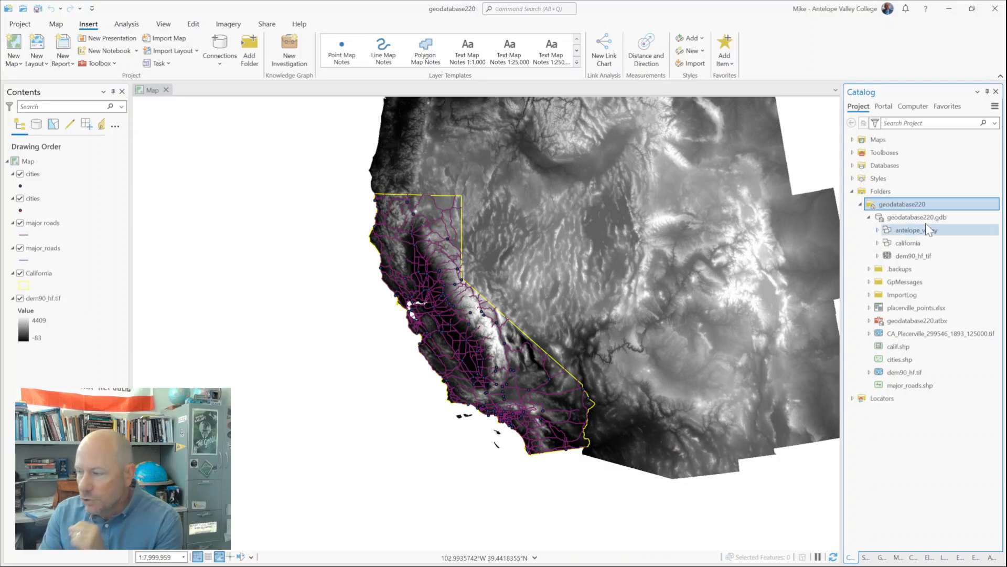
{"action": "mouse_move", "coordinate": [906, 224]}
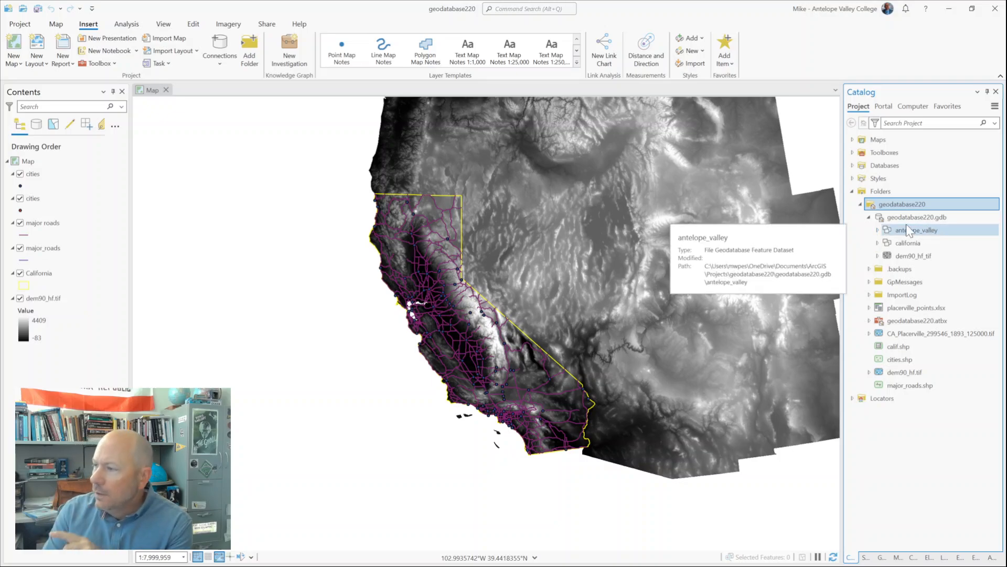
{"action": "left_click", "coordinate": [877, 230]}
{"action": "mouse_move", "coordinate": [935, 217]}
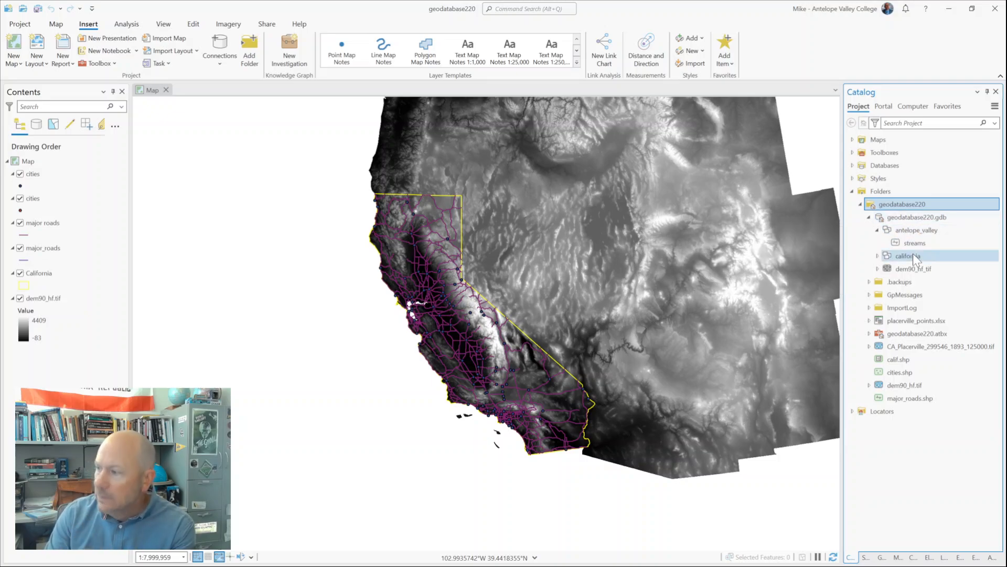
{"action": "mouse_move", "coordinate": [913, 254]}
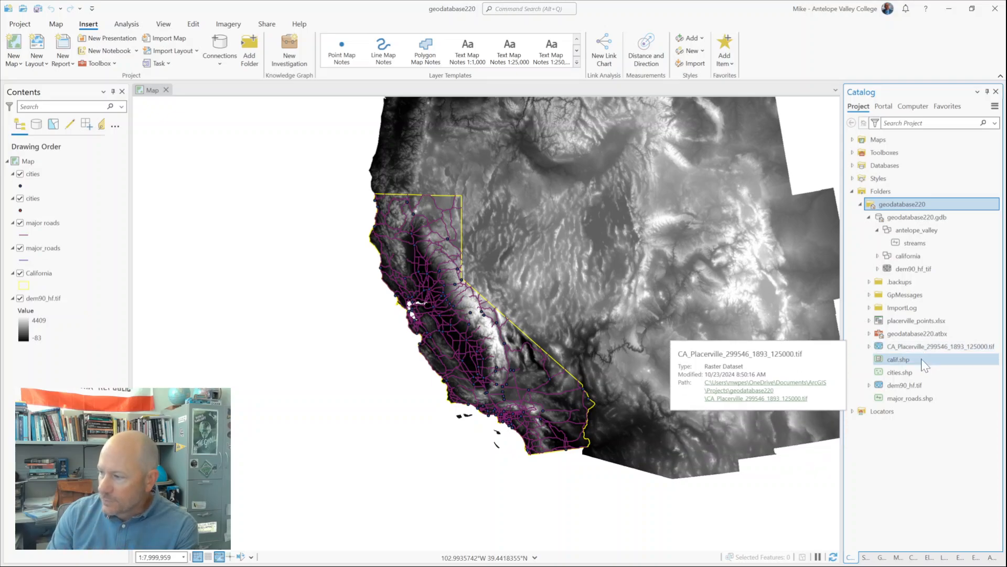
{"action": "mouse_move", "coordinate": [915, 351]}
{"action": "mouse_move", "coordinate": [907, 319]}
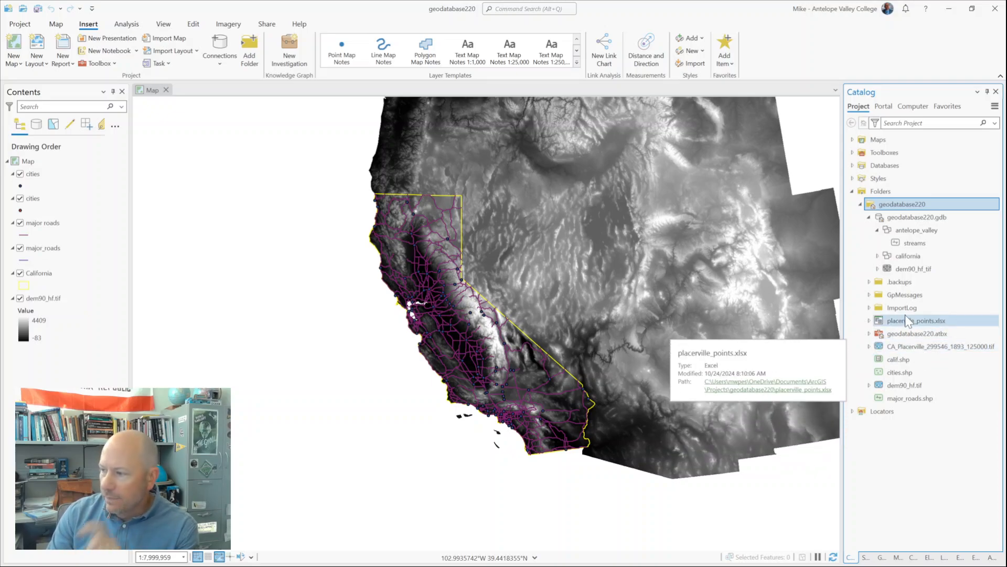
Step: Refresh the geodatabase220 folder connection and expand placerville_points.xlsx to list its sheets
{"action": "right_click", "coordinate": [906, 204]}
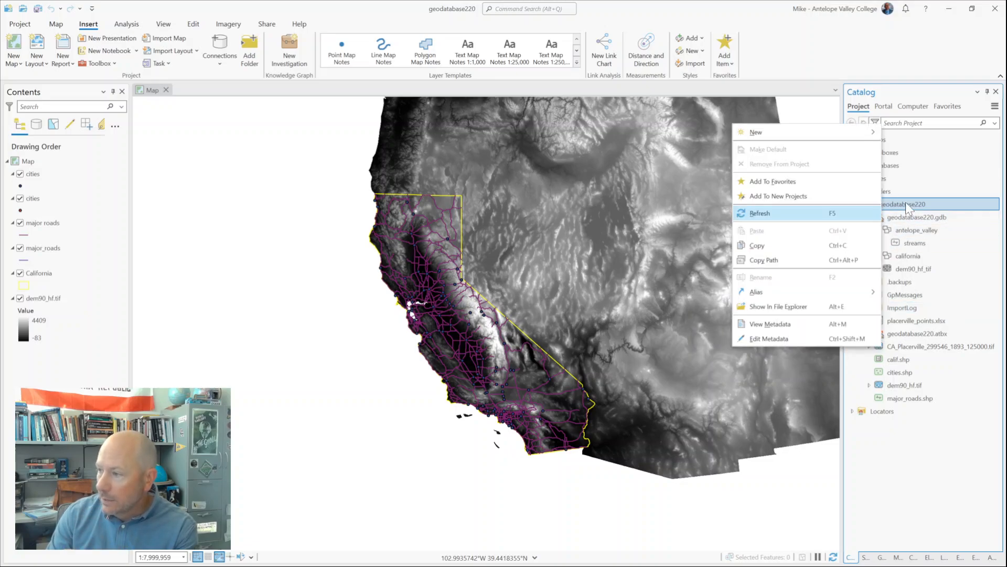
{"action": "left_click", "coordinate": [781, 213]}
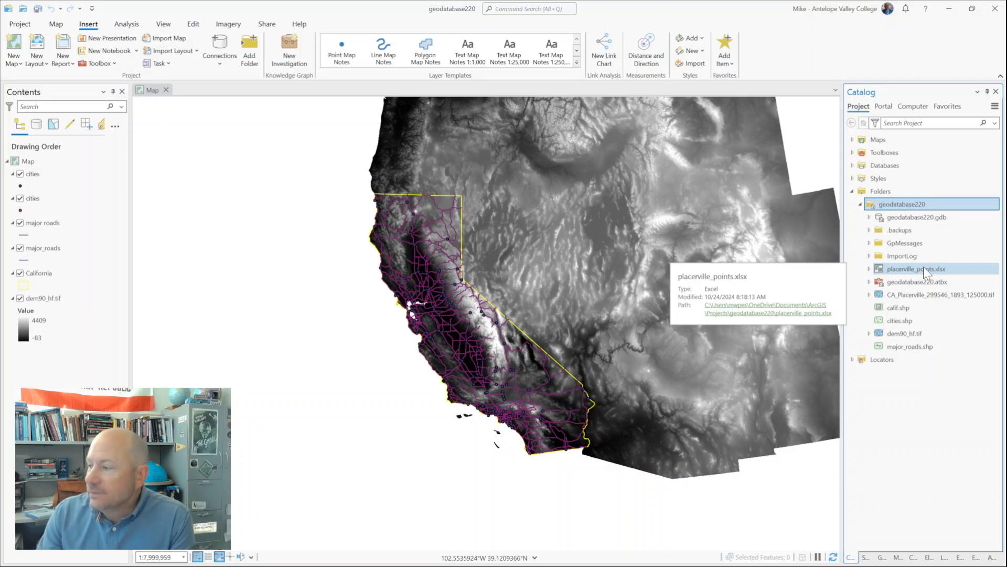
{"action": "left_click", "coordinate": [869, 269]}
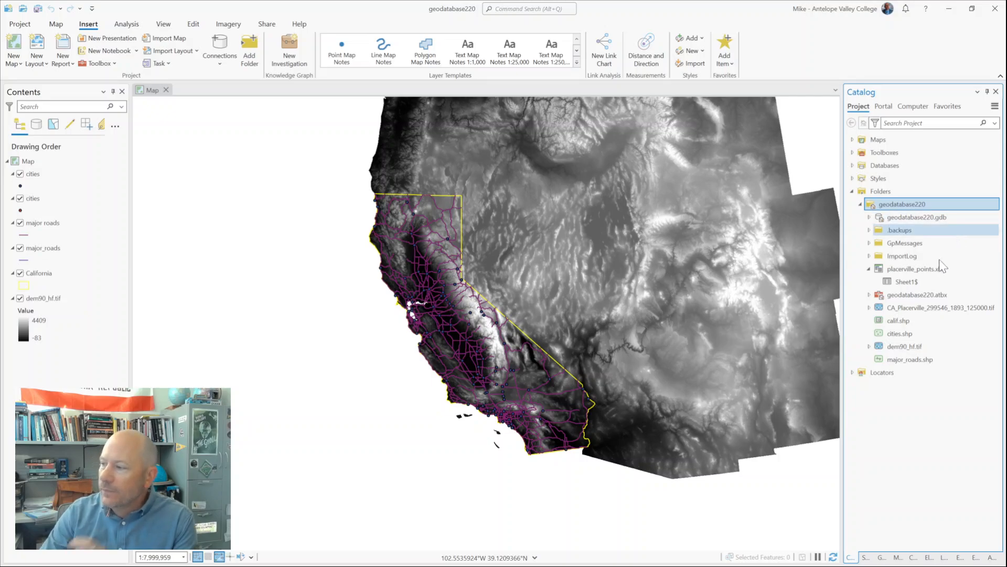
Step: Add Sheet1$ from placerville_points.xlsx to the map as a standalone table and open its attribute table
{"action": "mouse_move", "coordinate": [908, 280]}
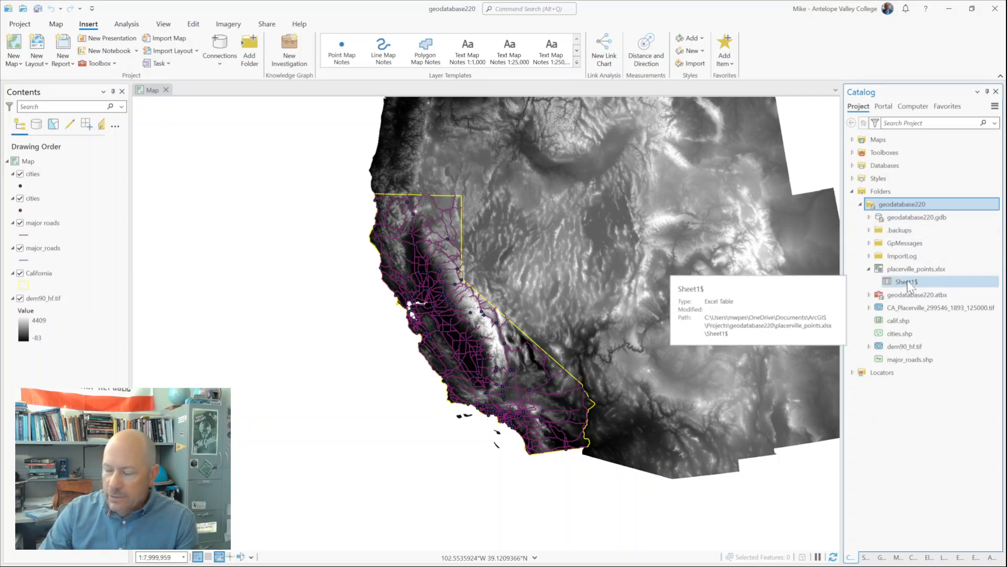
{"action": "left_click", "coordinate": [908, 280]}
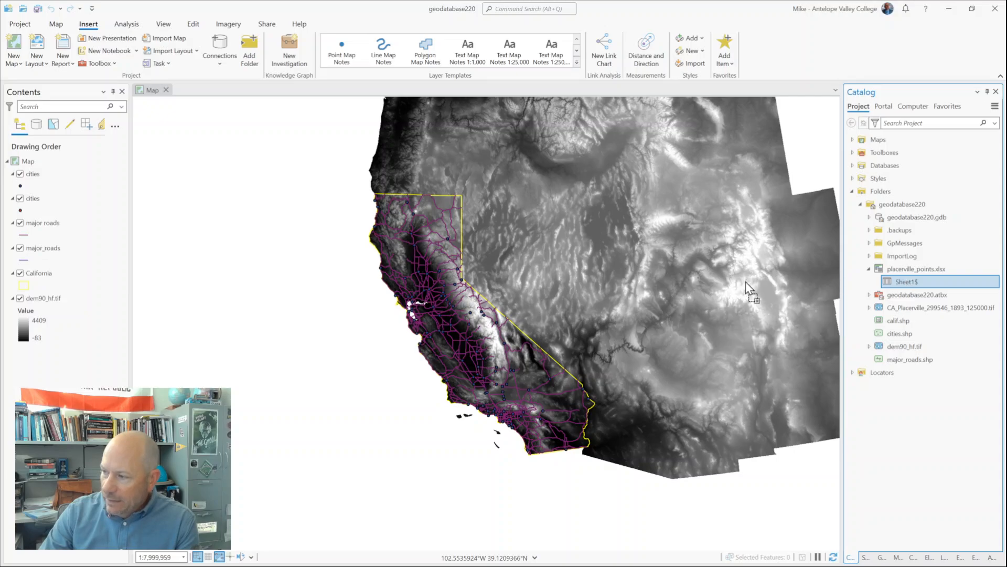
{"action": "left_click", "coordinate": [653, 281]}
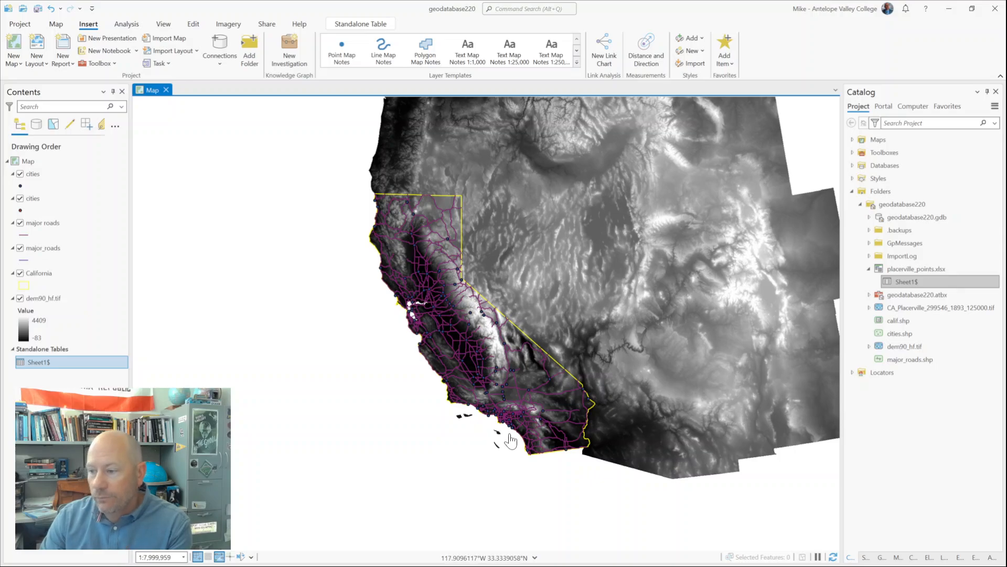
{"action": "right_click", "coordinate": [47, 360]}
{"action": "left_click", "coordinate": [74, 71]}
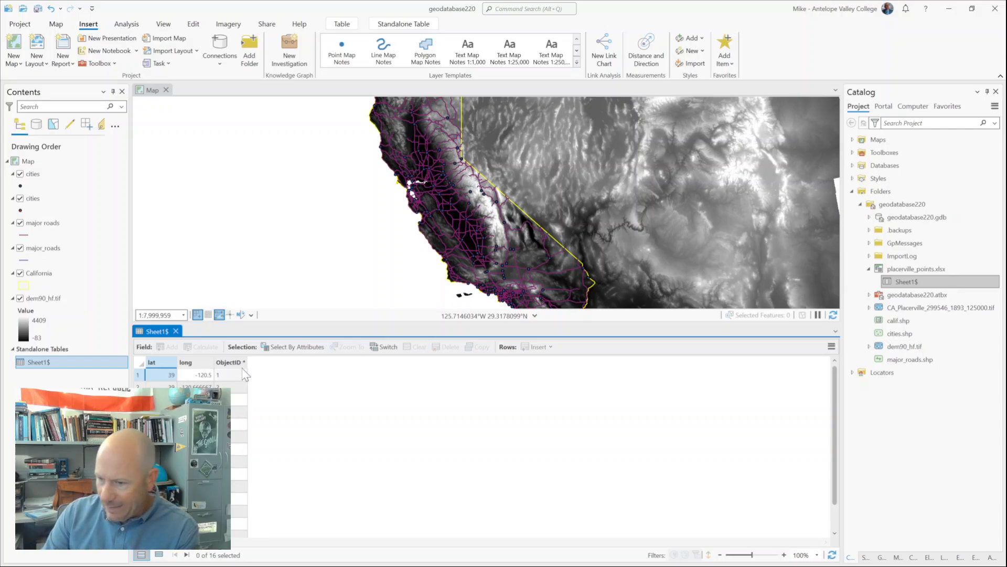
Step: Close the Sheet1$ attribute table and insert a new map into the project
{"action": "mouse_move", "coordinate": [244, 370]}
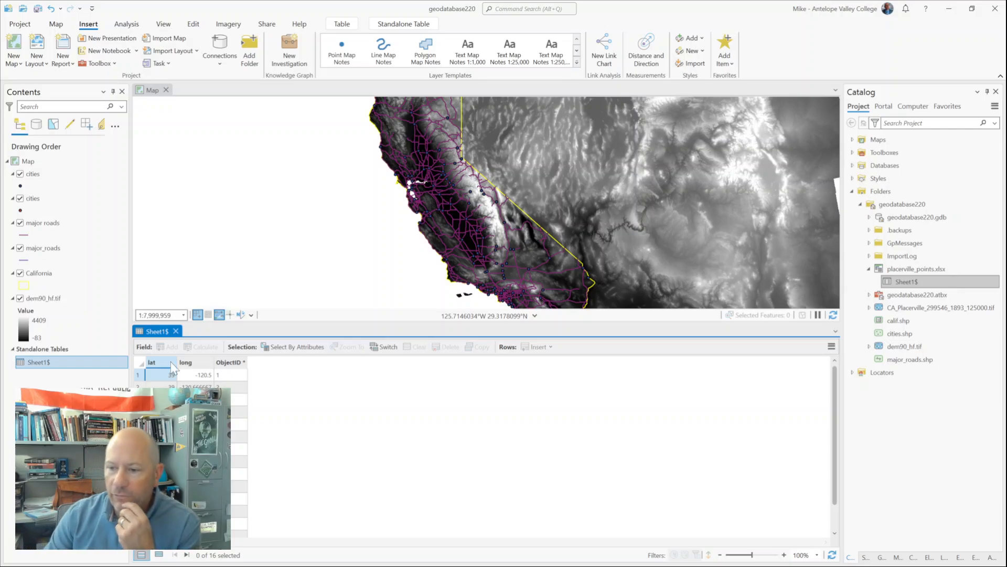
{"action": "left_click", "coordinate": [176, 331]}
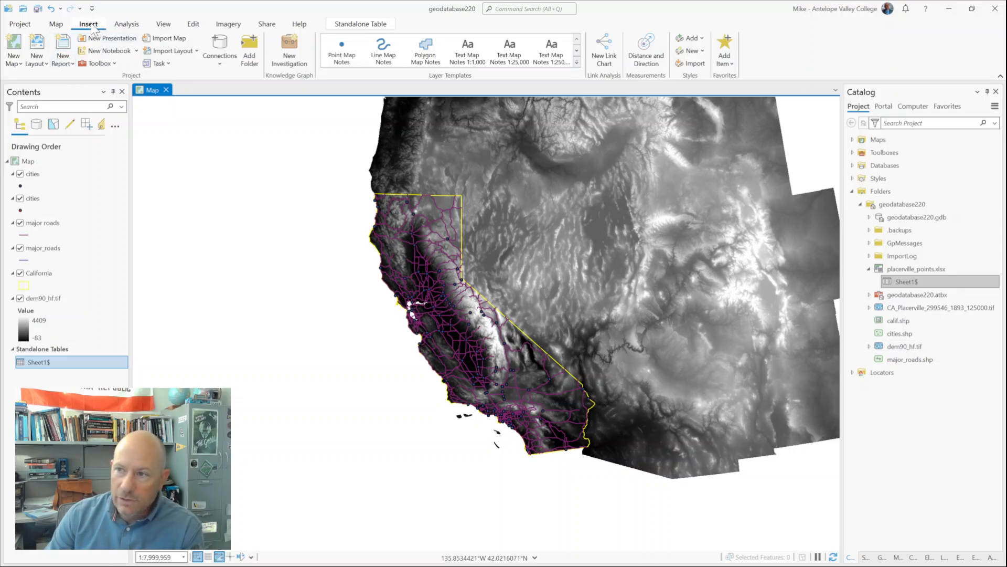
{"action": "left_click", "coordinate": [13, 48]}
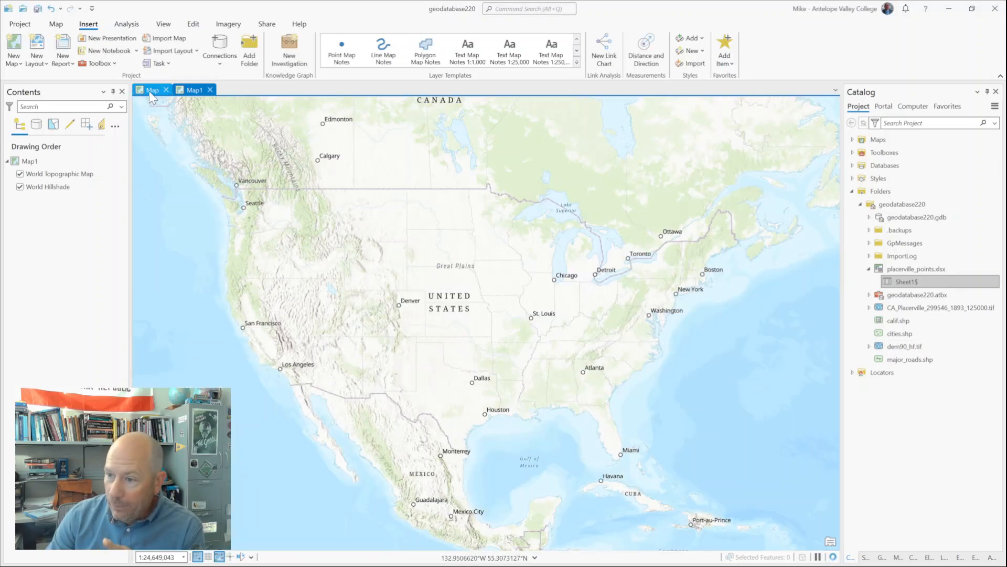
{"action": "left_click", "coordinate": [149, 90]}
{"action": "left_click", "coordinate": [193, 90]}
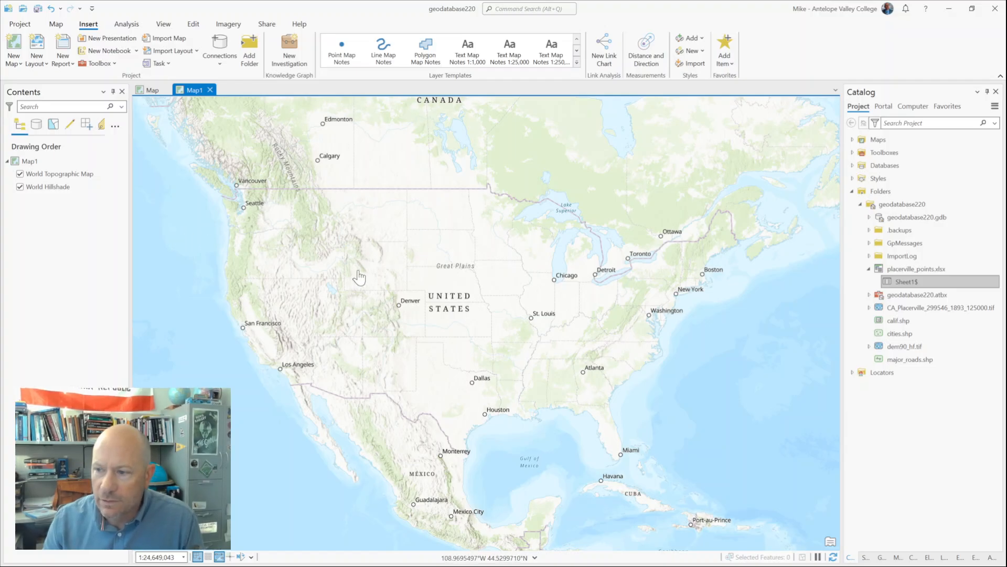
Step: Rename the new map Map1 as placerville in its map properties
{"action": "right_click", "coordinate": [30, 159]}
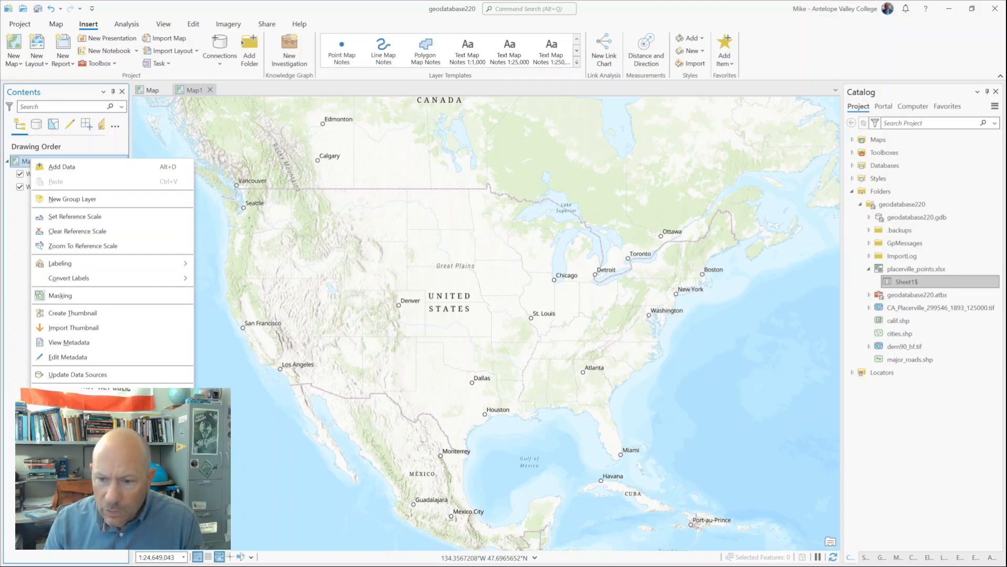
{"action": "key", "text": "Escape"}
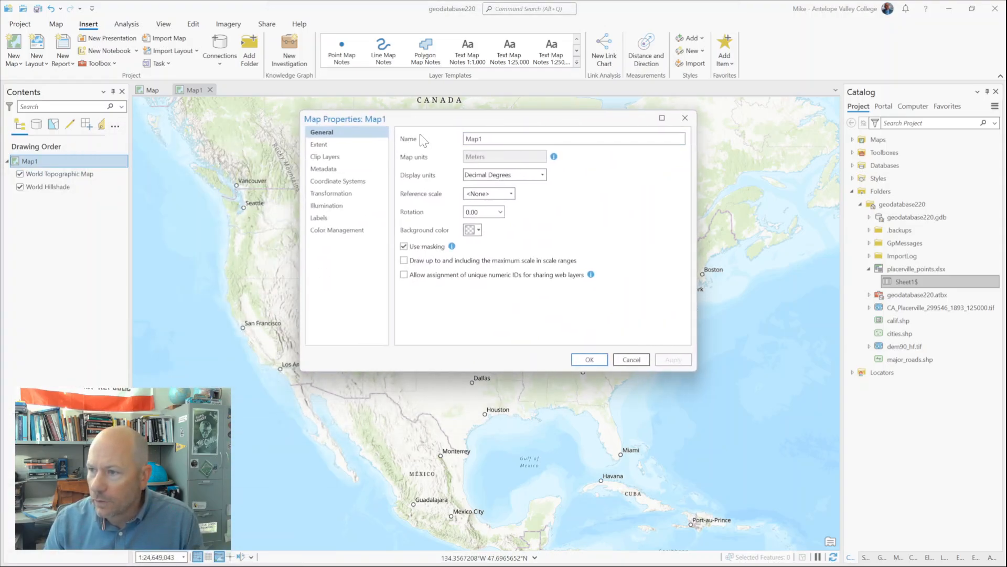
{"action": "double_click", "coordinate": [482, 139]}
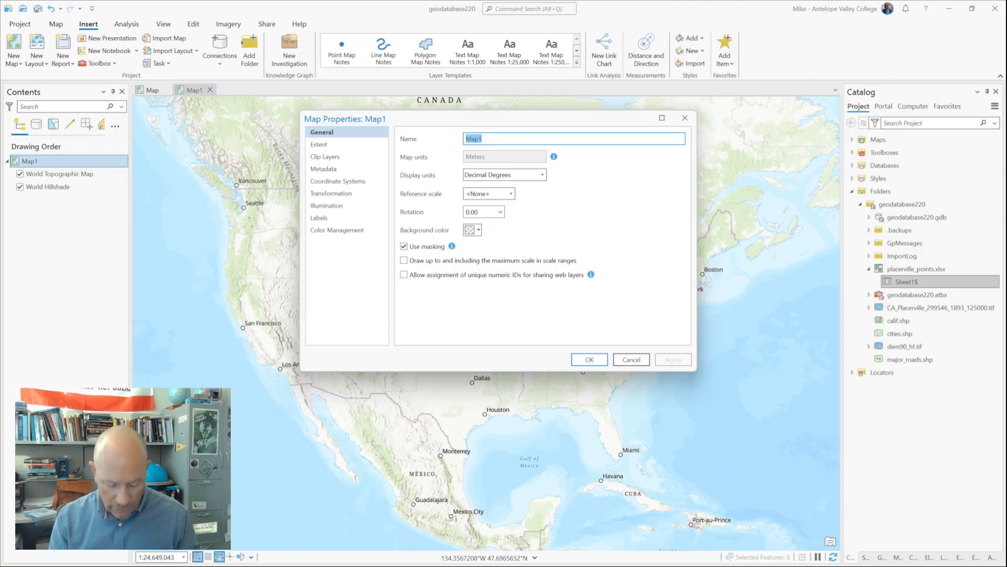
{"action": "type", "text": "placer"}
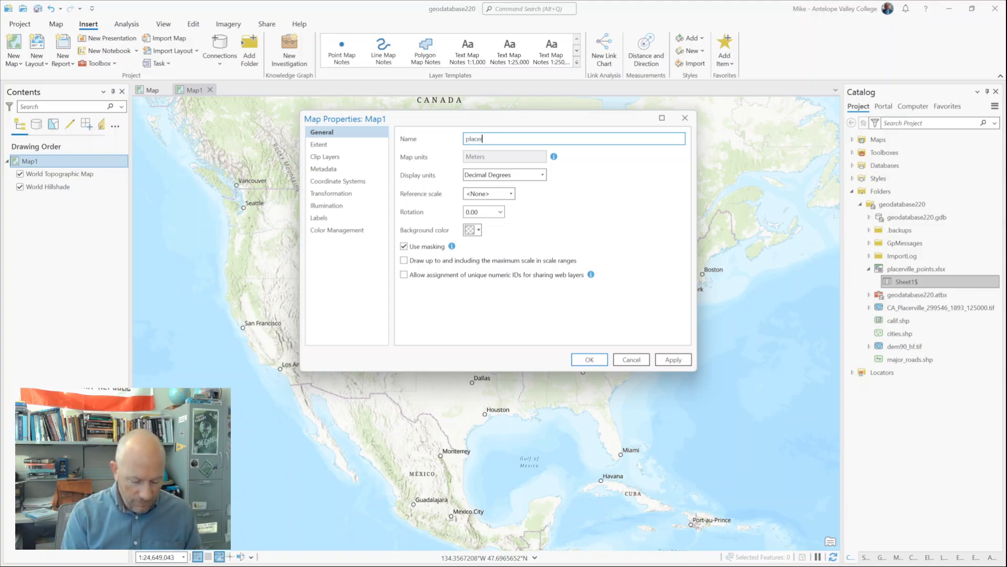
{"action": "type", "text": "ville"}
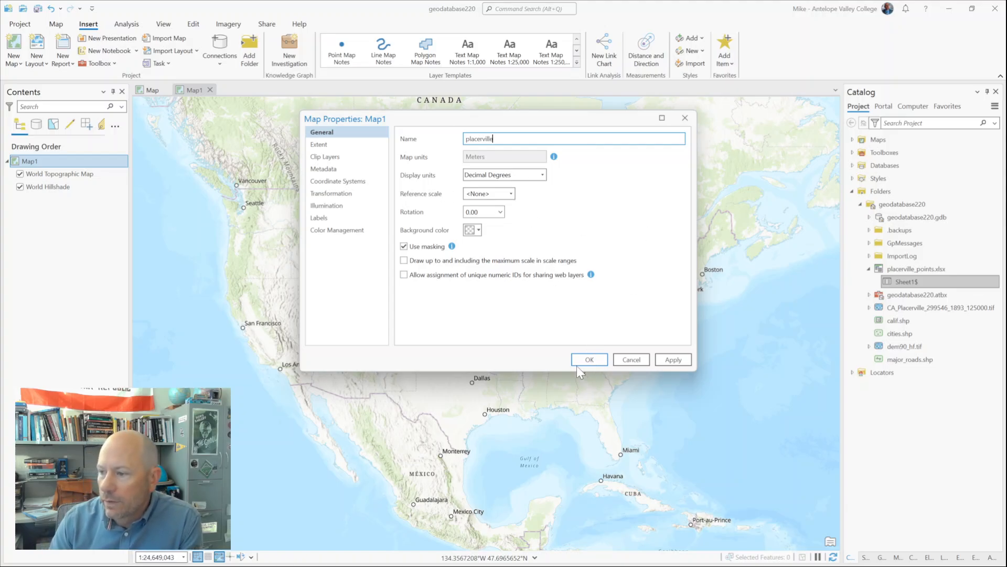
{"action": "left_click", "coordinate": [581, 364]}
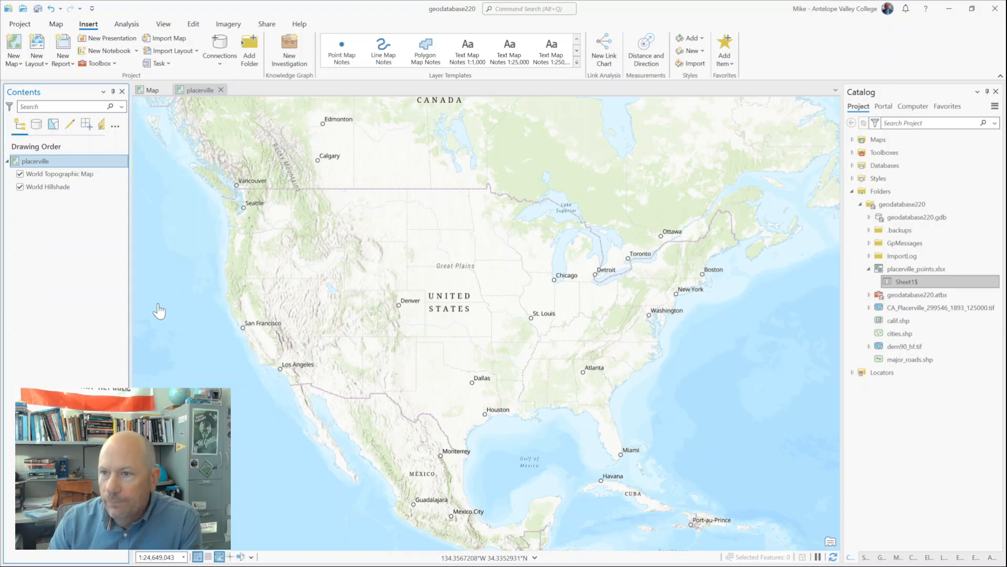
Step: Add Sheet1$ from placerville_points.xlsx to the placerville map as a standalone table and check its attribute table
{"action": "left_click", "coordinate": [149, 90]}
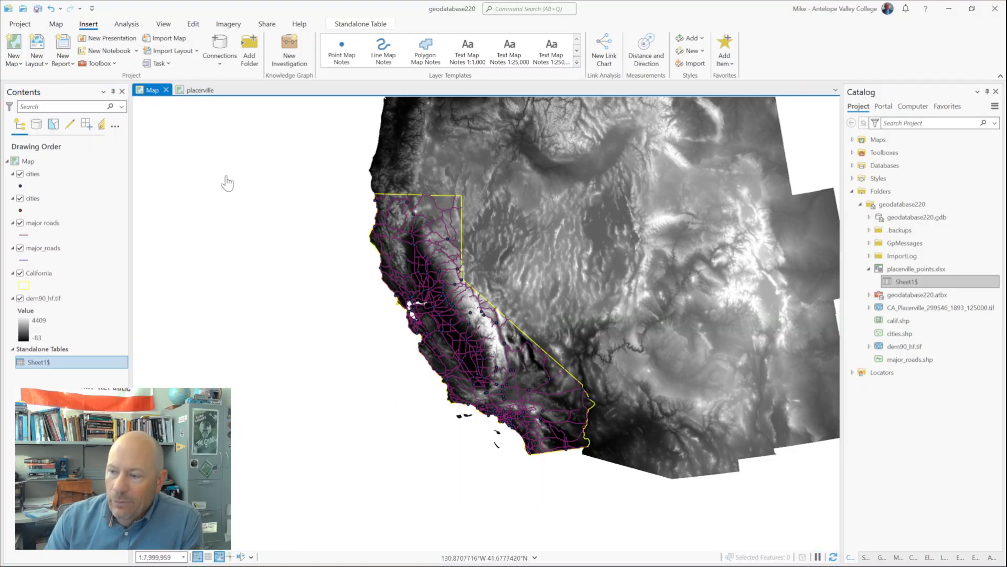
{"action": "left_click", "coordinate": [202, 92]}
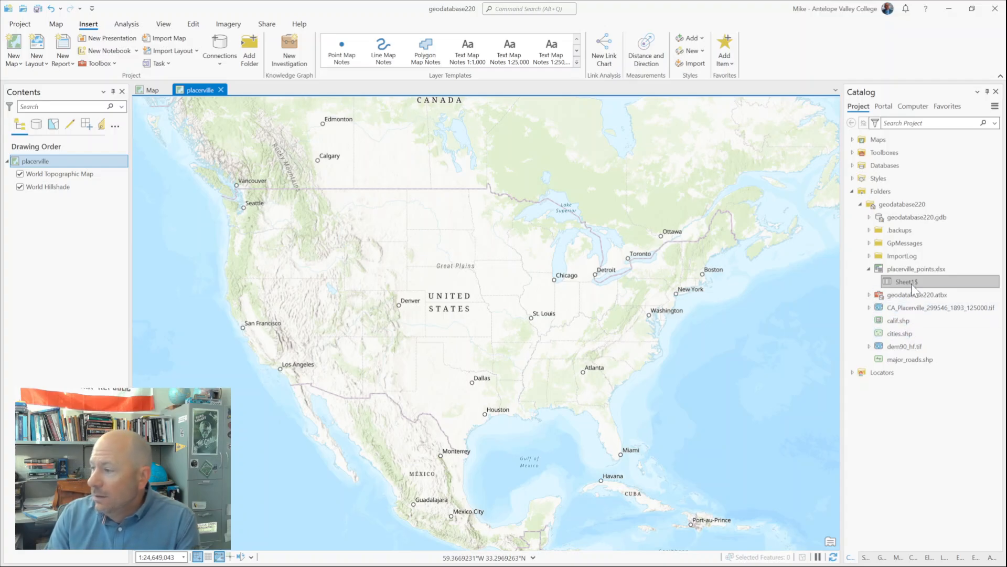
{"action": "left_click_drag", "start_coordinate": [906, 280], "coordinate": [428, 307]}
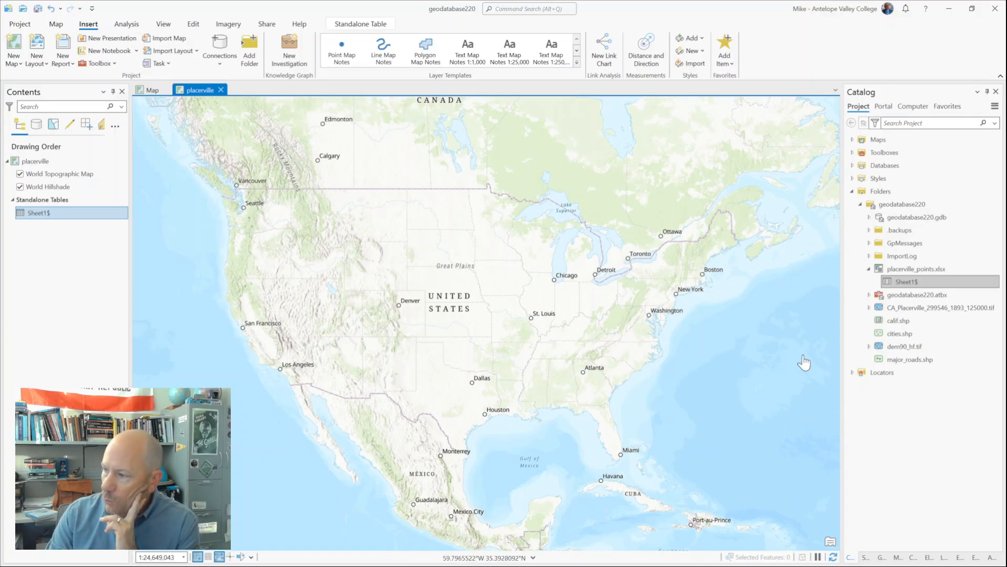
{"action": "right_click", "coordinate": [76, 212]}
{"action": "left_click", "coordinate": [86, 221]}
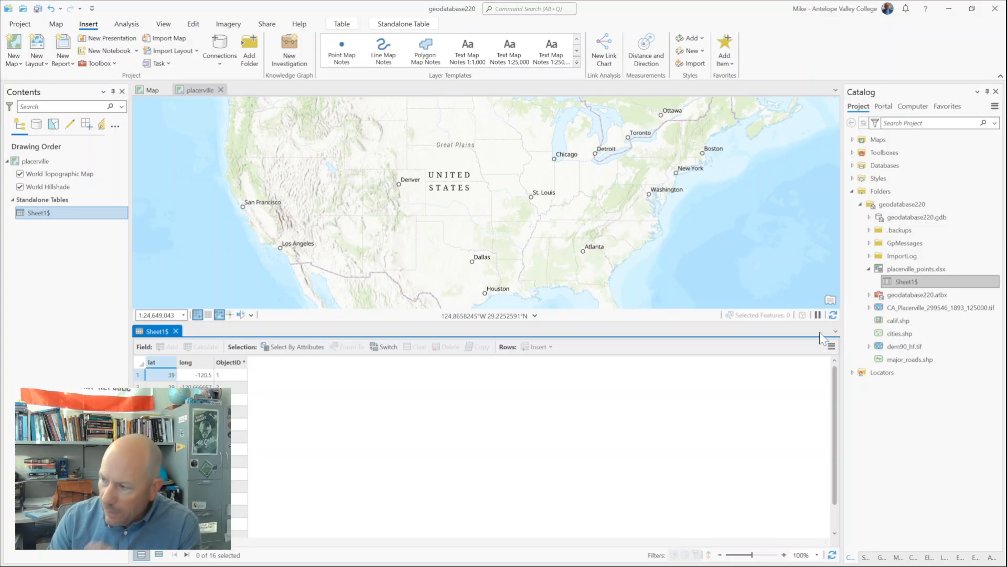
{"action": "left_click", "coordinate": [176, 331]}
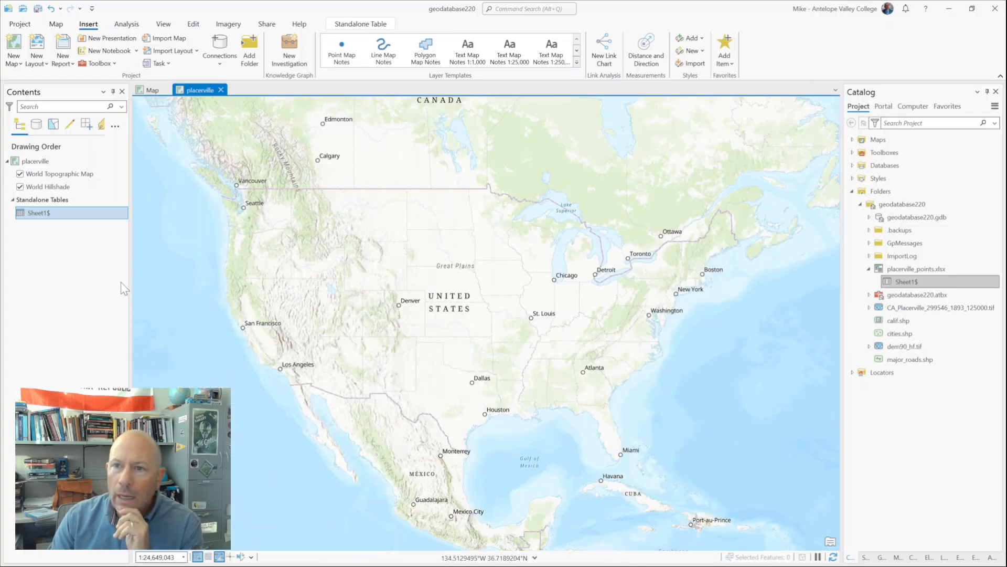
Step: Save the project and start the XY Table To Point tool for the placerville map's Sheet1$ table
{"action": "left_click", "coordinate": [37, 8]}
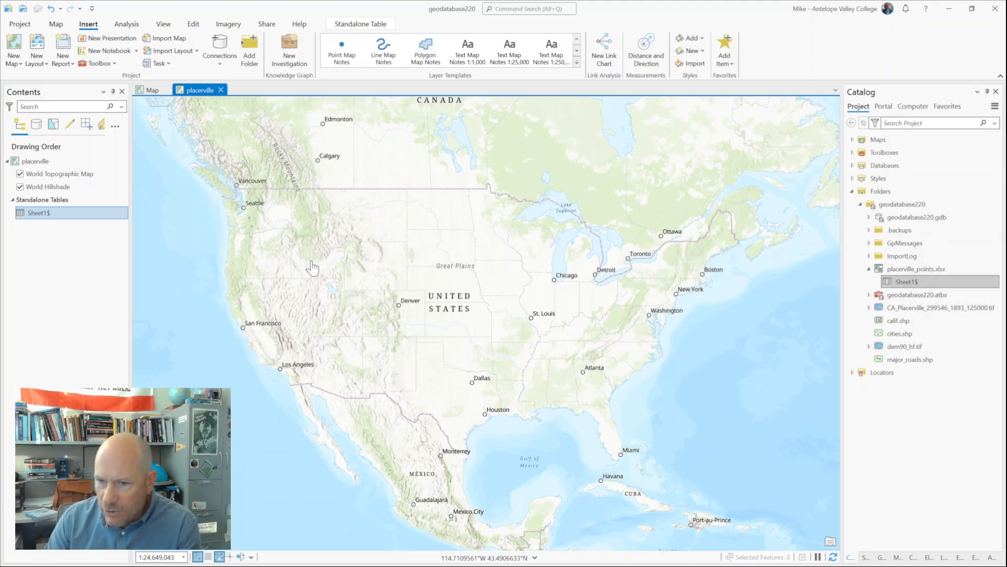
{"action": "right_click", "coordinate": [41, 212]}
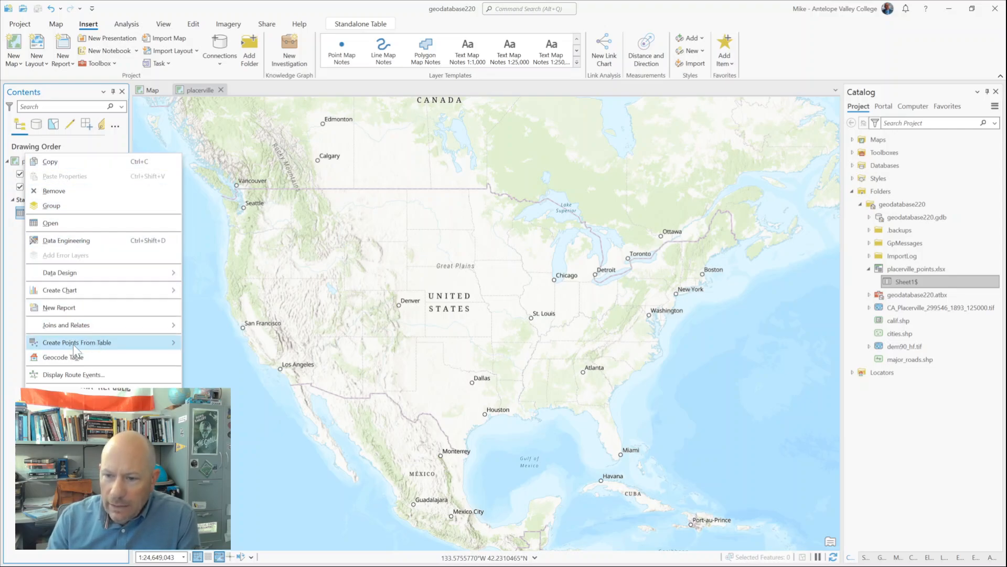
{"action": "left_click", "coordinate": [107, 349]}
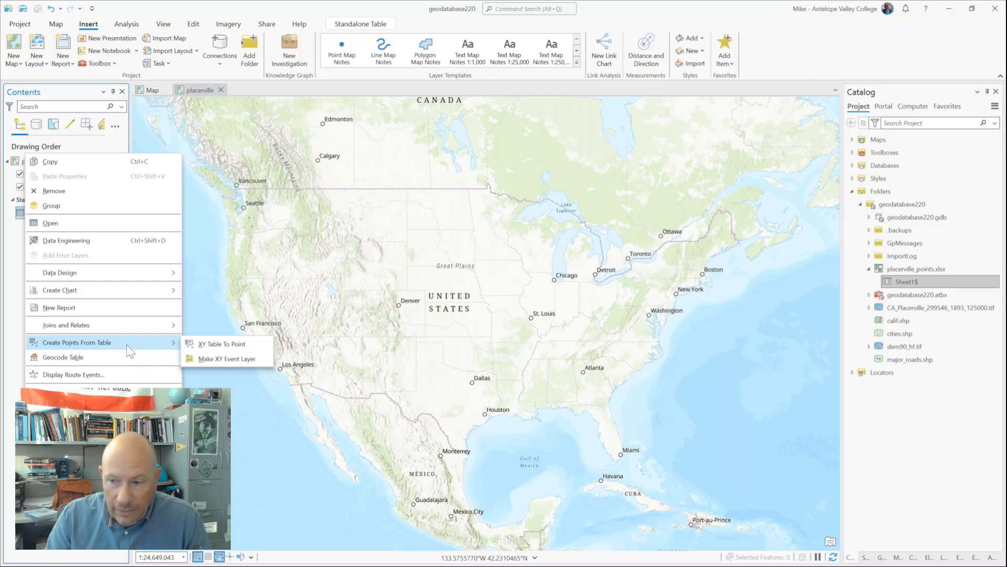
{"action": "left_click", "coordinate": [241, 344]}
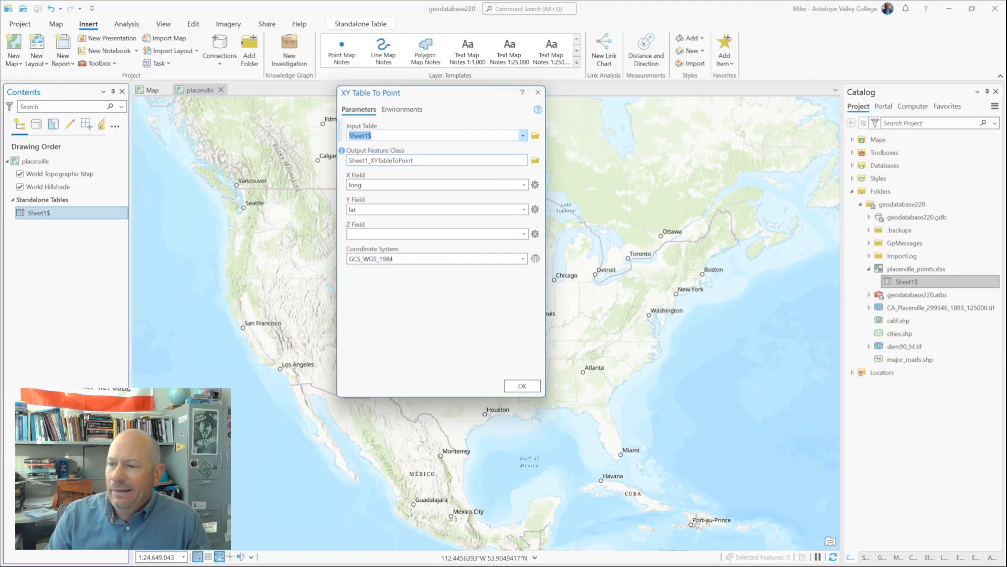
Step: Name the output feature class pville_ref_pnts, keeping it in geodatabase220.gdb
{"action": "left_click", "coordinate": [462, 160]}
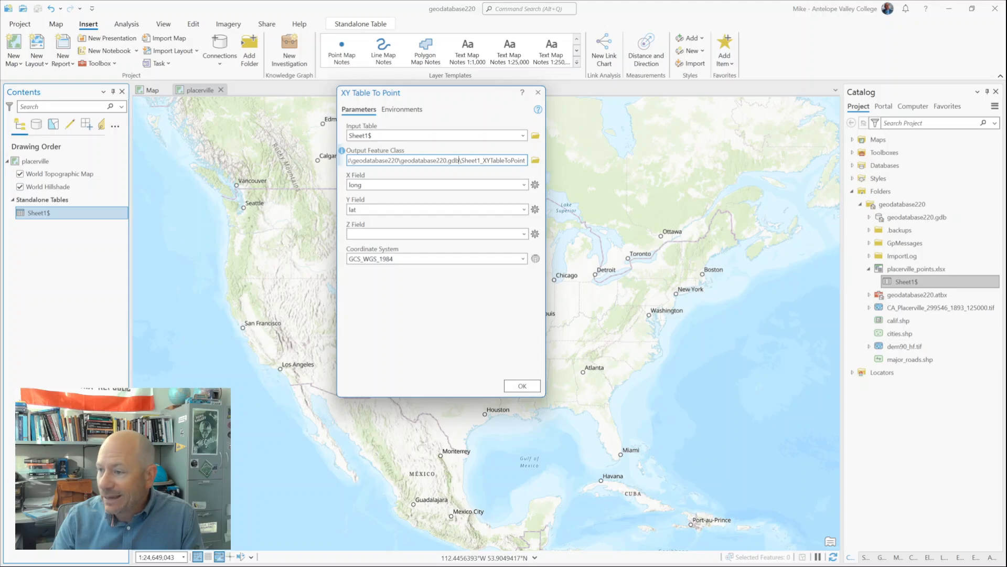
{"action": "left_click_drag", "start_coordinate": [464, 160], "coordinate": [524, 161]}
{"action": "key", "text": "BackSpace"}
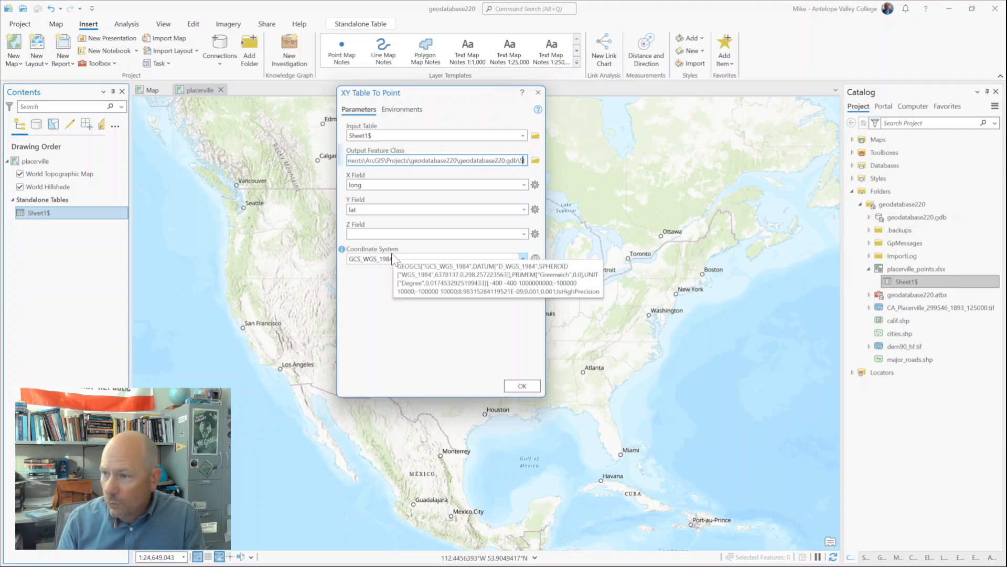
{"action": "key", "text": "BackSpace"}
{"action": "key", "text": "BackSpace"}
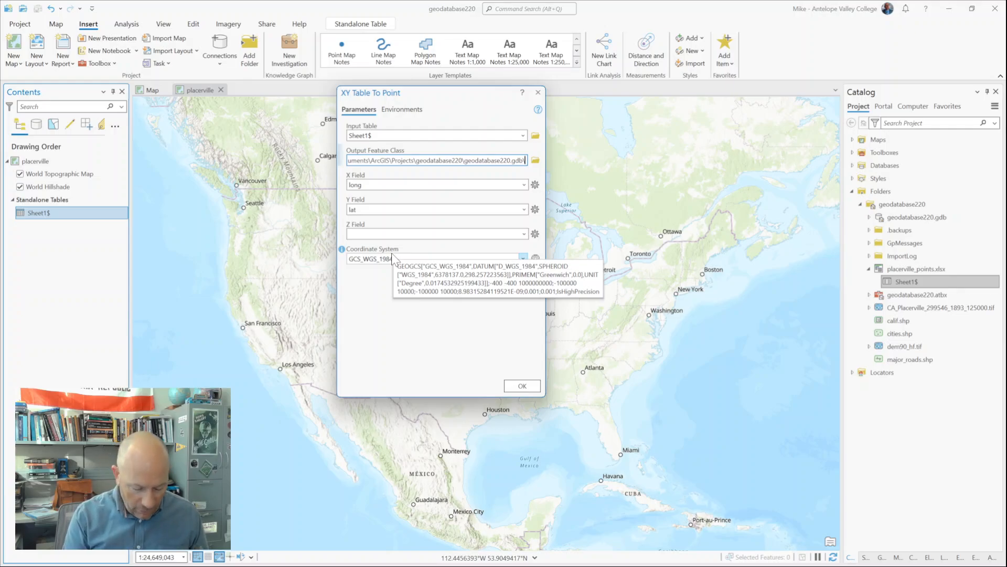
{"action": "type", "text": "pvill"}
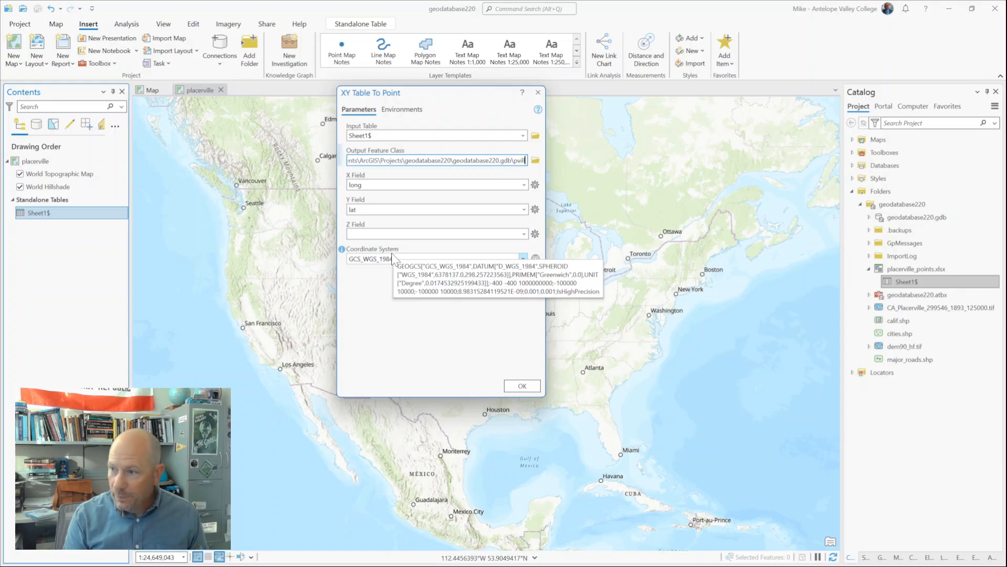
{"action": "type", "text": "e_ref"}
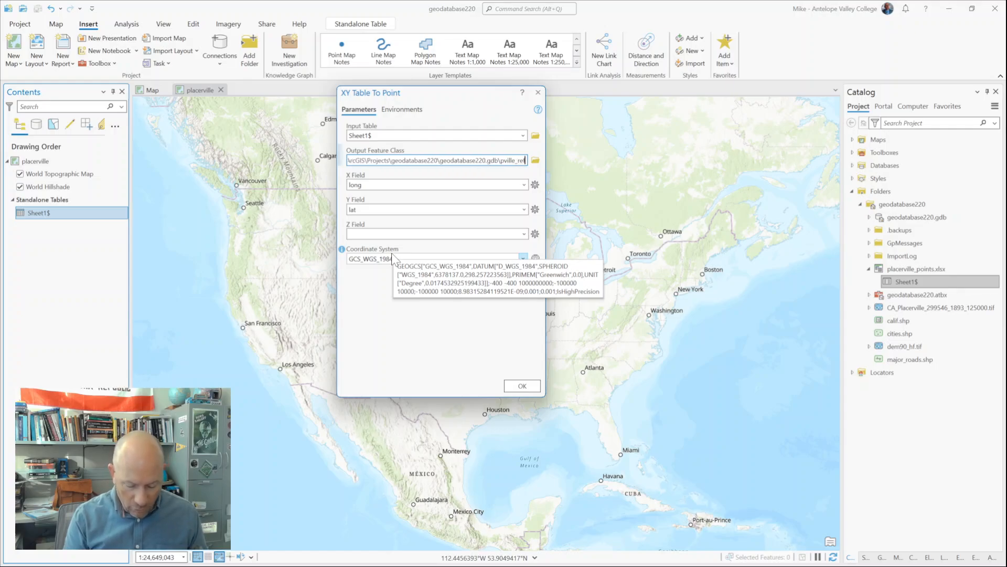
{"action": "type", "text": "_pnts"}
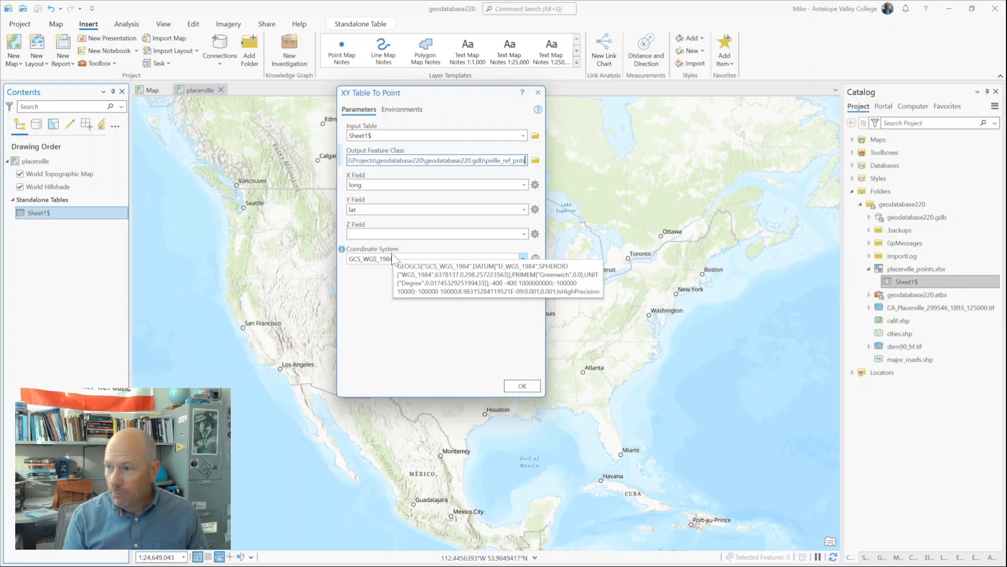
{"action": "left_click", "coordinate": [497, 170]}
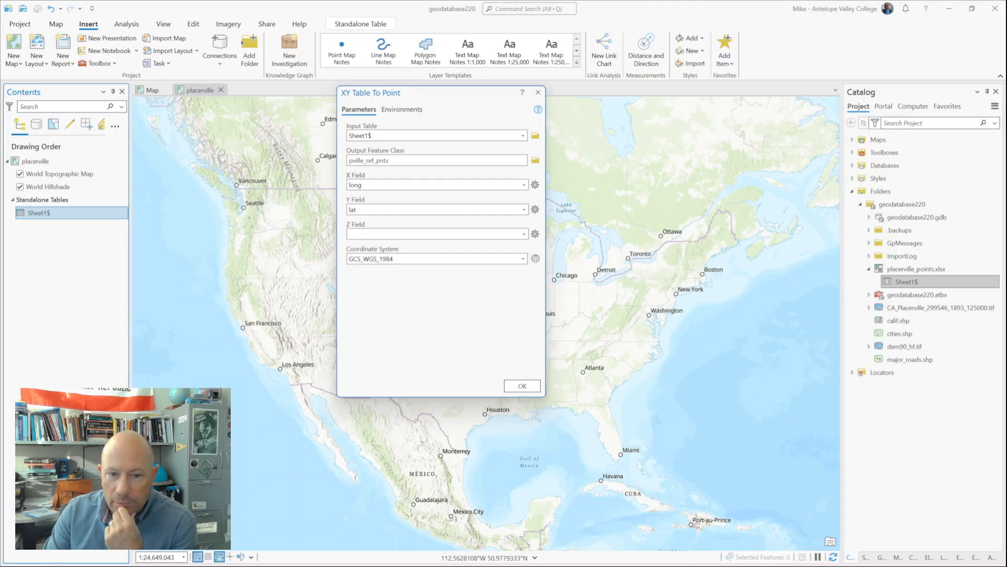
Step: Set the tool's XY coordinate system to Clarke 1866 from the spheroid-based geographic coordinate systems
{"action": "left_click", "coordinate": [535, 258]}
{"action": "left_click_drag", "start_coordinate": [511, 106], "coordinate": [672, 109]}
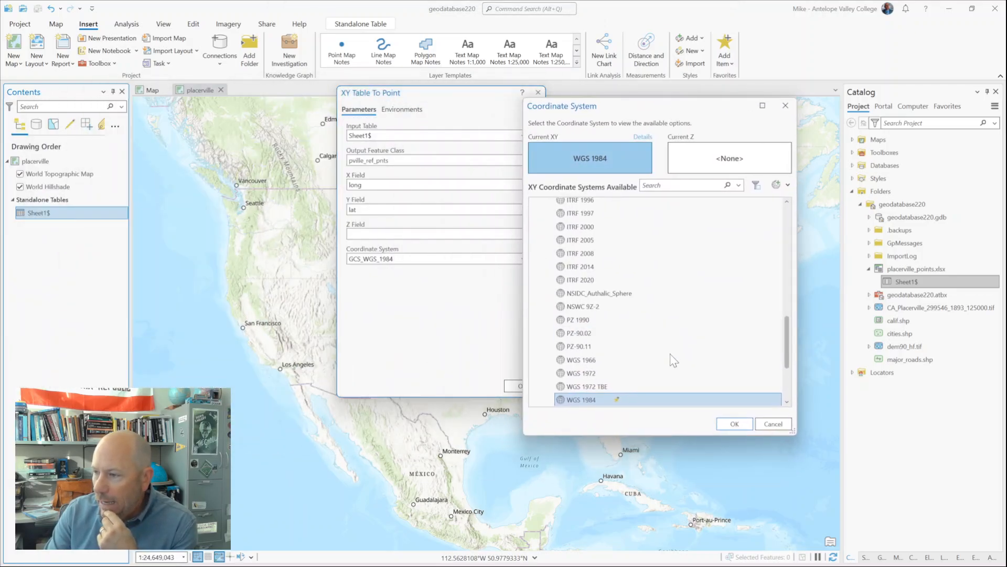
{"action": "scroll", "coordinate": [663, 332], "scroll_direction": "up", "scroll_amount": 1}
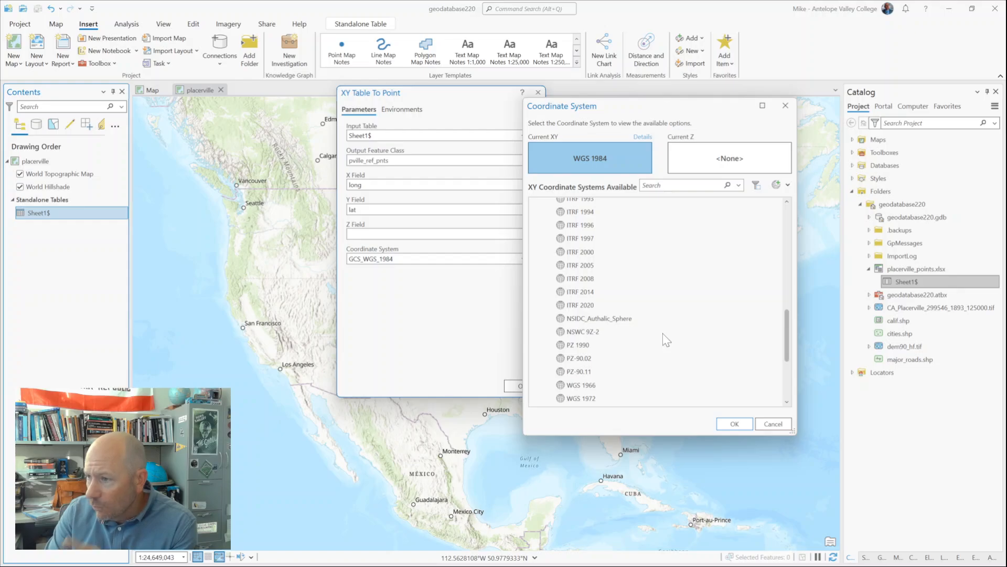
{"action": "scroll", "coordinate": [663, 333], "scroll_direction": "up", "scroll_amount": 5}
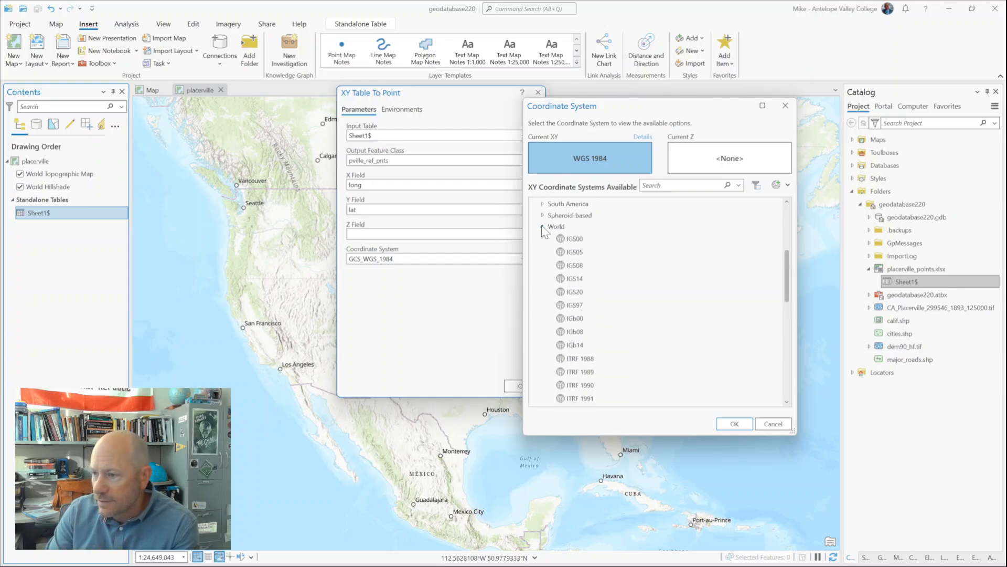
{"action": "left_click", "coordinate": [543, 227]}
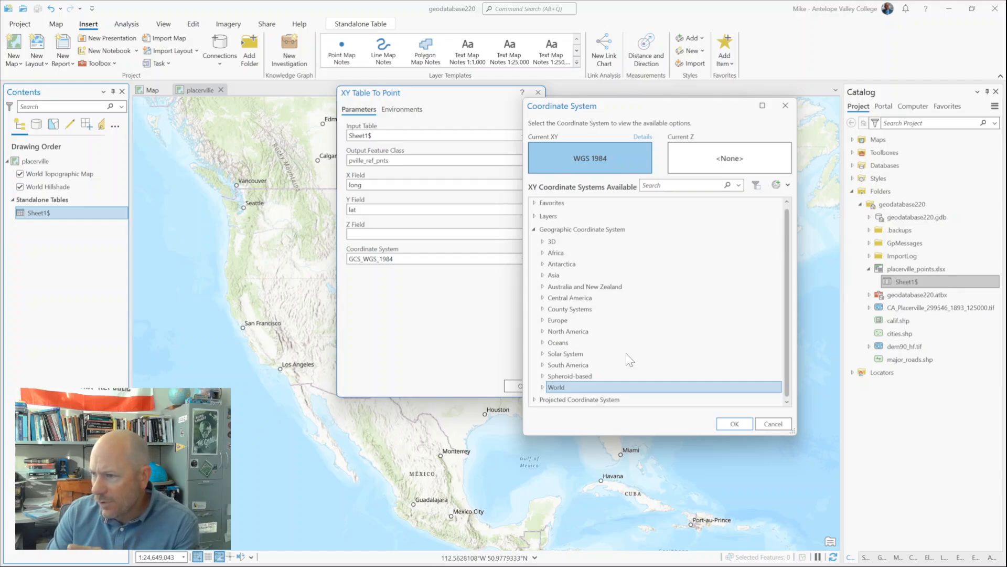
{"action": "double_click", "coordinate": [546, 399]}
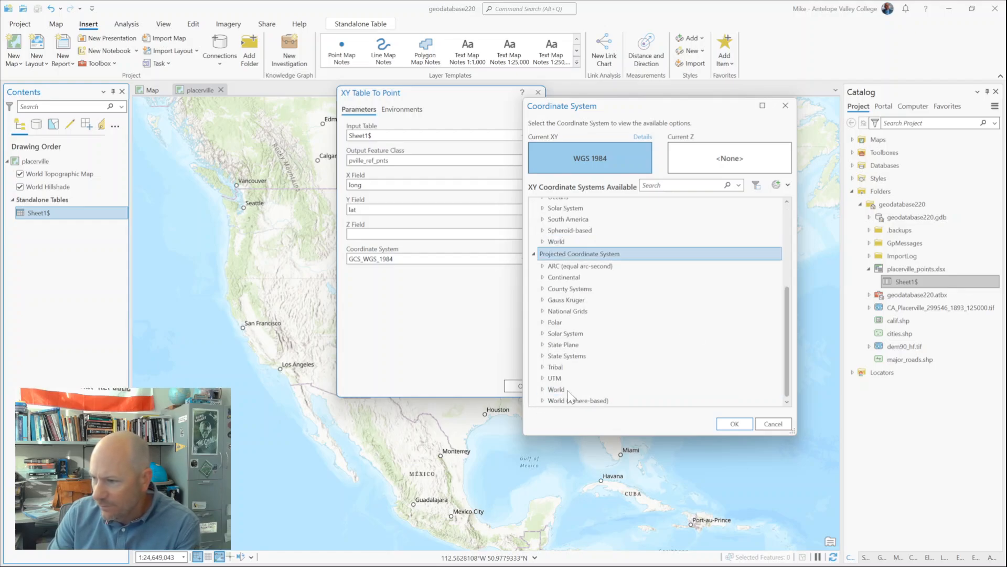
{"action": "left_click", "coordinate": [534, 254]}
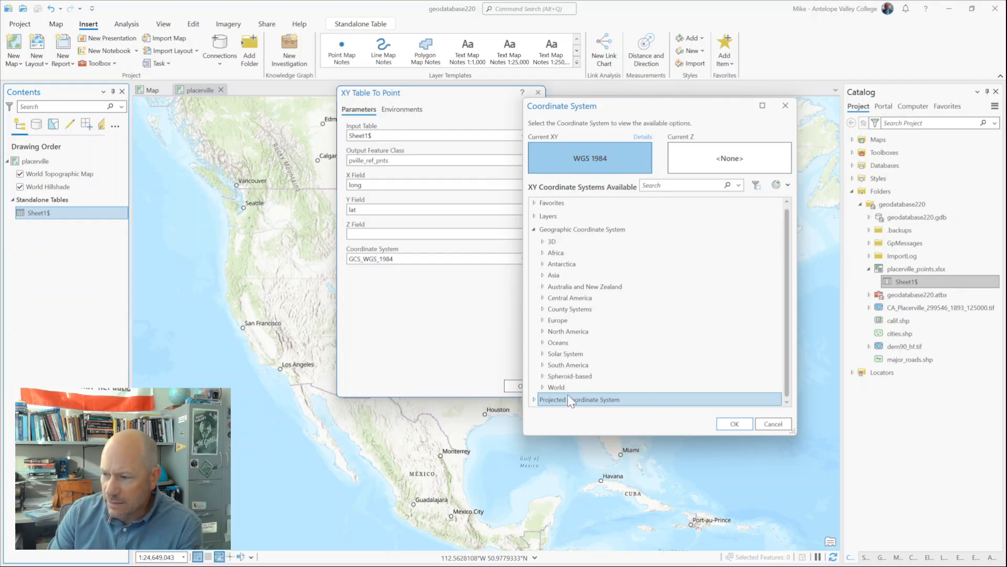
{"action": "left_click", "coordinate": [543, 377]}
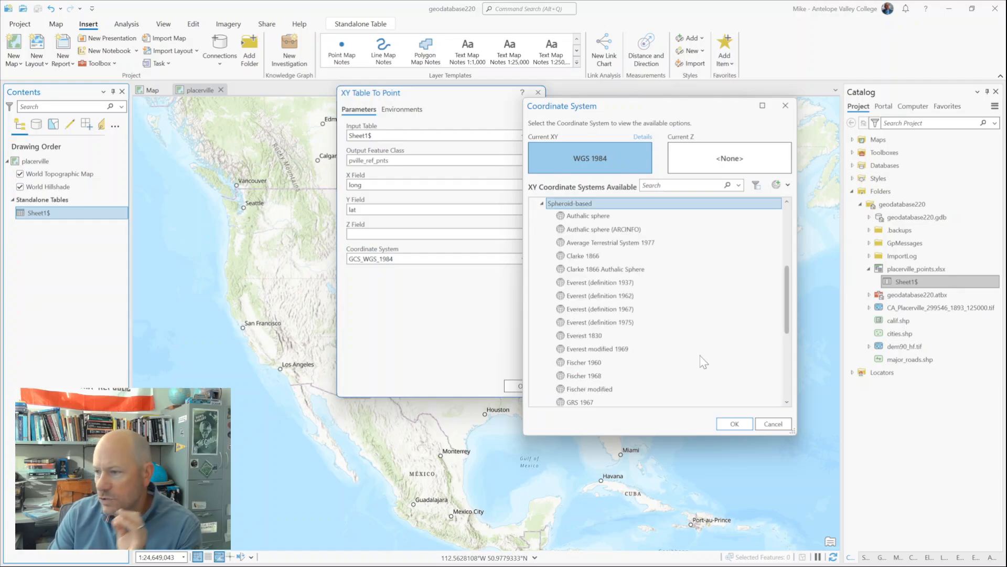
{"action": "left_click", "coordinate": [599, 257]}
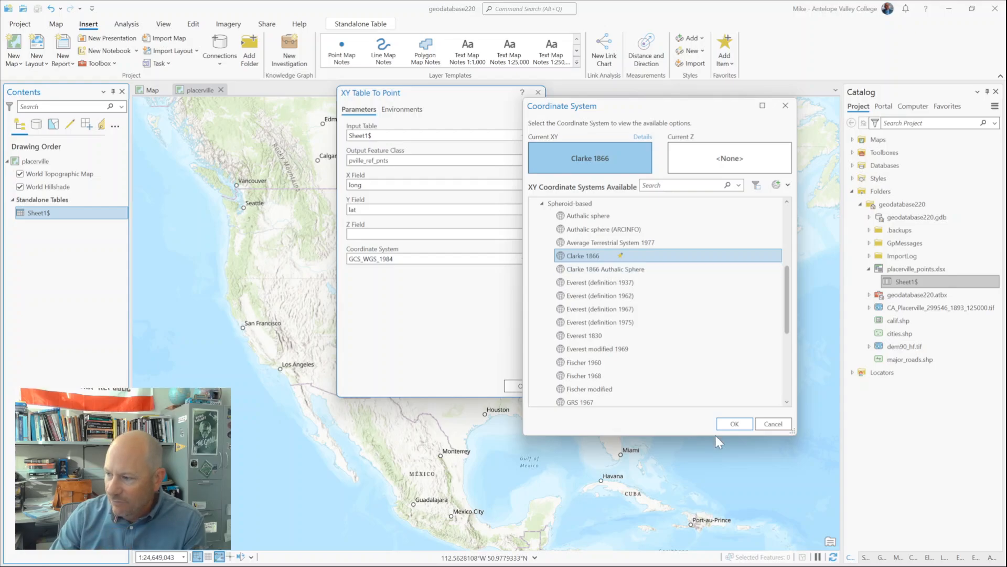
{"action": "left_click", "coordinate": [734, 424]}
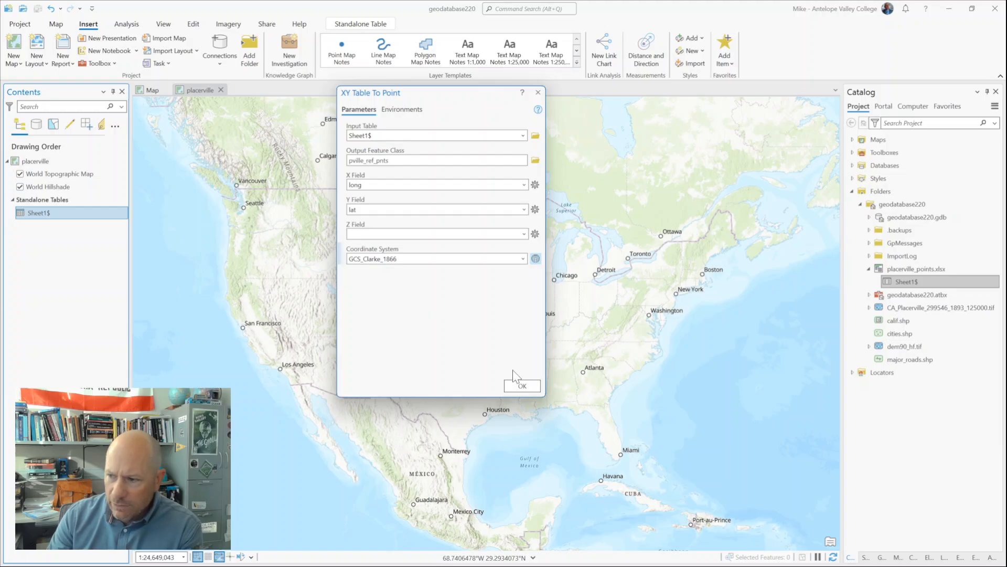
Step: Run XY Table To Point and symbolize the resulting pville_ref_pnts layer with the Circle 3 point symbol
{"action": "left_click", "coordinate": [515, 388]}
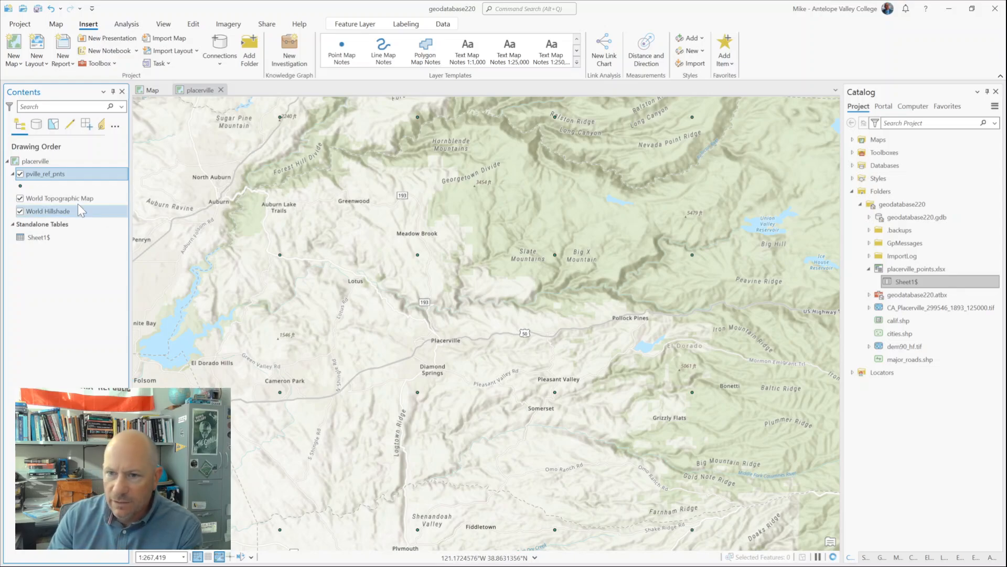
{"action": "left_click", "coordinate": [19, 186]}
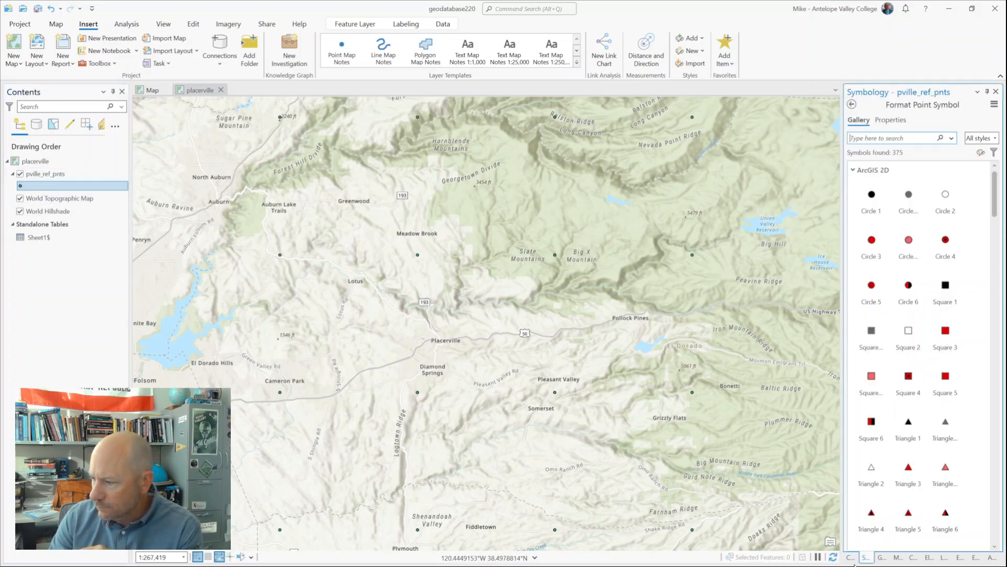
{"action": "left_click", "coordinate": [873, 243]}
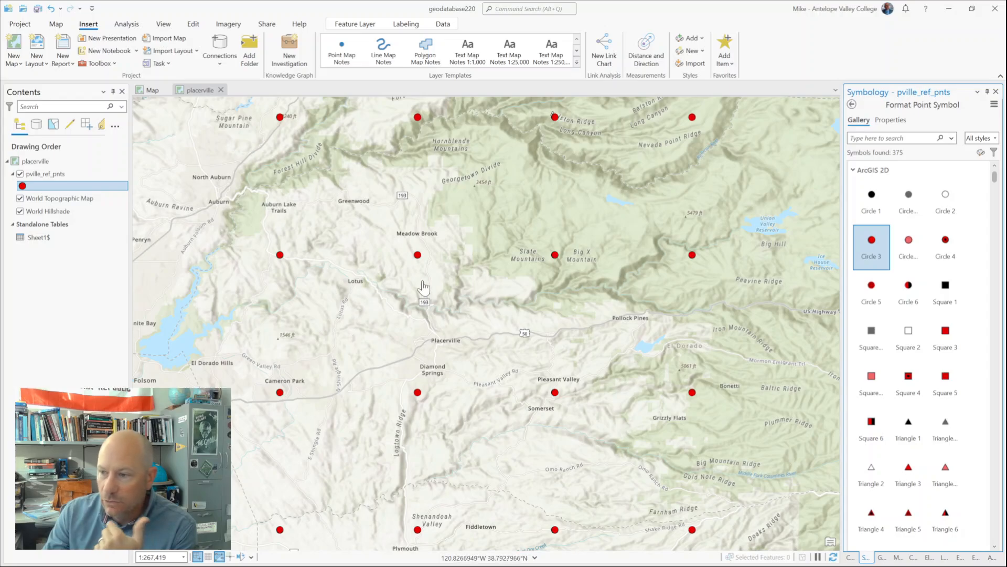
Step: Inspect the attributes of the reference point just south of Meadow Brook and close its pop-up
{"action": "left_click", "coordinate": [418, 259]}
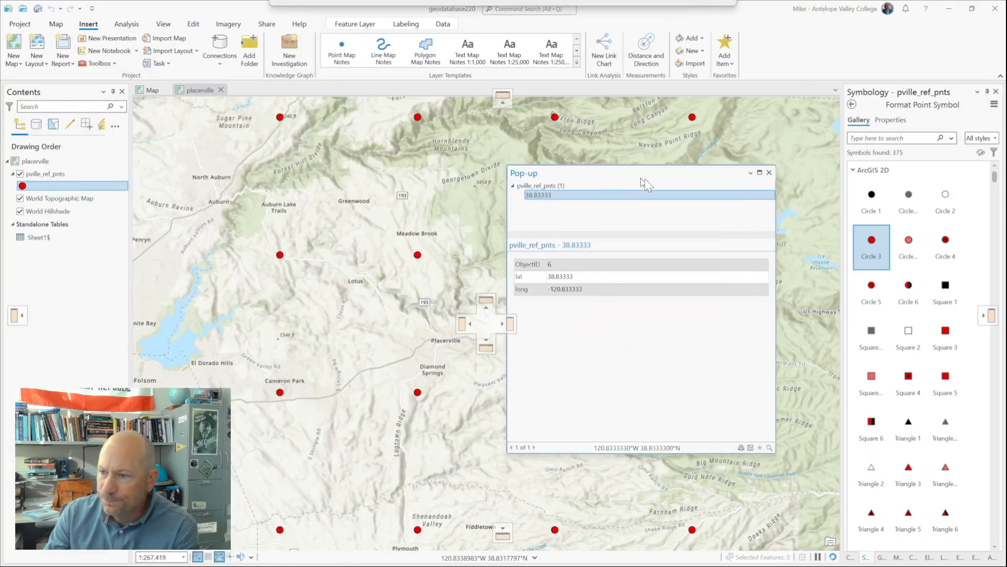
{"action": "left_click_drag", "start_coordinate": [641, 180], "coordinate": [574, 163]}
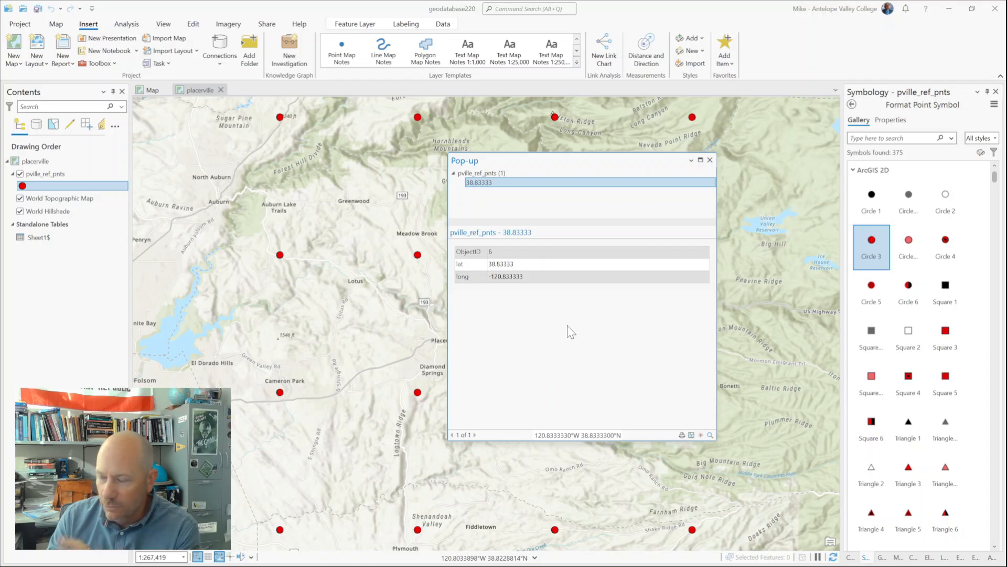
{"action": "left_click", "coordinate": [710, 160]}
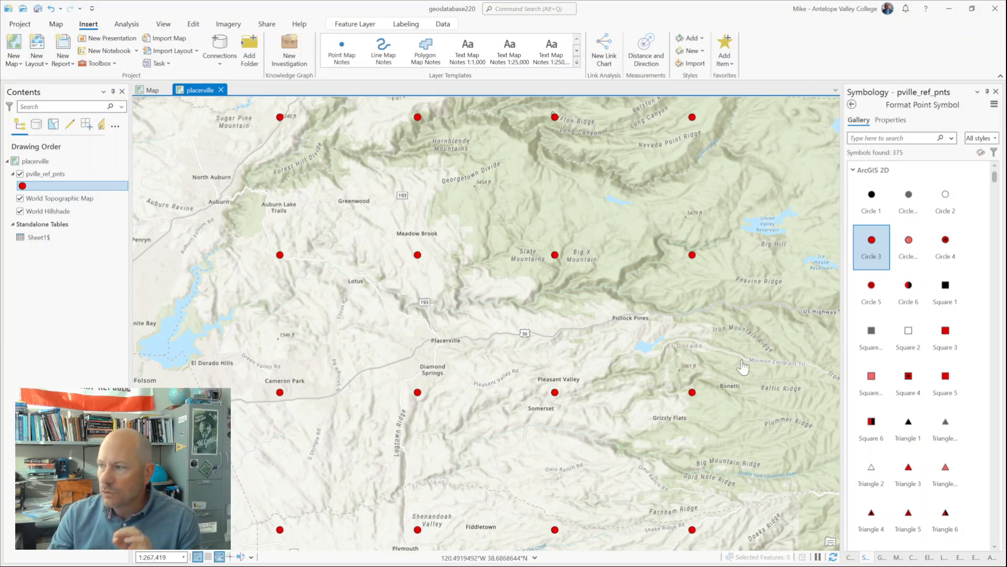
Step: Expand geodatabase220.gdb in the project catalog to check its contents, and save the project
{"action": "left_click", "coordinate": [850, 557]}
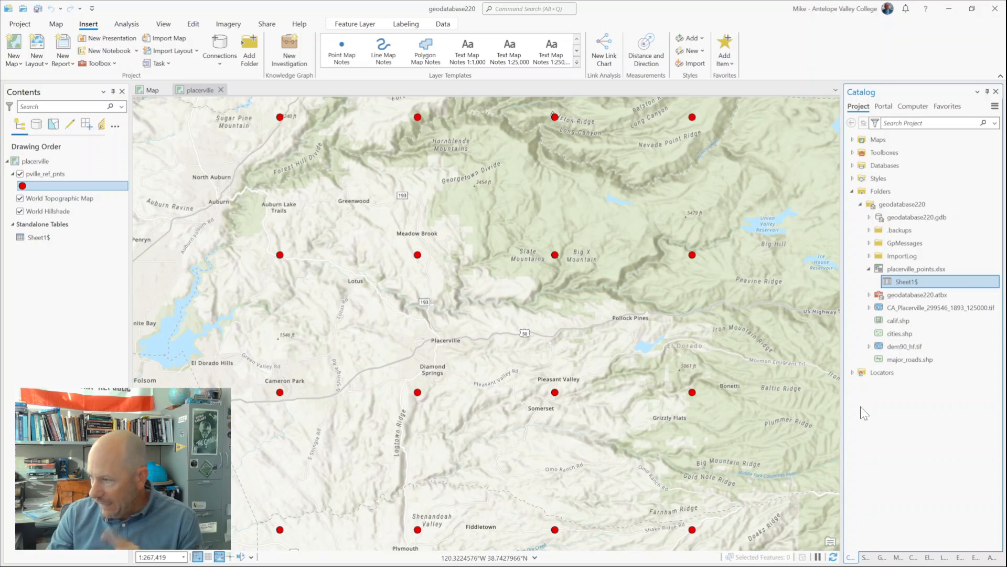
{"action": "double_click", "coordinate": [892, 217]}
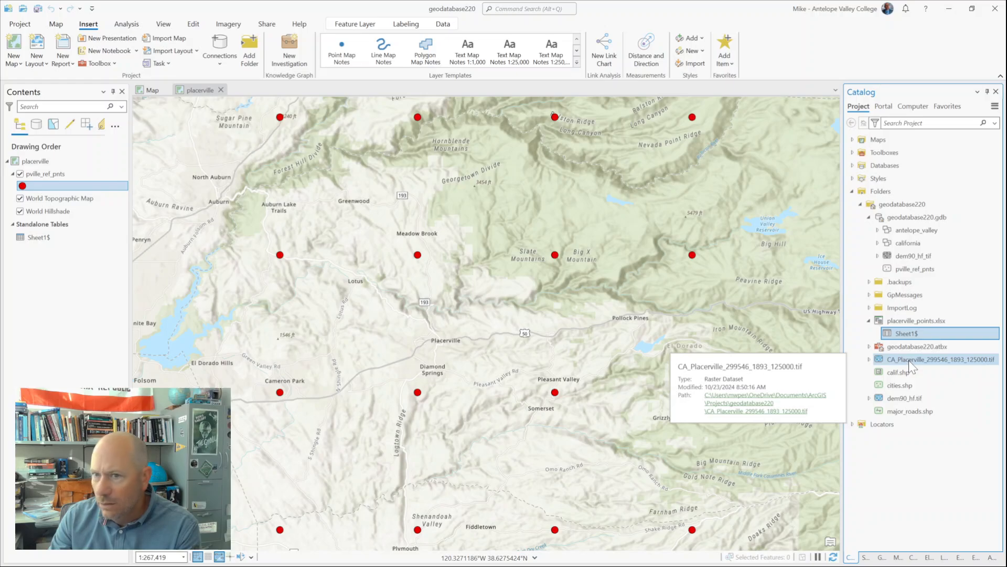
{"action": "key", "text": "ctrl+s"}
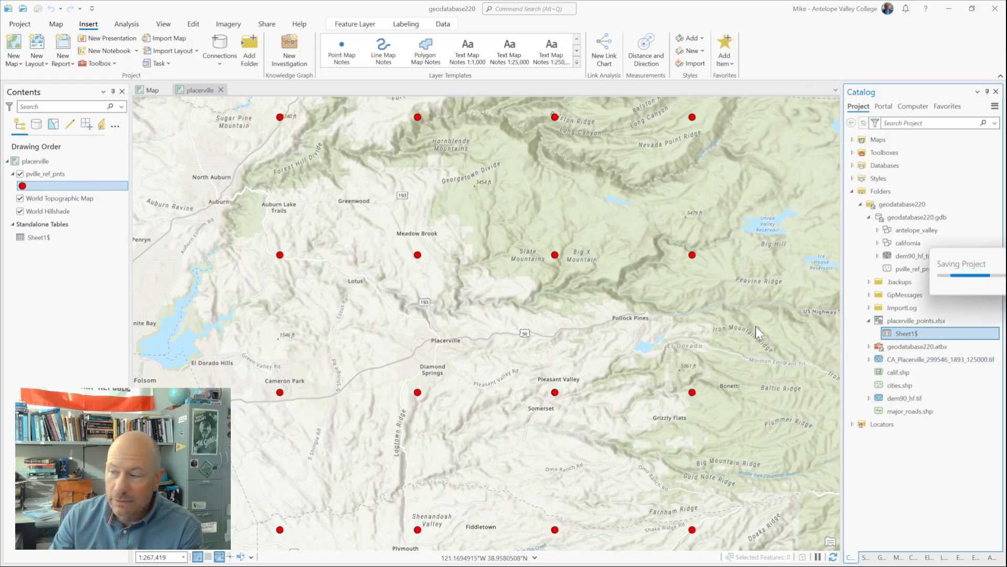
Step: Add CA_Placerville_299546_1893_125000.tif to the placerville map with statistics calculated, and dismiss the unknown coordinate system notification
{"action": "left_click", "coordinate": [921, 361]}
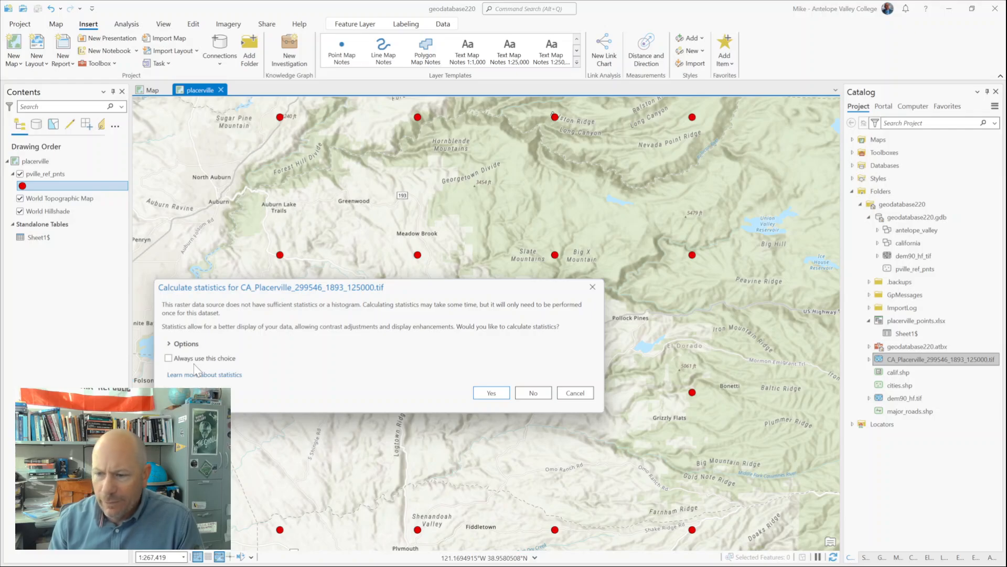
{"action": "left_click", "coordinate": [492, 395]}
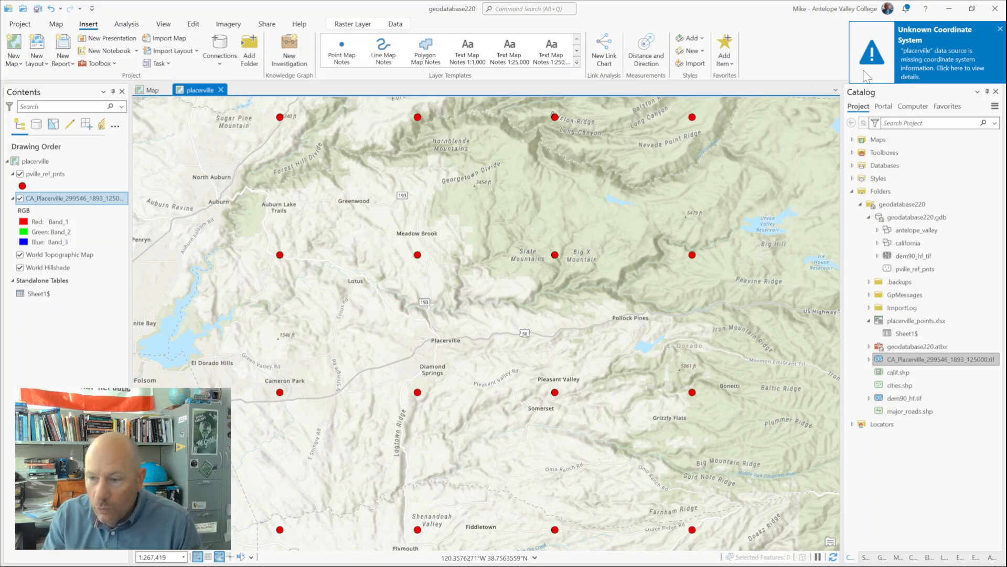
{"action": "left_click", "coordinate": [1000, 29]}
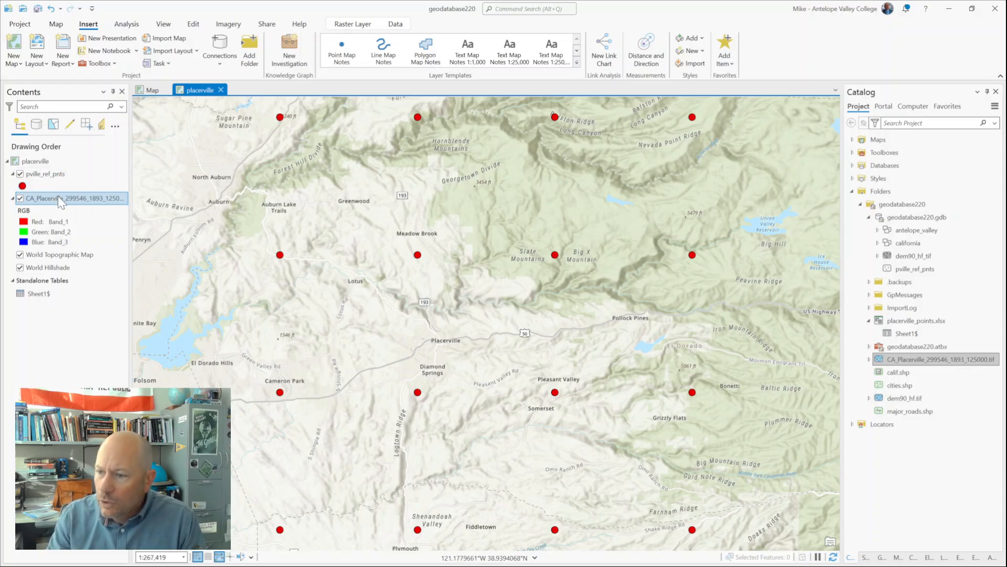
Step: Start georeferencing the CA_Placerville scanned map raster and fit it to the current display extent
{"action": "left_click", "coordinate": [228, 25]}
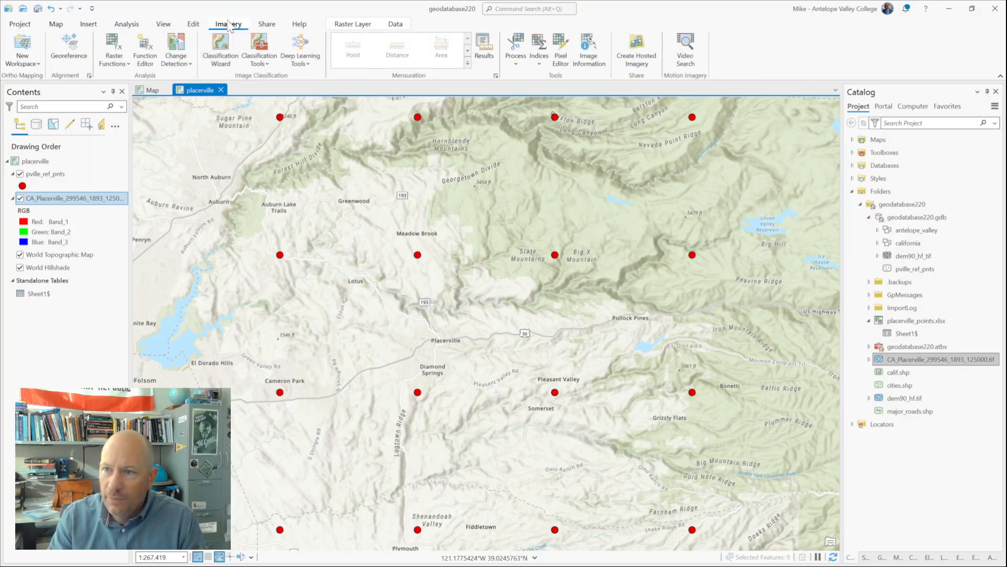
{"action": "left_click", "coordinate": [68, 58]}
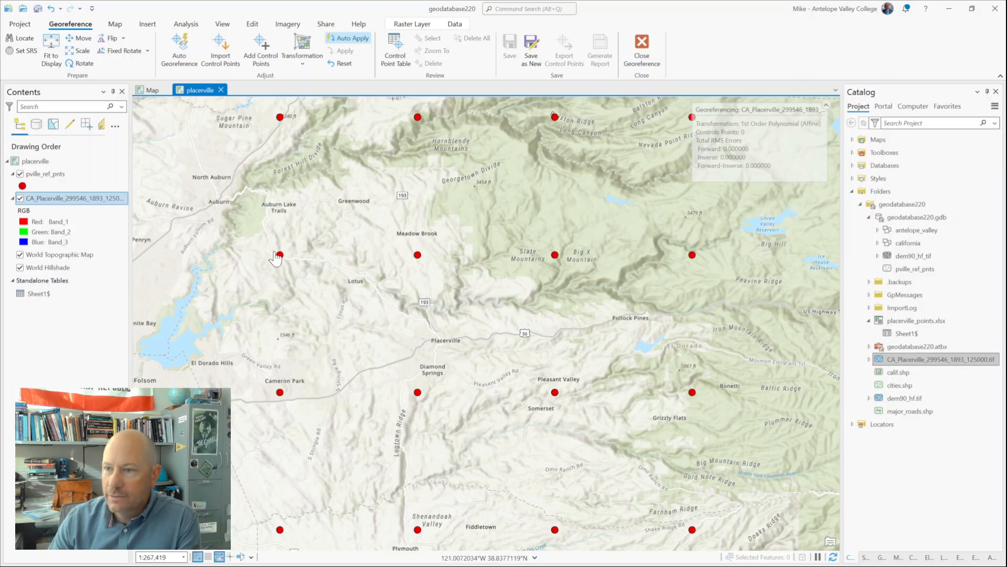
{"action": "left_click", "coordinate": [50, 50]}
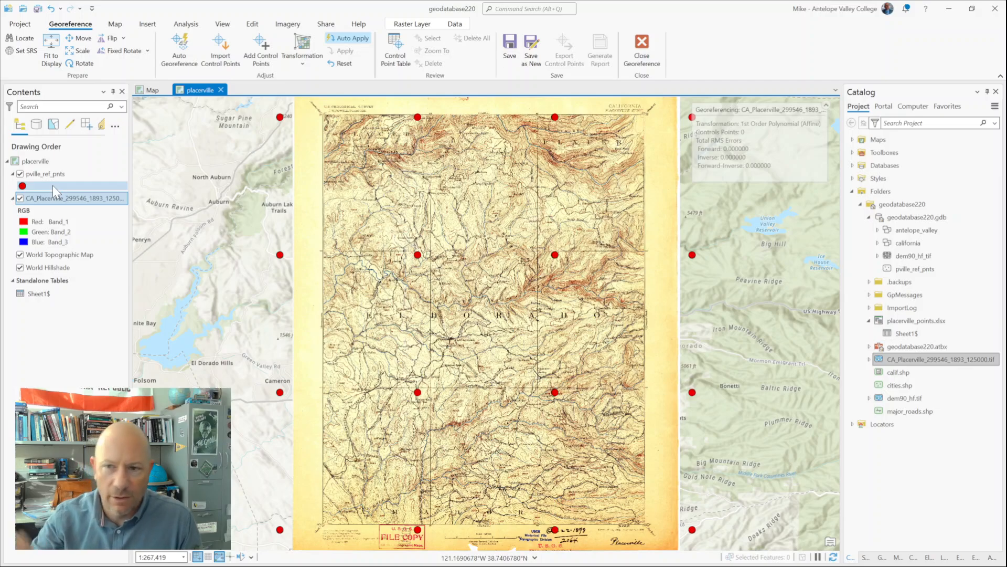
Step: Open the placerville map's coordinate system properties and expand the projected UTM systems for North America
{"action": "right_click", "coordinate": [30, 158]}
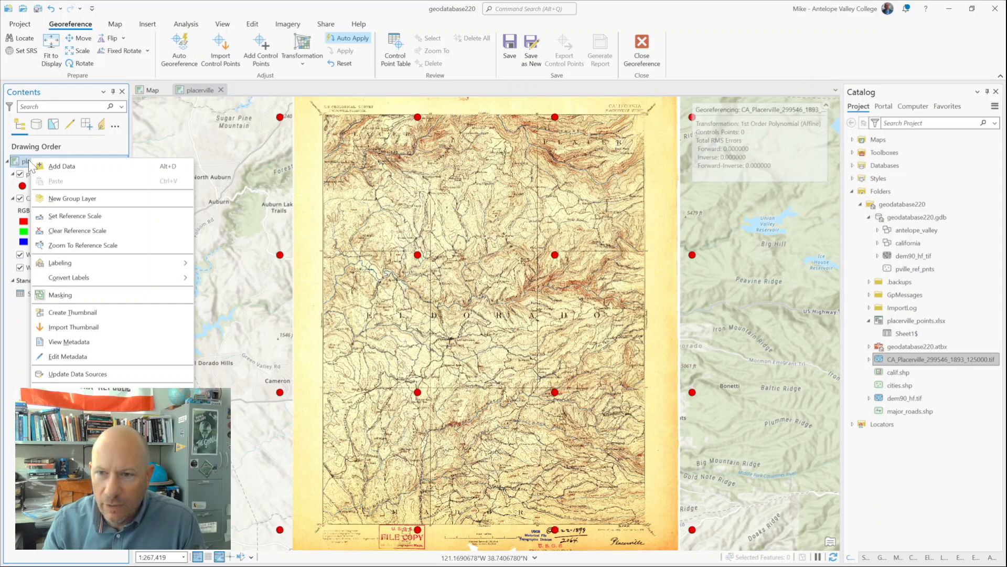
{"action": "left_click", "coordinate": [63, 392]}
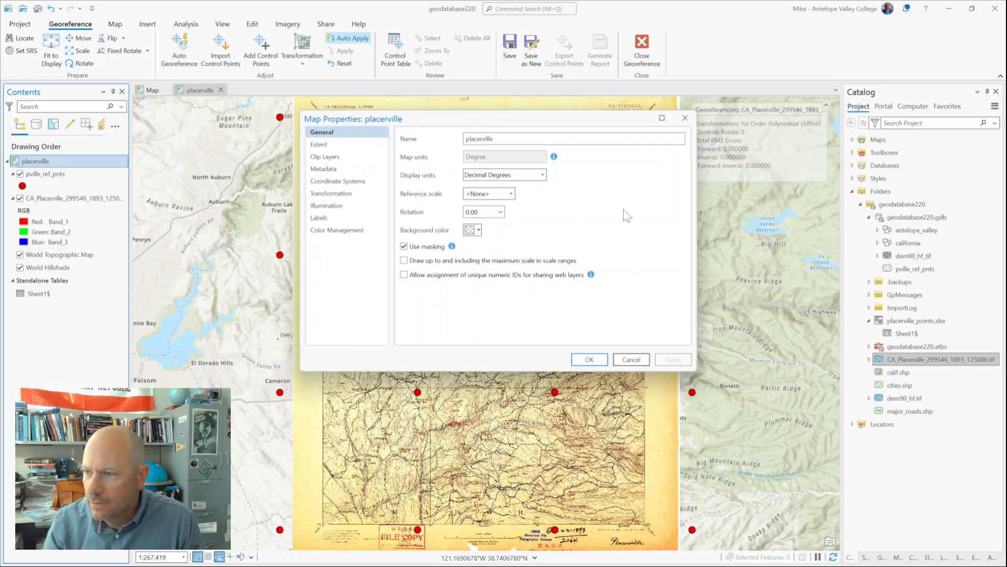
{"action": "left_click", "coordinate": [335, 184]}
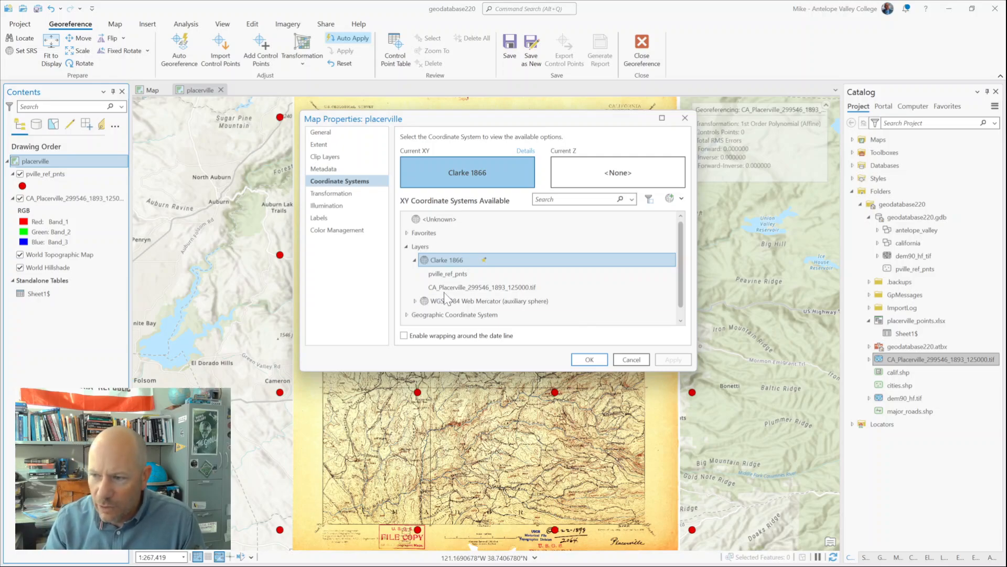
{"action": "scroll", "coordinate": [456, 291], "scroll_direction": "down", "scroll_amount": 1}
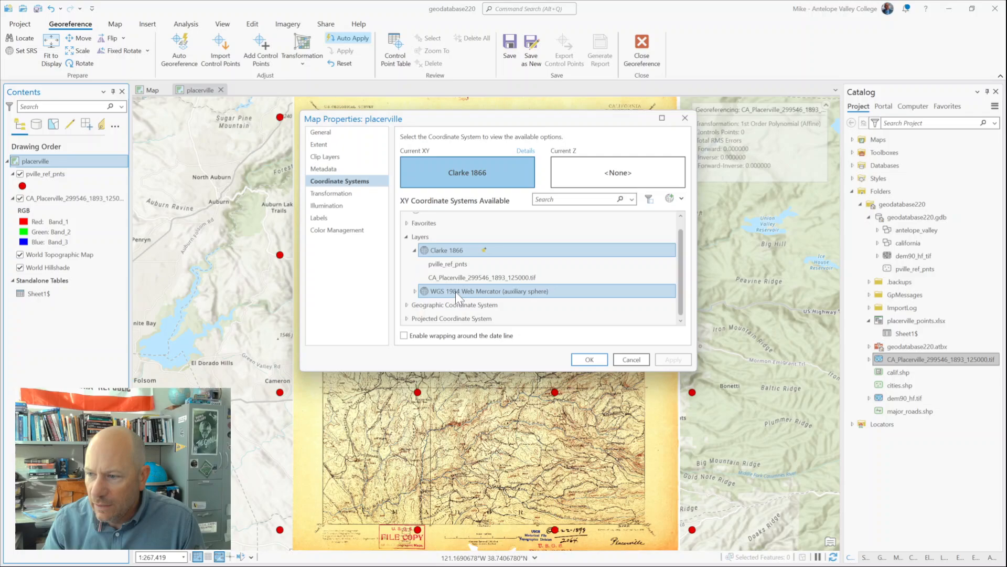
{"action": "left_click", "coordinate": [429, 315]}
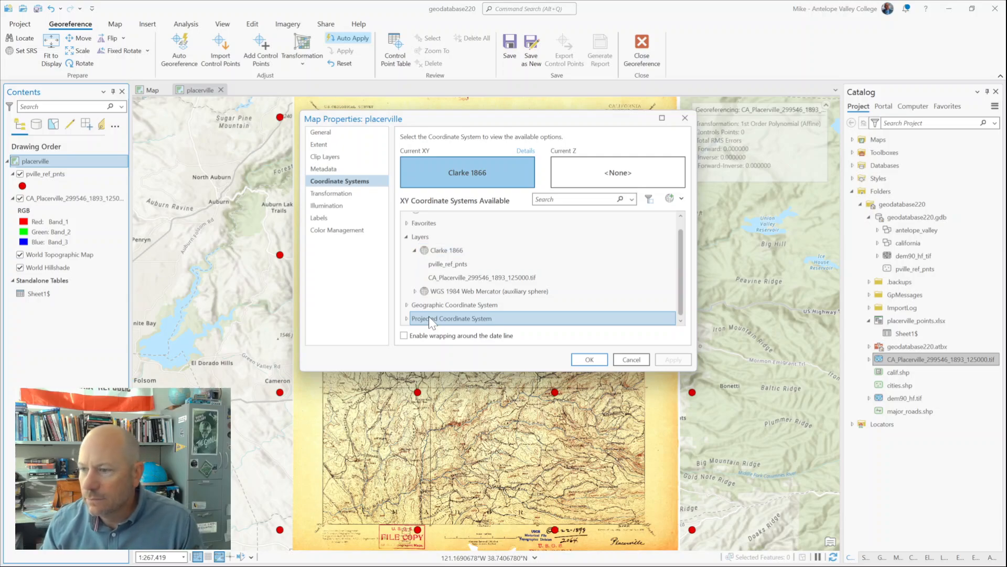
{"action": "left_click", "coordinate": [406, 319]}
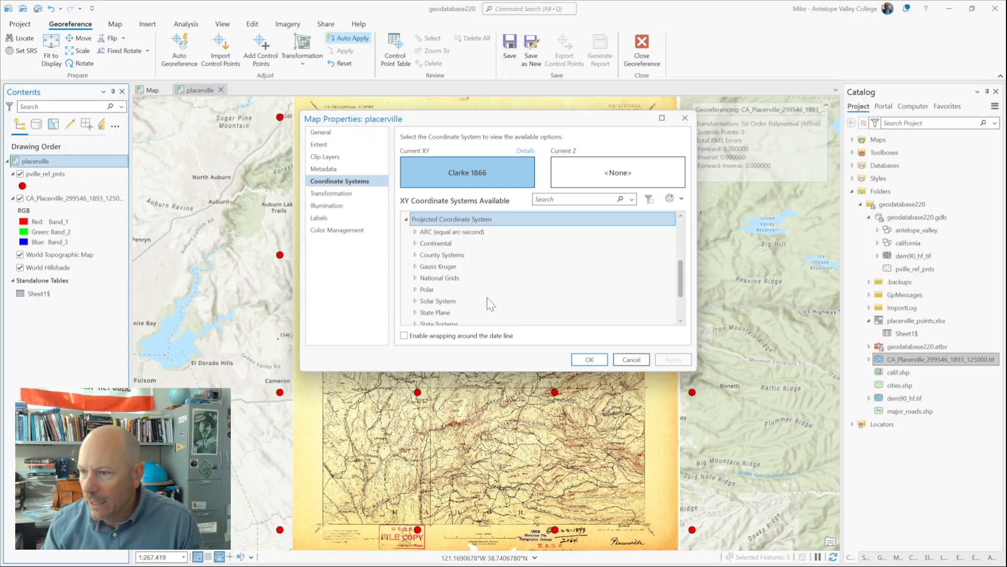
{"action": "scroll", "coordinate": [490, 304], "scroll_direction": "down", "scroll_amount": 2}
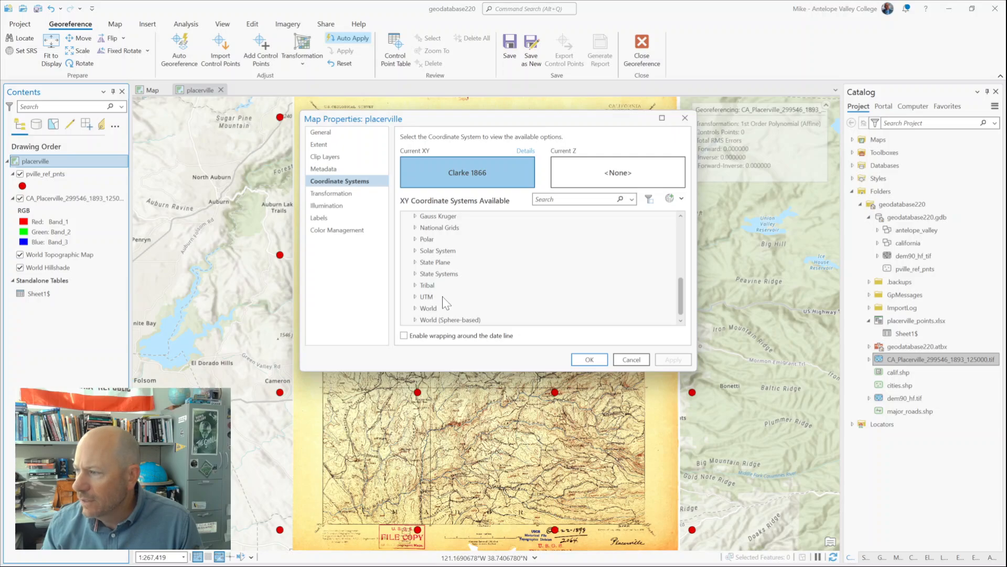
{"action": "left_click", "coordinate": [415, 297]}
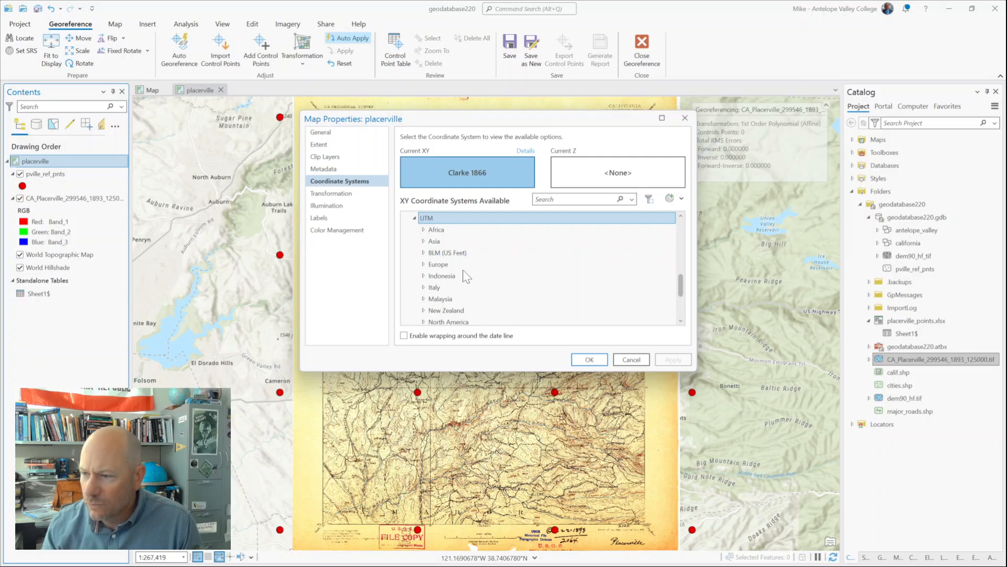
{"action": "left_click", "coordinate": [423, 297]}
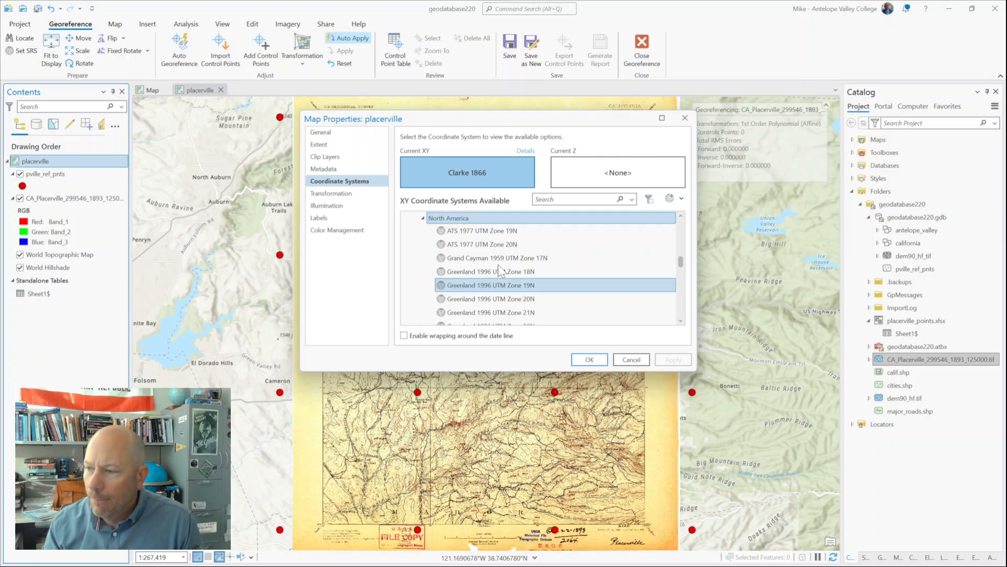
Step: Enlarge the map properties dialog and expand the NAD 1983 group within the North American UTM coordinate systems
{"action": "scroll", "coordinate": [499, 268], "scroll_direction": "down", "scroll_amount": 2}
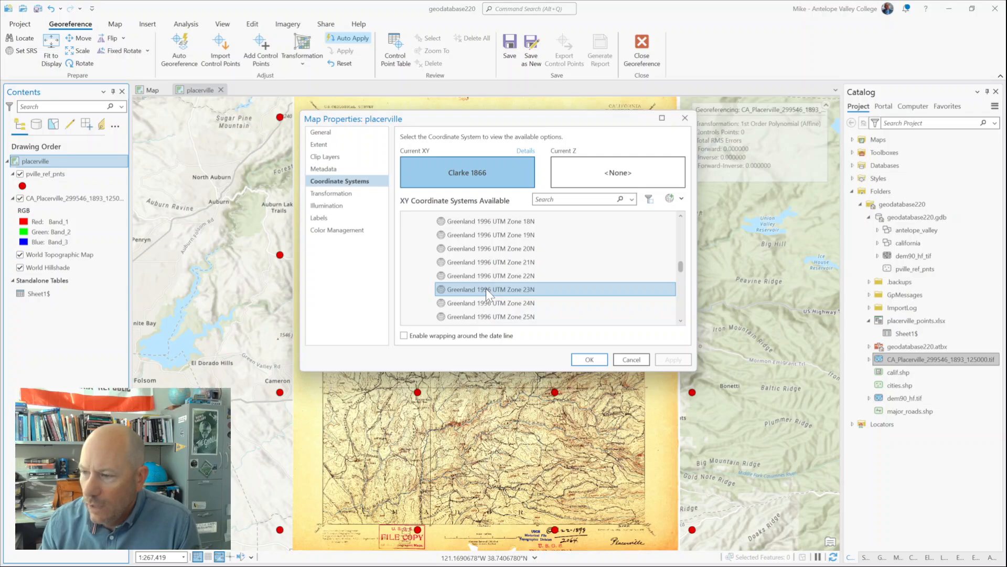
{"action": "scroll", "coordinate": [486, 288], "scroll_direction": "down", "scroll_amount": 10}
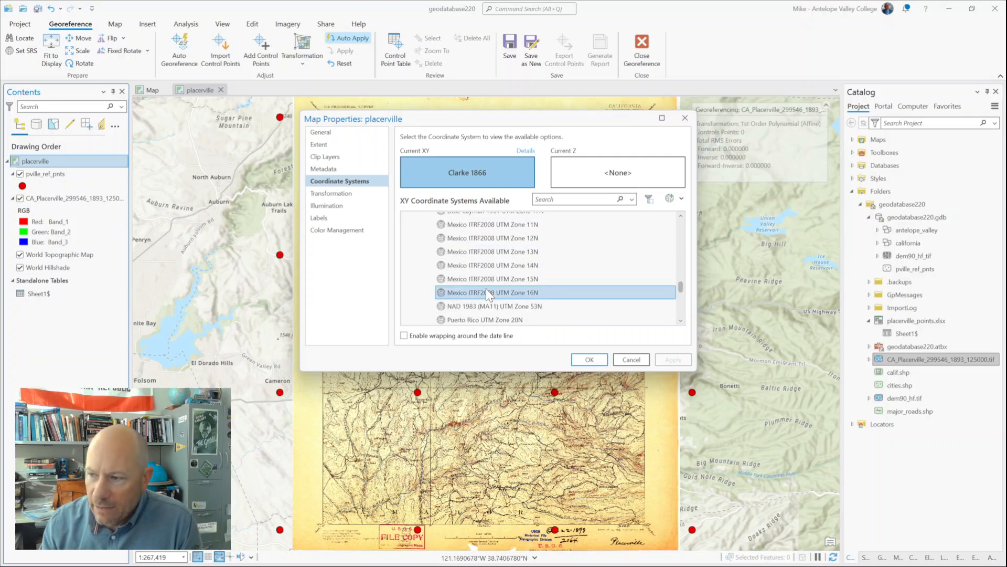
{"action": "scroll", "coordinate": [485, 292], "scroll_direction": "down", "scroll_amount": 2}
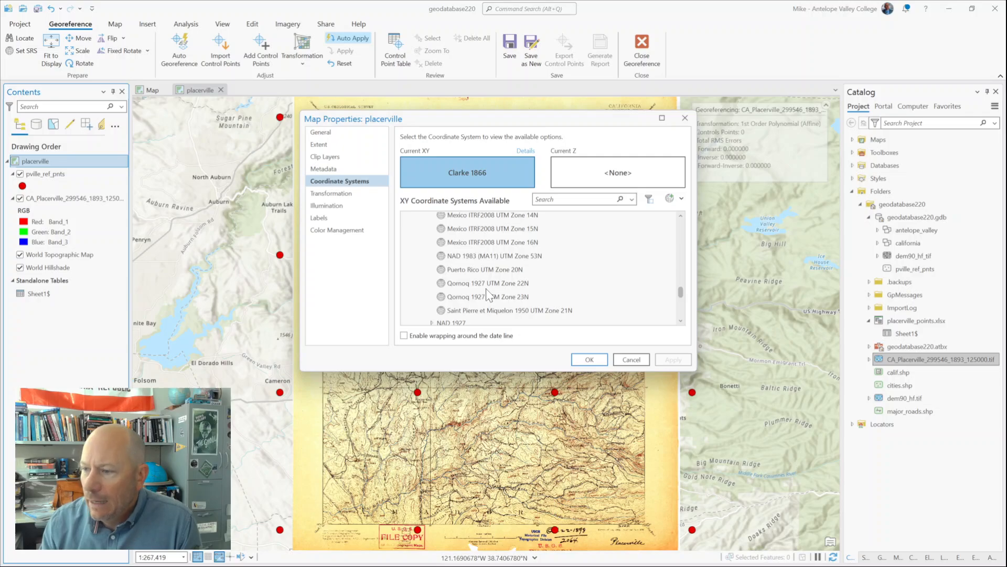
{"action": "scroll", "coordinate": [486, 289], "scroll_direction": "down", "scroll_amount": 1}
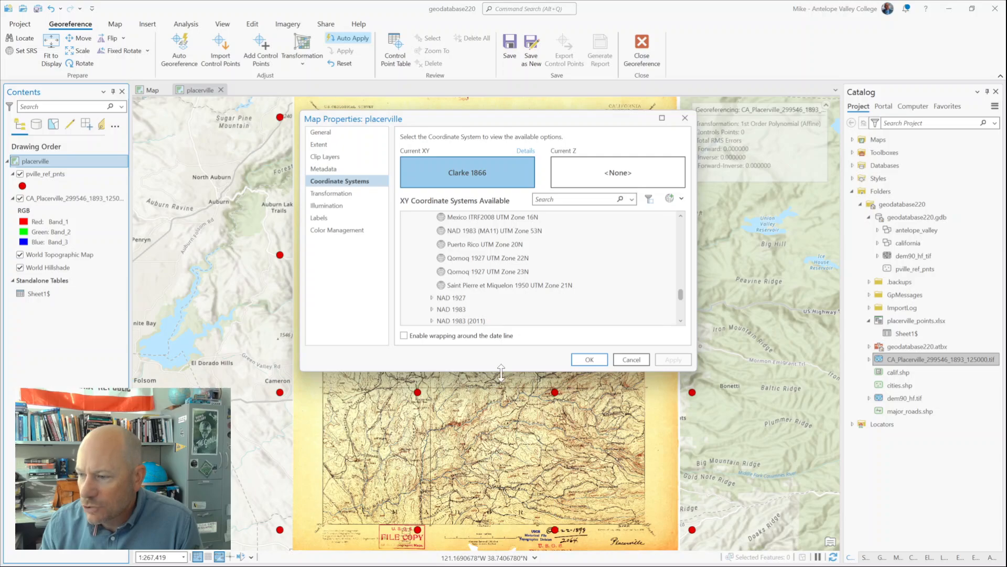
{"action": "left_click_drag", "start_coordinate": [501, 371], "coordinate": [501, 499]}
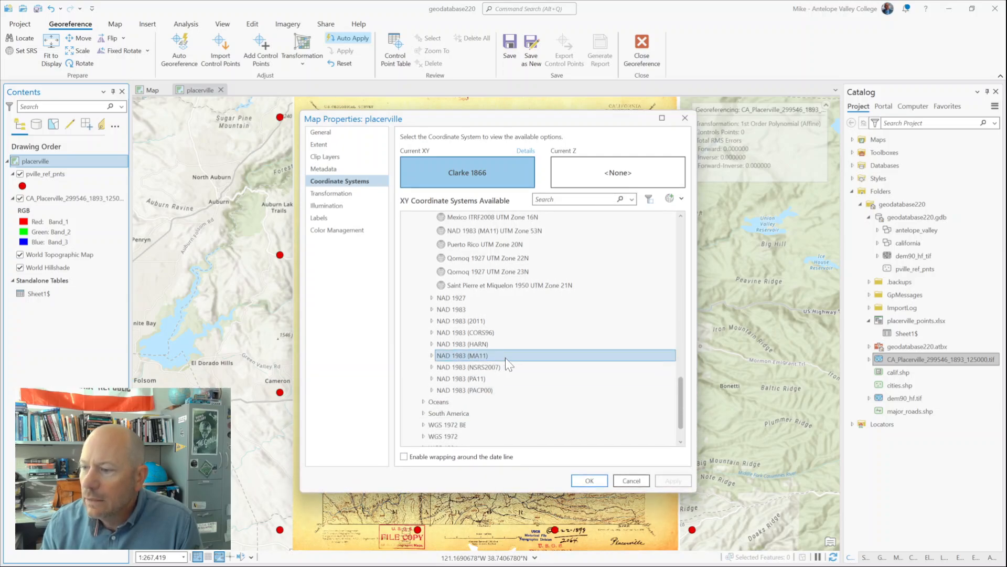
{"action": "scroll", "coordinate": [477, 348], "scroll_direction": "up", "scroll_amount": 5}
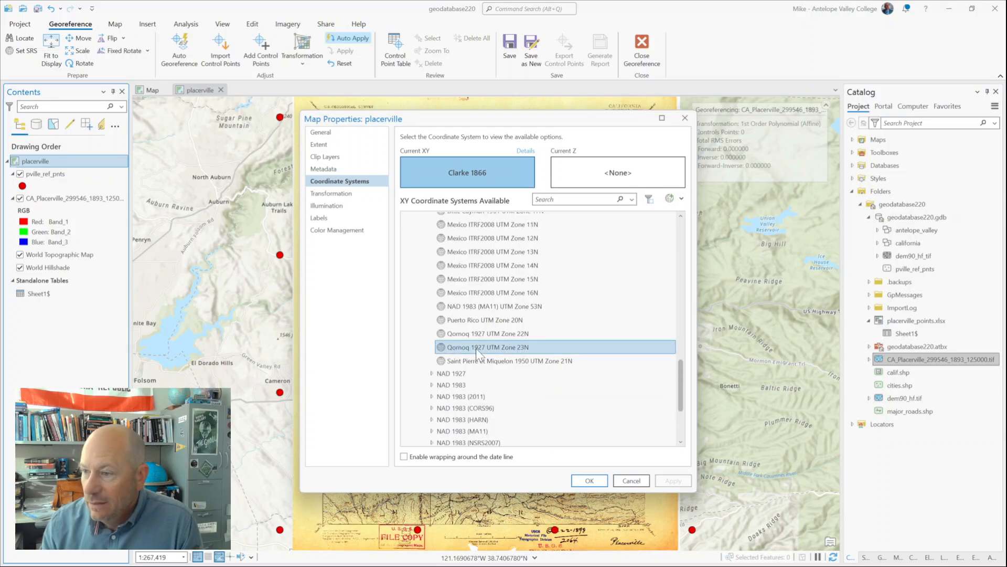
{"action": "scroll", "coordinate": [476, 353], "scroll_direction": "up", "scroll_amount": 5}
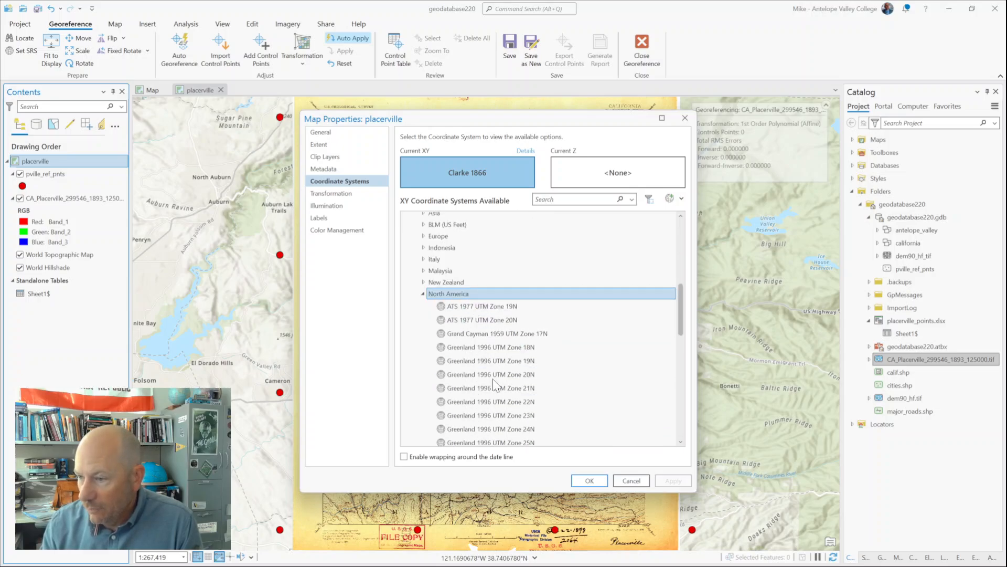
{"action": "scroll", "coordinate": [455, 332], "scroll_direction": "down", "scroll_amount": 6}
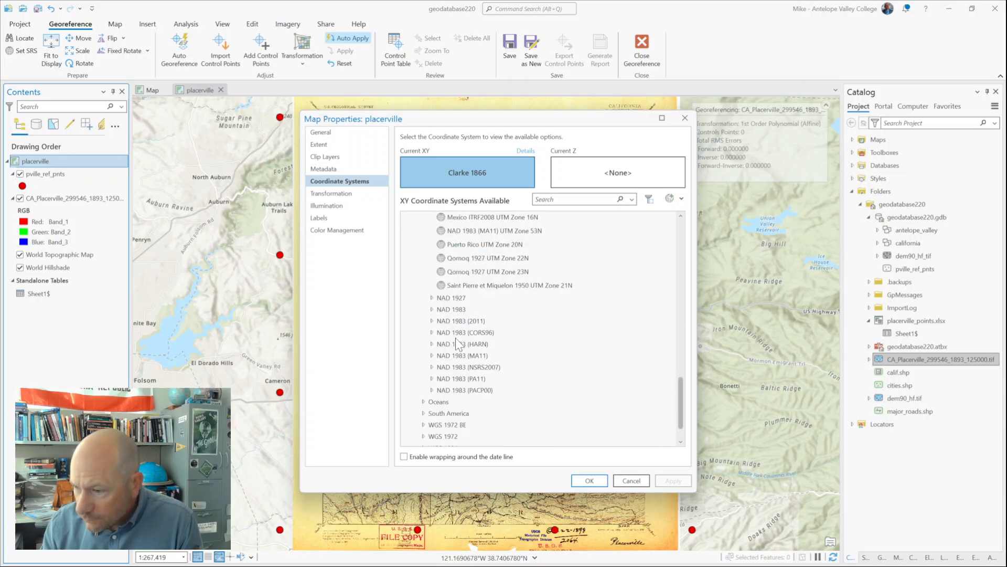
{"action": "scroll", "coordinate": [475, 305], "scroll_direction": "down", "scroll_amount": 1}
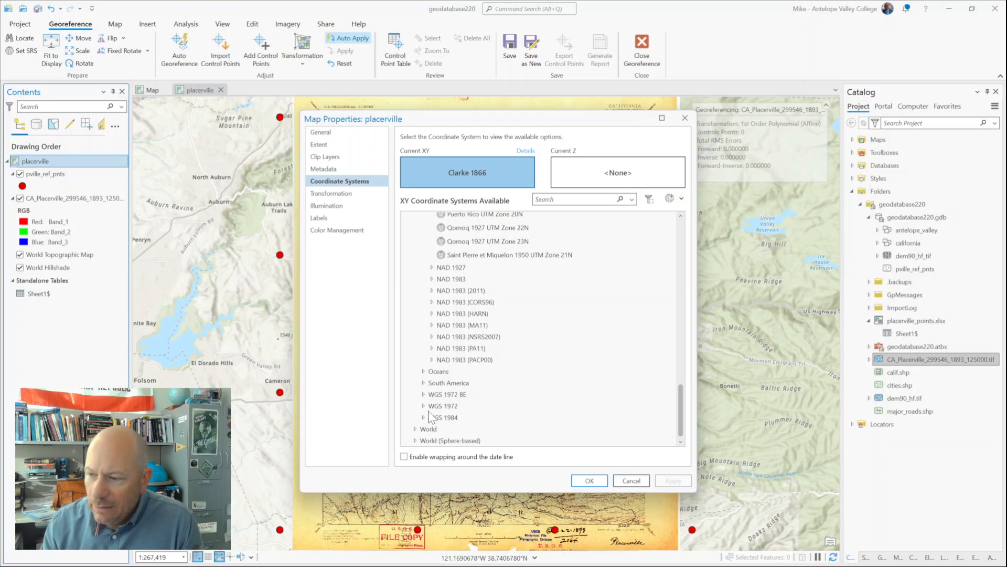
{"action": "scroll", "coordinate": [495, 399], "scroll_direction": "up", "scroll_amount": 5}
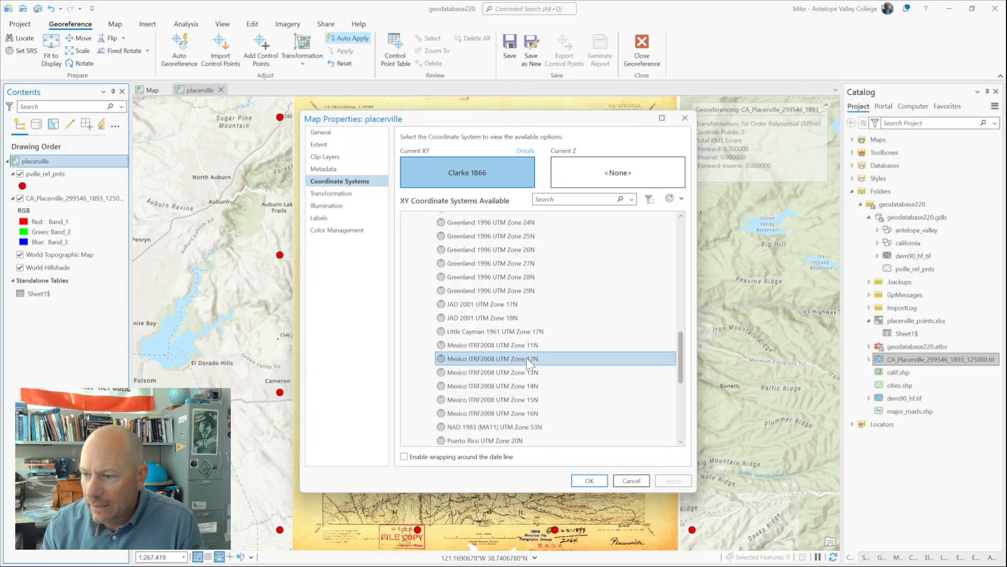
{"action": "scroll", "coordinate": [527, 357], "scroll_direction": "down", "scroll_amount": 1}
{"action": "left_click", "coordinate": [454, 394]}
{"action": "double_click", "coordinate": [455, 404]}
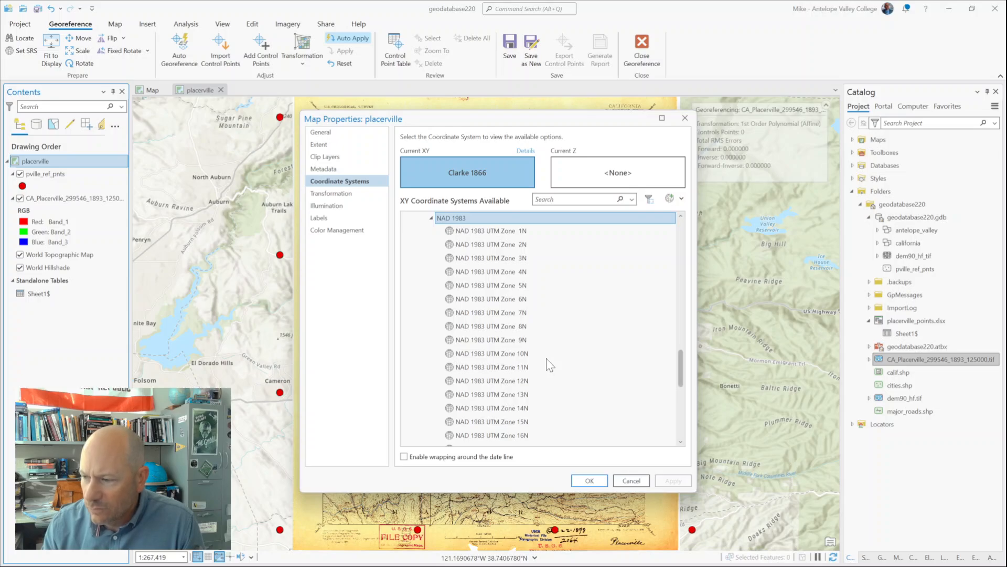
Step: Set the placerville map's coordinate system to NAD 1983 UTM Zone 10N, check the reprojected map behind the dialog, and accept the properties
{"action": "scroll", "coordinate": [548, 364], "scroll_direction": "down", "scroll_amount": 2}
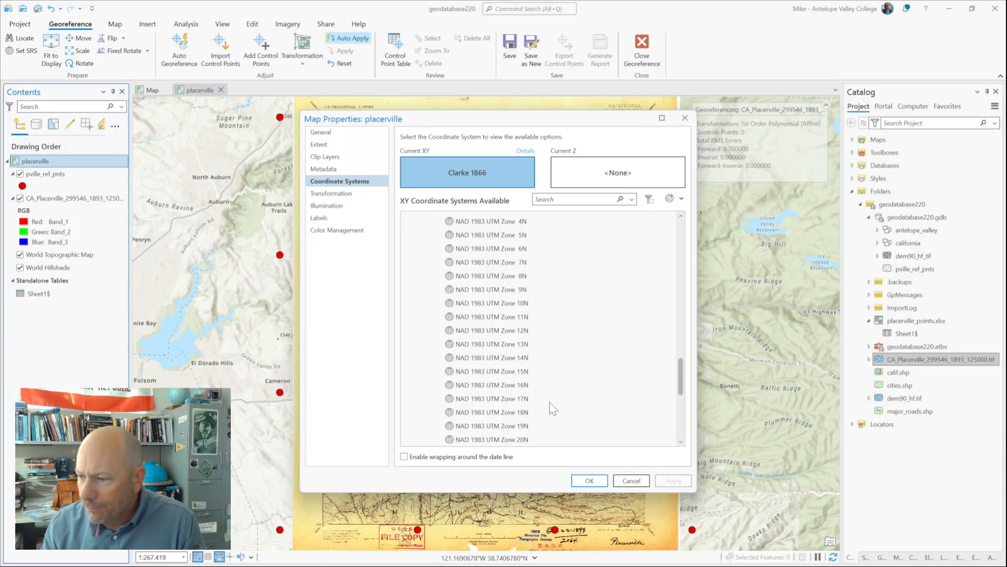
{"action": "scroll", "coordinate": [551, 404], "scroll_direction": "down", "scroll_amount": 1}
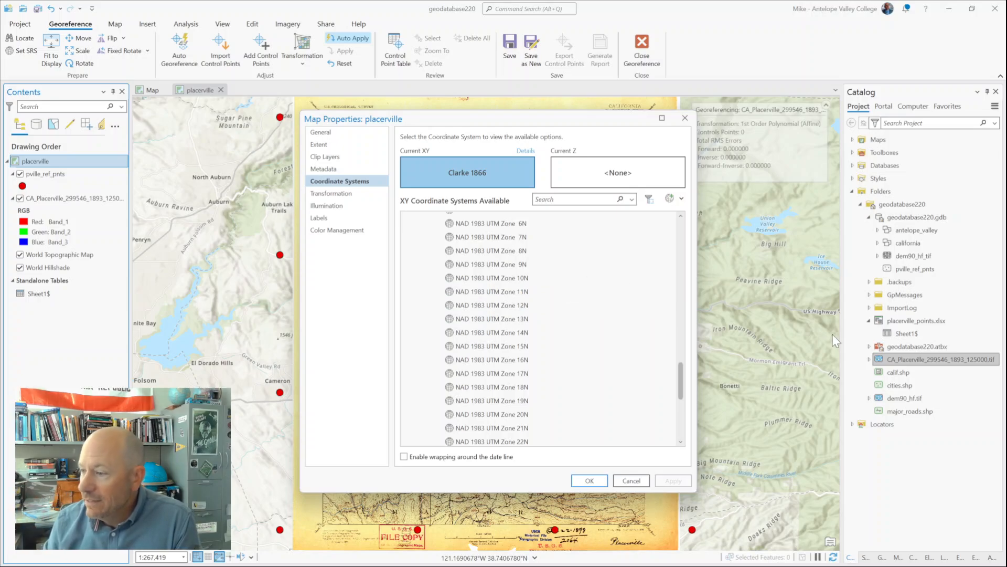
{"action": "left_click", "coordinate": [505, 280]}
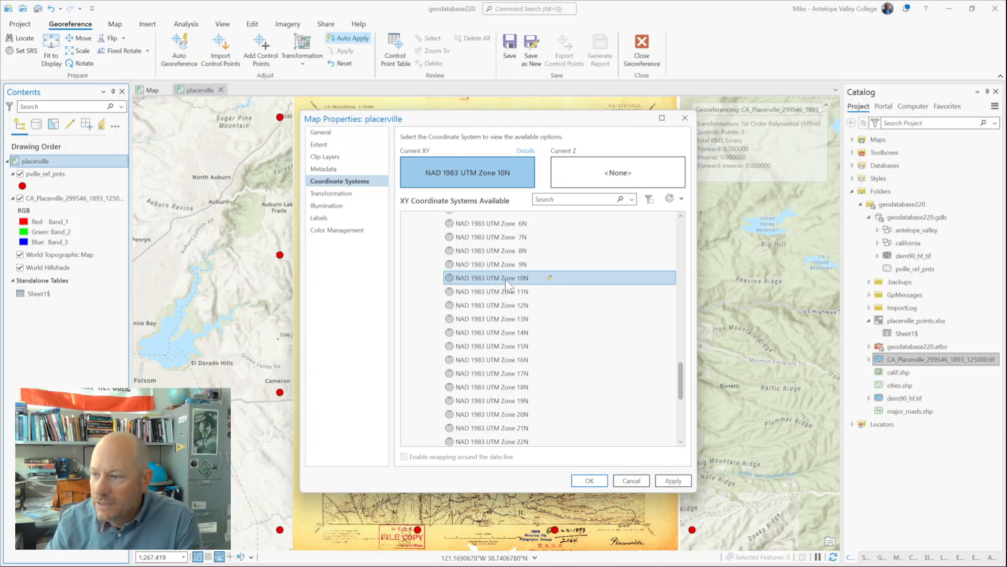
{"action": "left_click", "coordinate": [671, 481]}
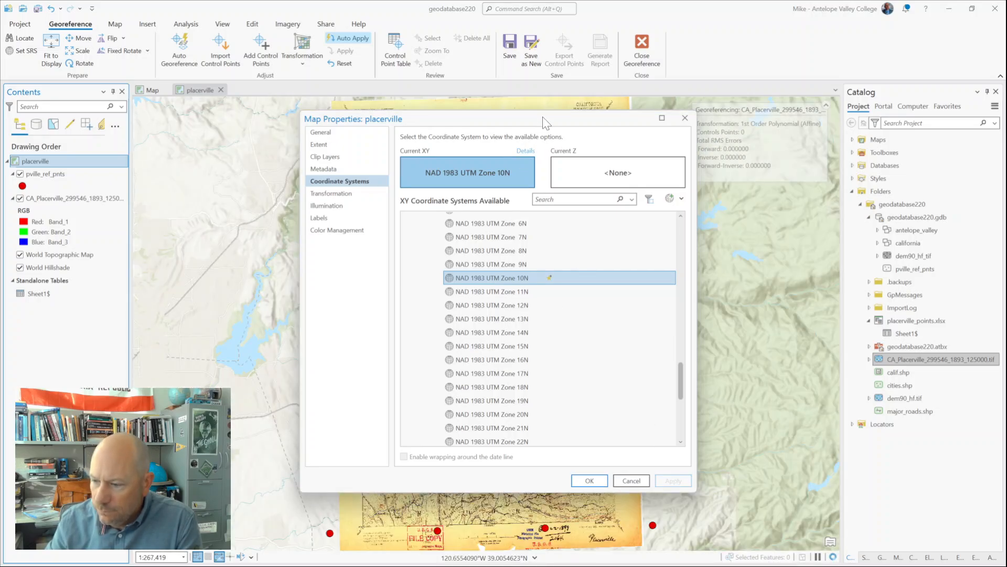
{"action": "left_click_drag", "start_coordinate": [542, 120], "coordinate": [900, 141]}
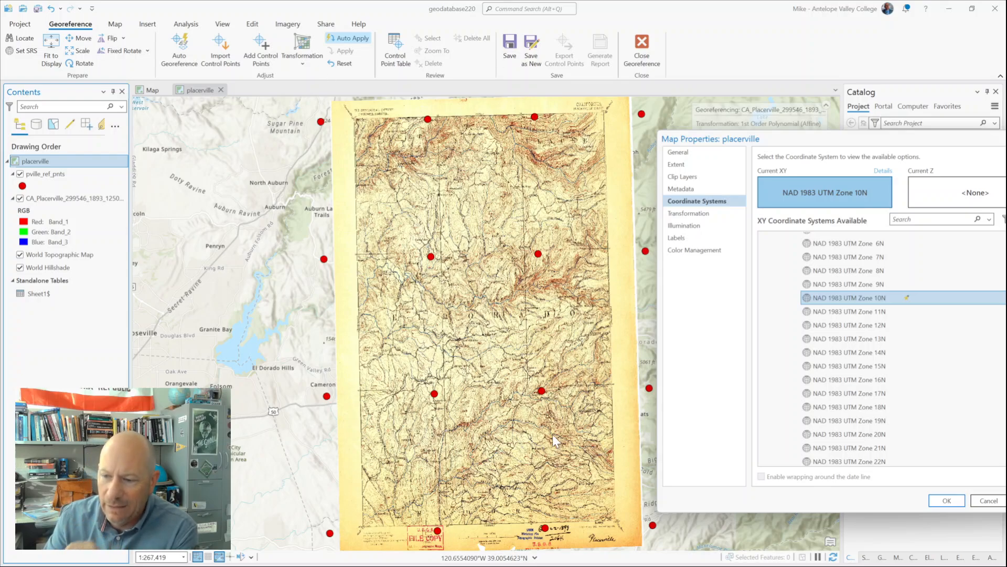
{"action": "left_click_drag", "start_coordinate": [818, 137], "coordinate": [564, 140]}
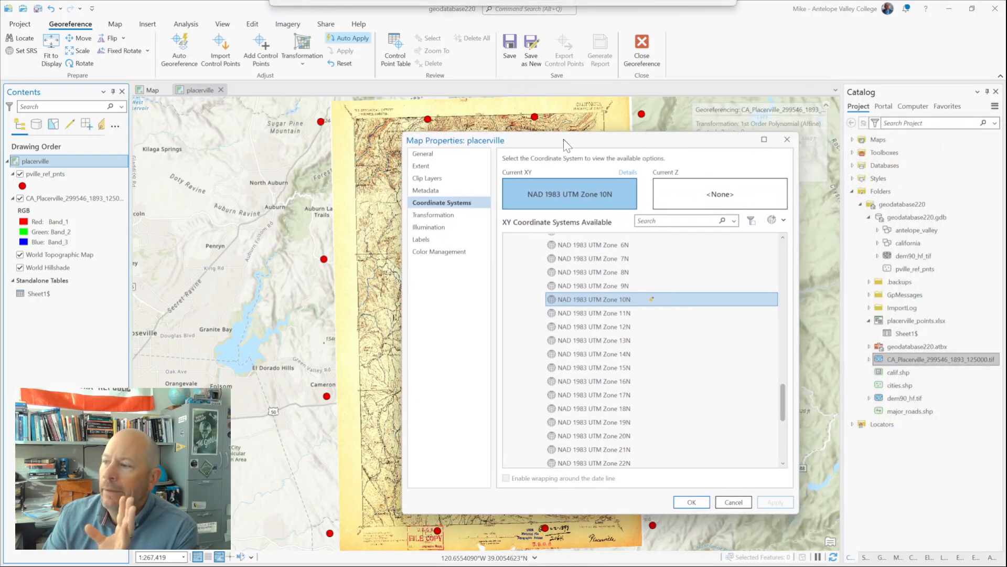
{"action": "left_click", "coordinate": [691, 504]}
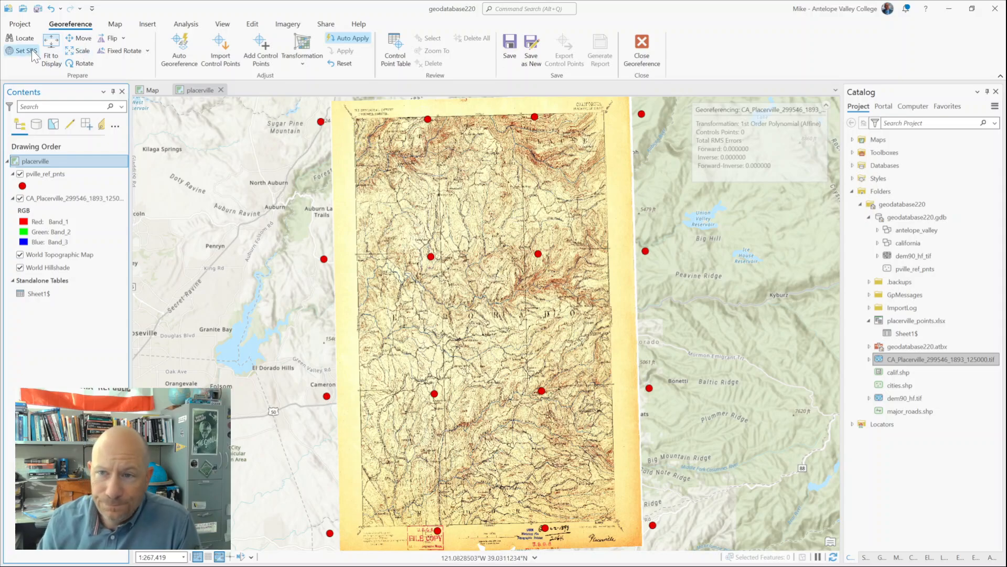
Step: Try to refit the CA_Placerville scanned raster to the current display and refresh the map
{"action": "left_click", "coordinate": [49, 54]}
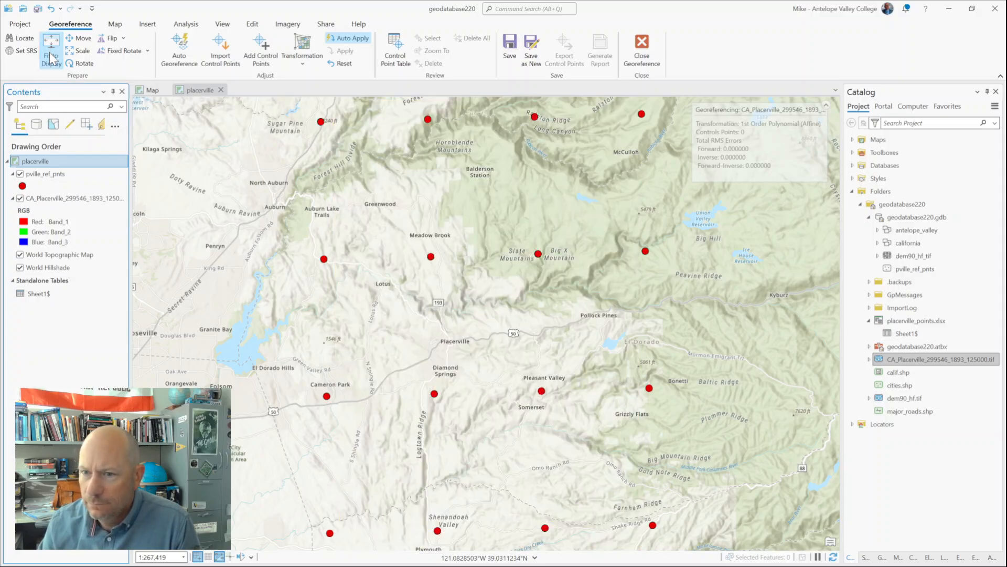
{"action": "left_click", "coordinate": [57, 195]}
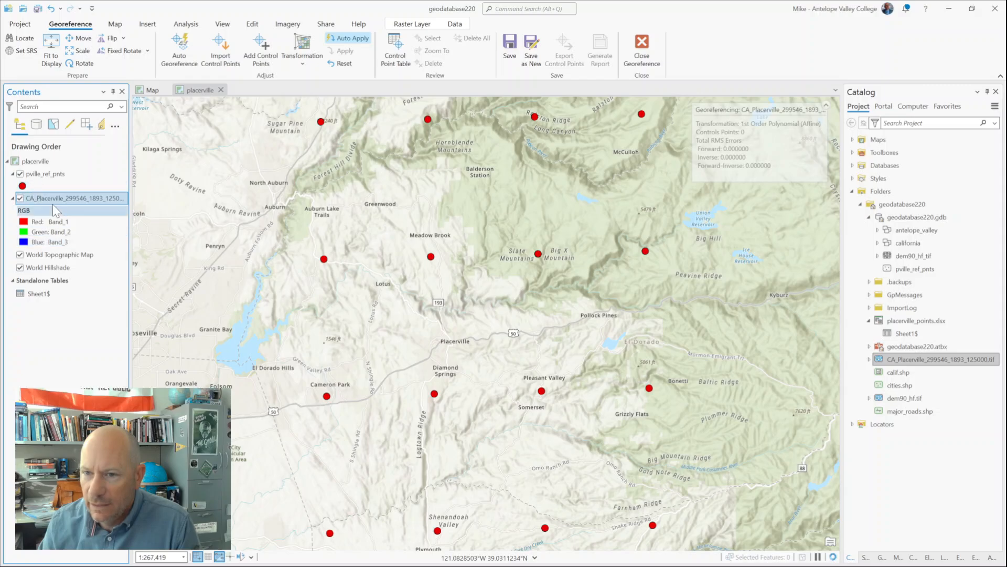
{"action": "left_click", "coordinate": [49, 49]}
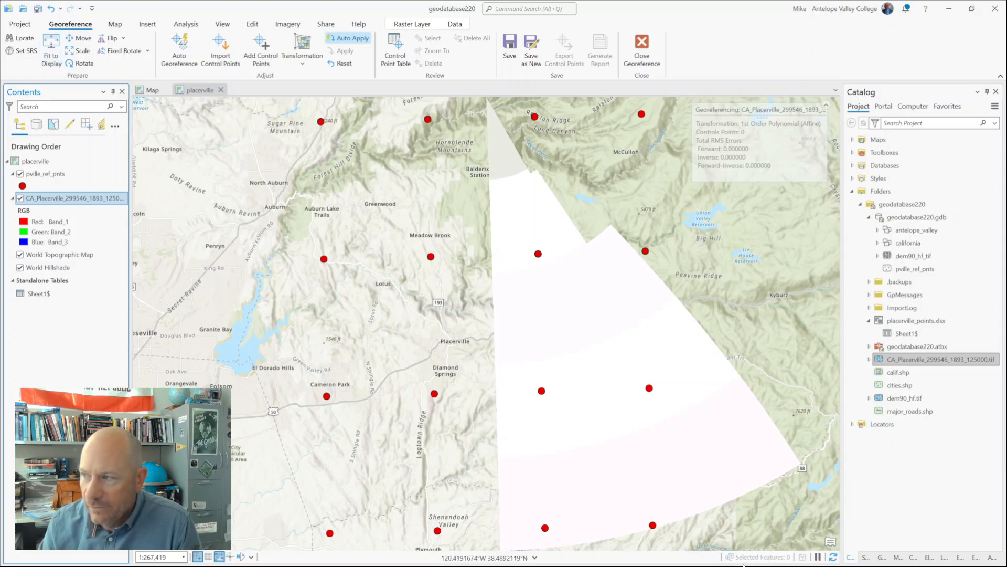
{"action": "left_click", "coordinate": [833, 557]}
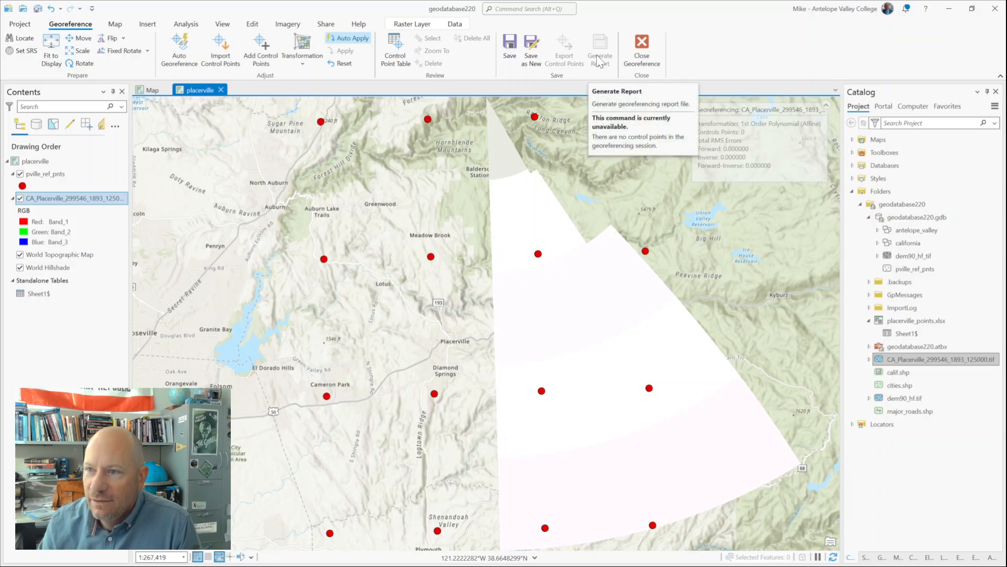
Step: Restart the CA_Placerville raster's georeferencing session, discarding unsaved edits, and fit the raster to the current display
{"action": "left_click", "coordinate": [642, 48]}
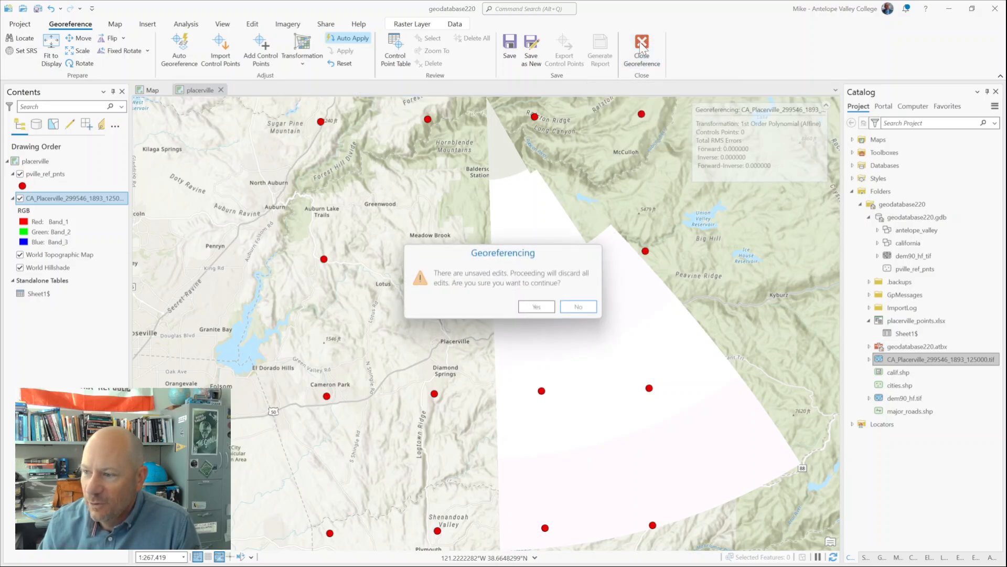
{"action": "left_click", "coordinate": [540, 308]}
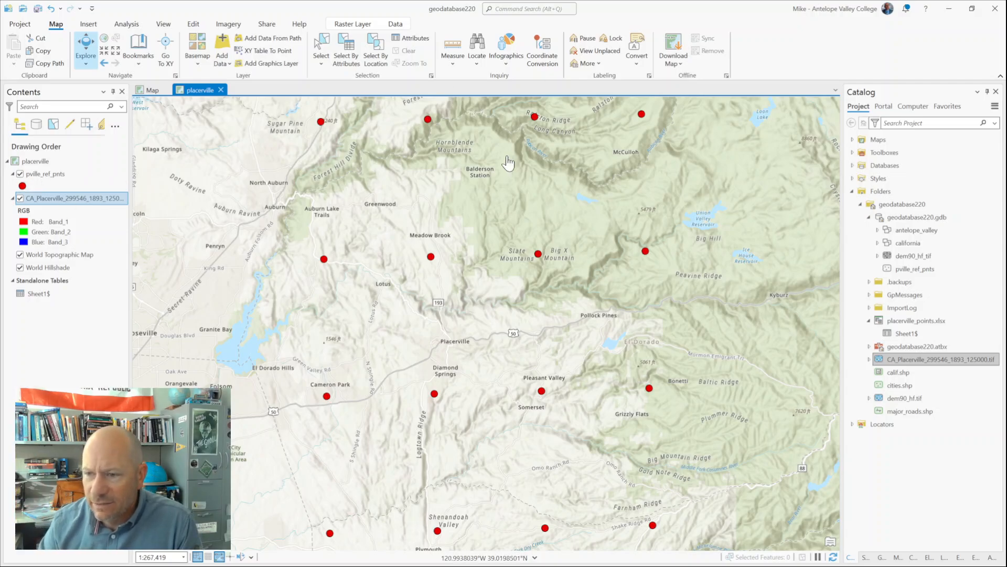
{"action": "left_click", "coordinate": [231, 25]}
{"action": "left_click", "coordinate": [68, 46]}
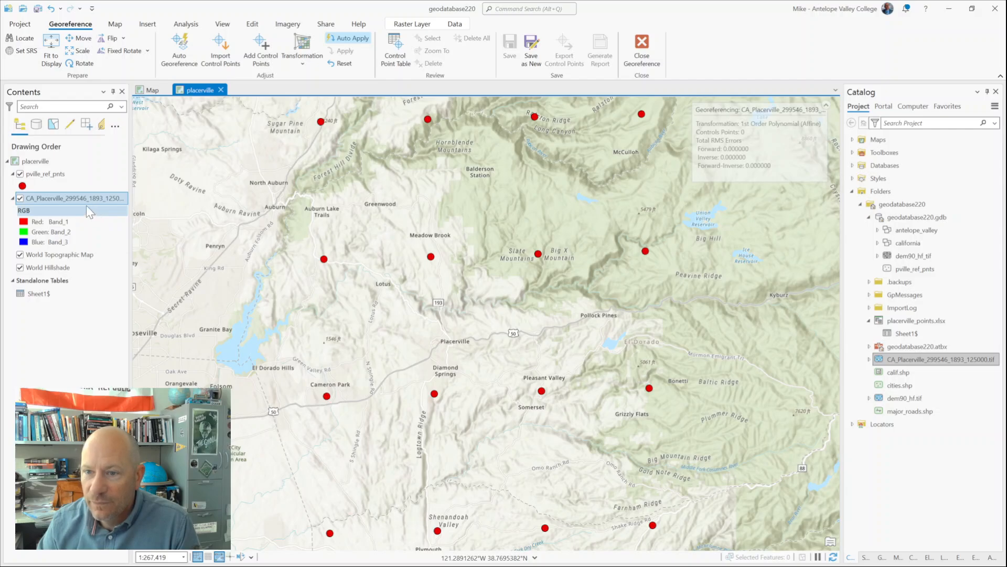
{"action": "left_click", "coordinate": [52, 59]}
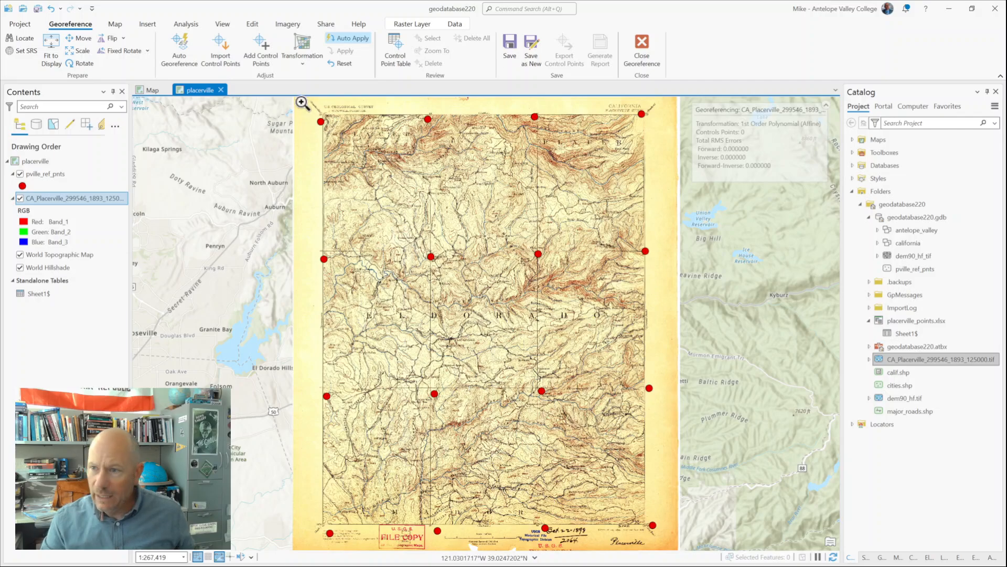
Step: Inspect the latitude and longitude attributes of the pville_ref_pnts point nearest the scanned map's northwest corner
{"action": "left_click_drag", "start_coordinate": [302, 103], "coordinate": [350, 145]}
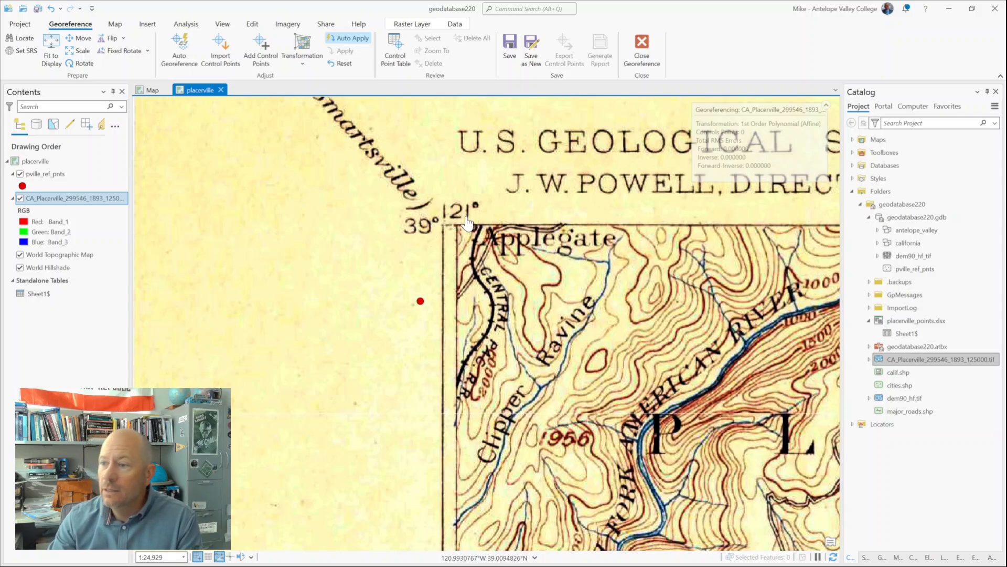
{"action": "left_click", "coordinate": [421, 301]}
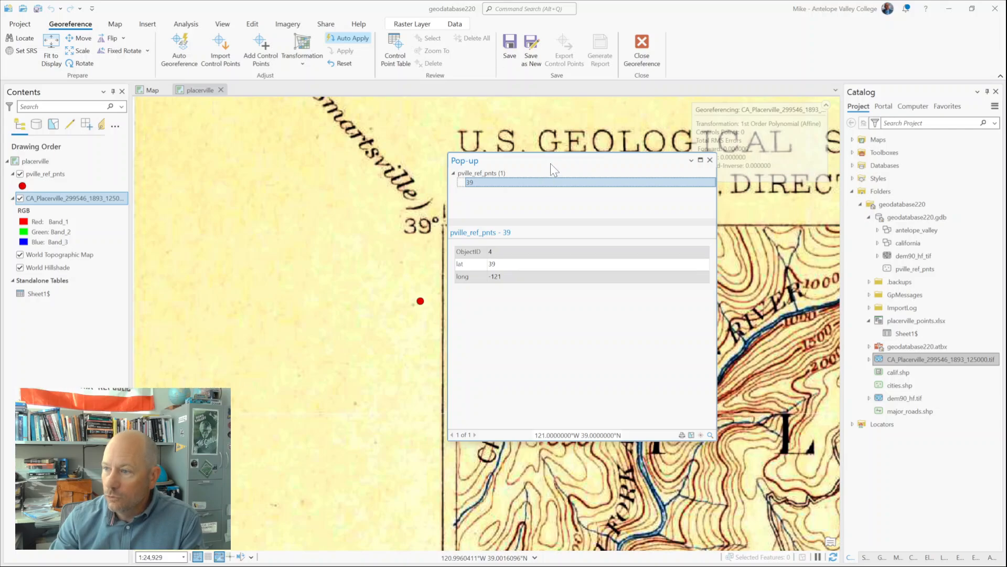
{"action": "left_click_drag", "start_coordinate": [549, 162], "coordinate": [643, 162]}
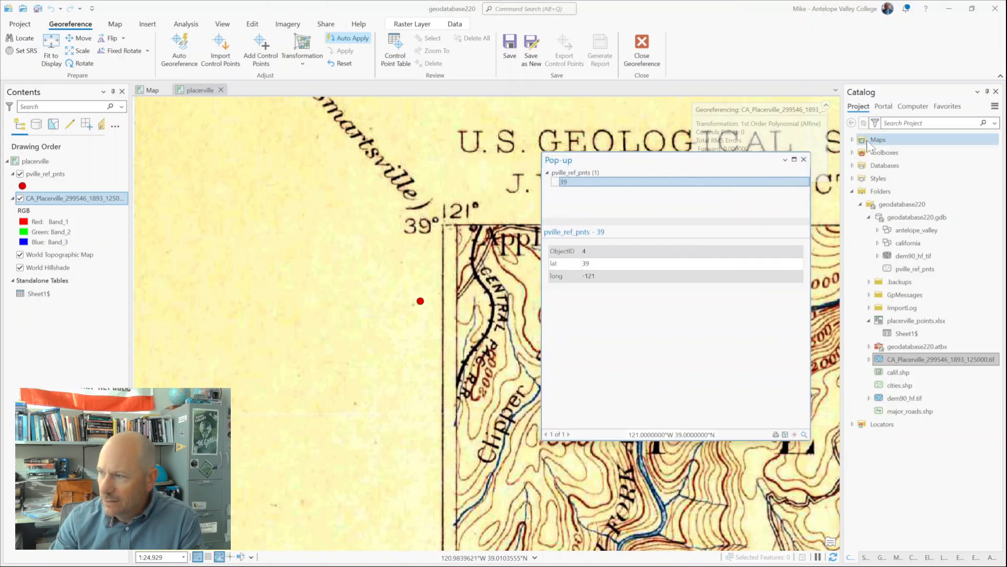
{"action": "left_click", "coordinate": [804, 160]}
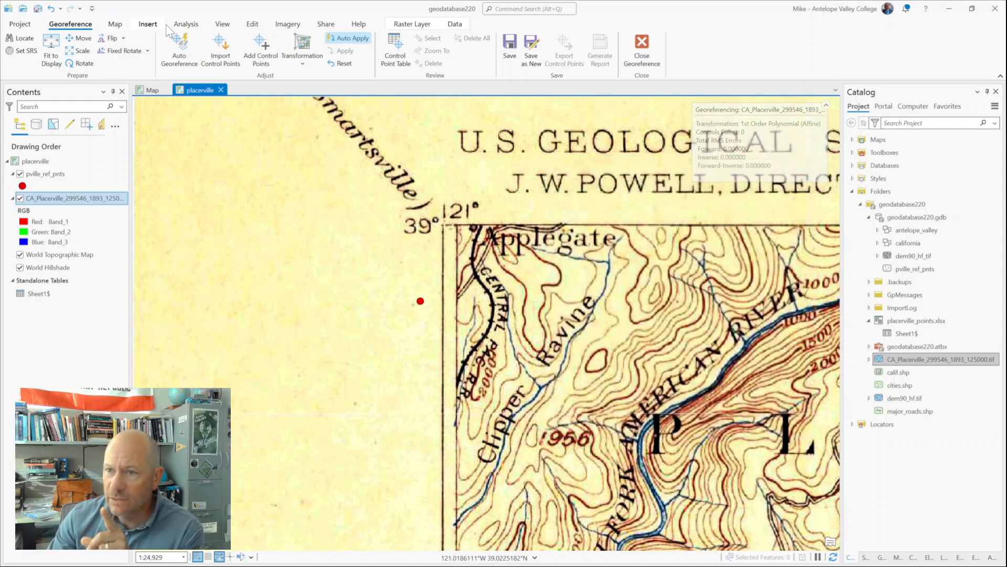
Step: Add a control point from the scanned map's 39°, 121° northwest corner to the matching pville_ref_pnts reference point
{"action": "left_click", "coordinate": [257, 51]}
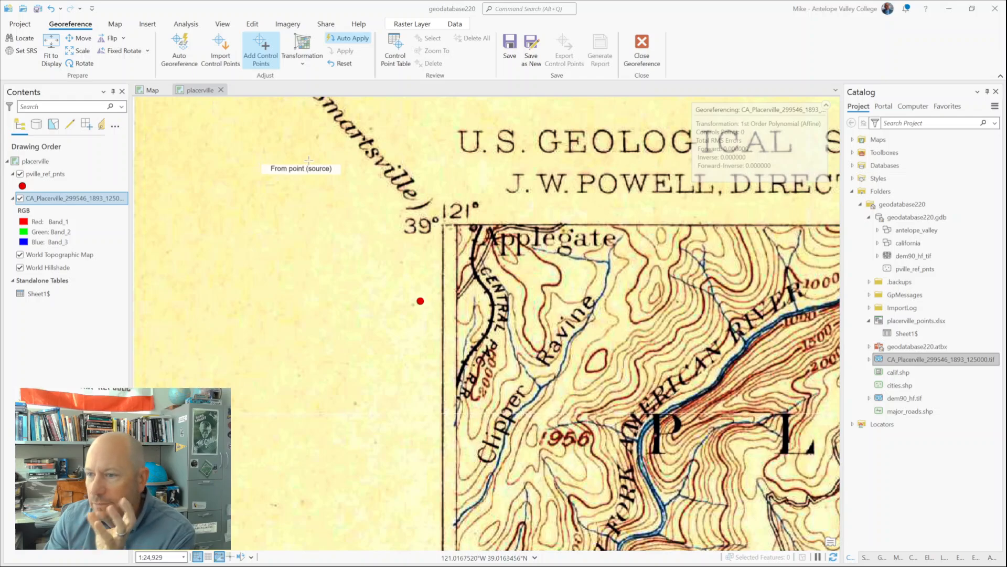
{"action": "left_click", "coordinate": [458, 225]}
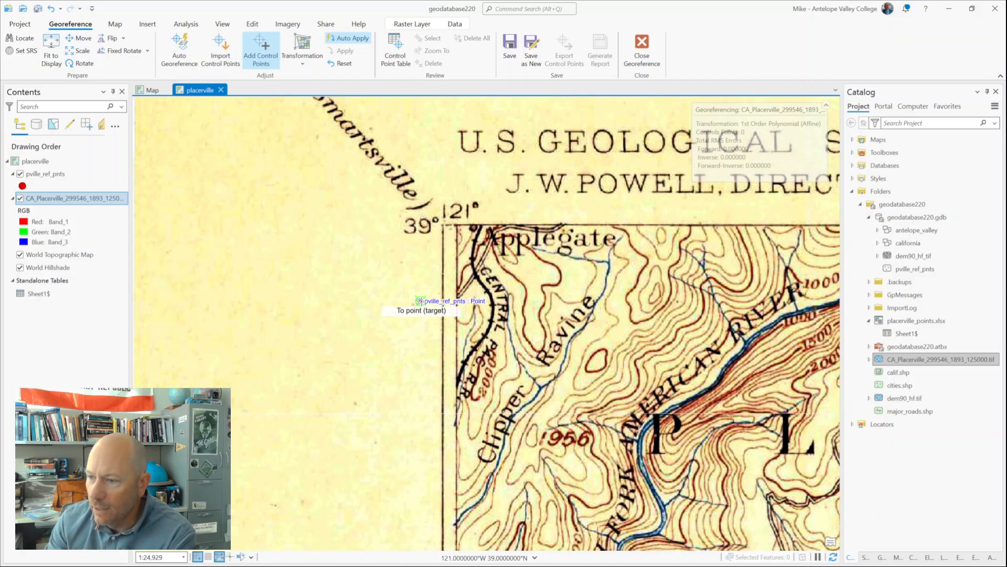
{"action": "left_click", "coordinate": [420, 301]}
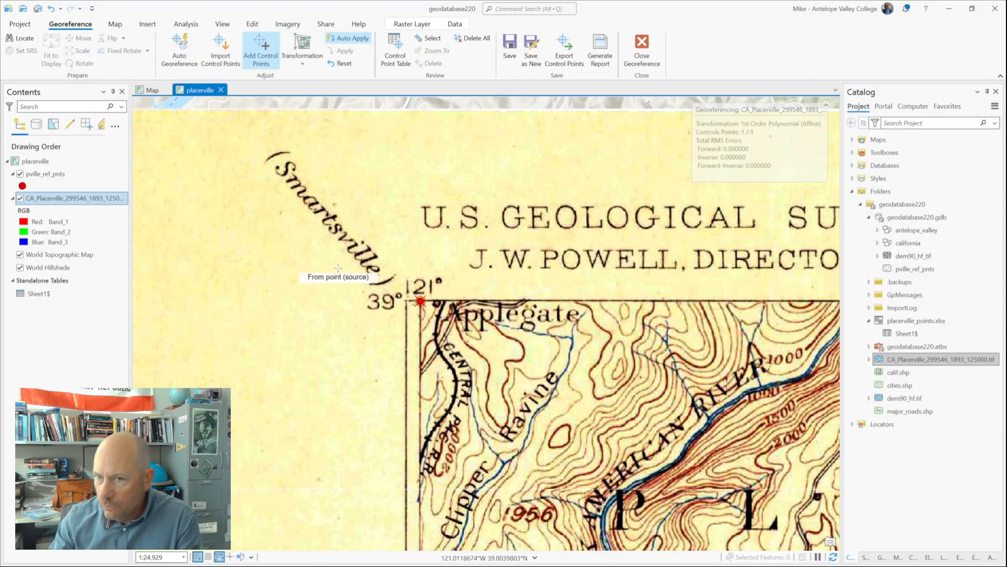
Step: Add a control point from the scanned map's 50' longitude intersection on its north edge to the matching pville_ref_pnts reference point
{"action": "scroll", "coordinate": [525, 352], "scroll_direction": "down", "scroll_amount": 3}
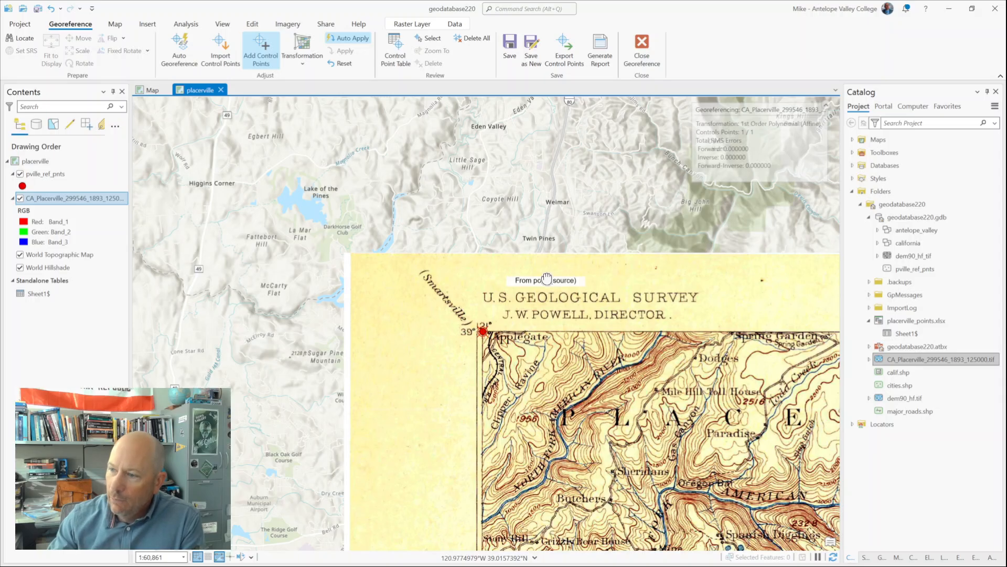
{"action": "left_click_drag", "start_coordinate": [546, 278], "coordinate": [241, 241]}
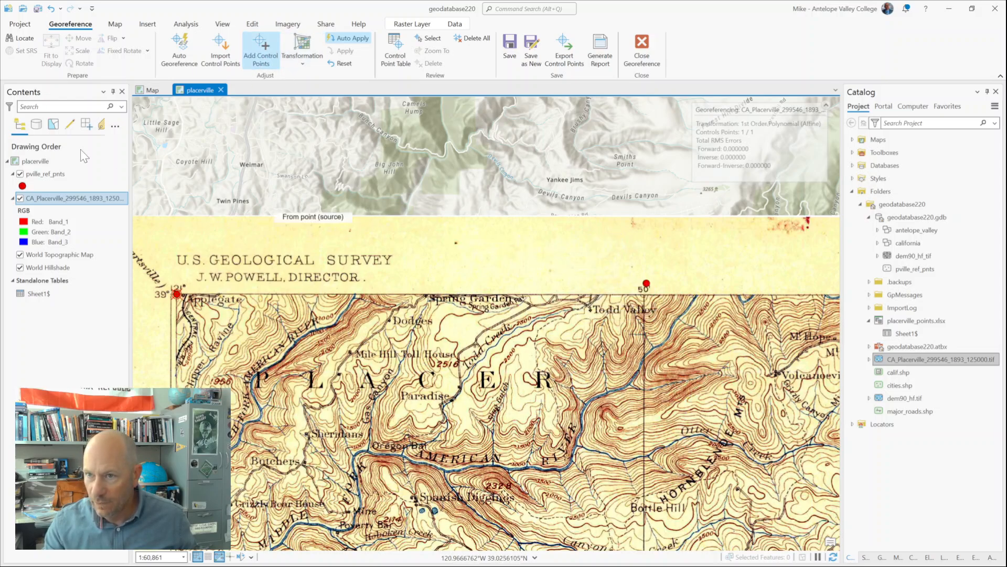
{"action": "scroll", "coordinate": [612, 290], "scroll_direction": "up", "scroll_amount": 4}
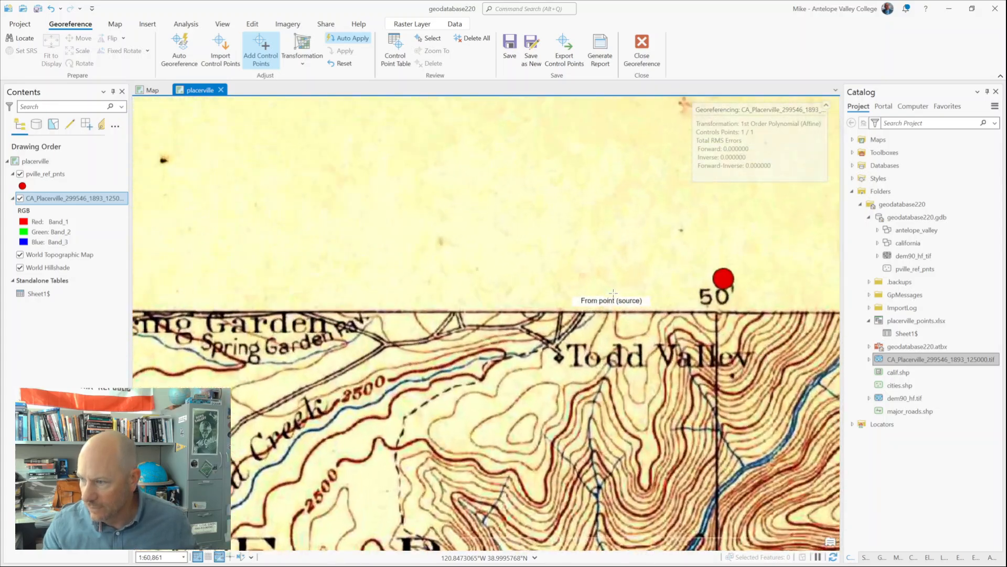
{"action": "left_click_drag", "start_coordinate": [669, 247], "coordinate": [373, 247]}
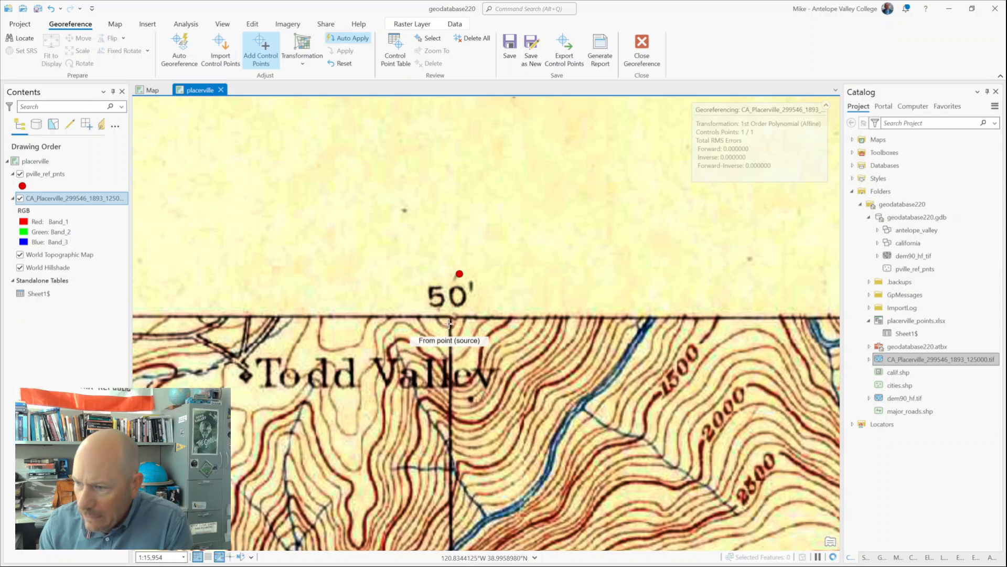
{"action": "scroll", "coordinate": [482, 333], "scroll_direction": "up", "scroll_amount": 2}
{"action": "scroll", "coordinate": [483, 334], "scroll_direction": "up", "scroll_amount": 4}
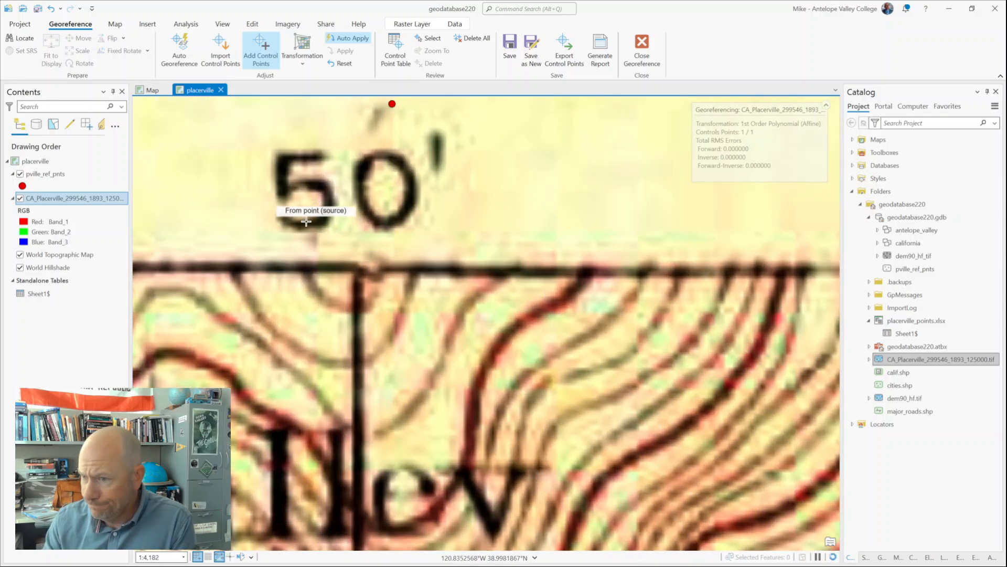
{"action": "left_click_drag", "start_coordinate": [295, 243], "coordinate": [398, 374]}
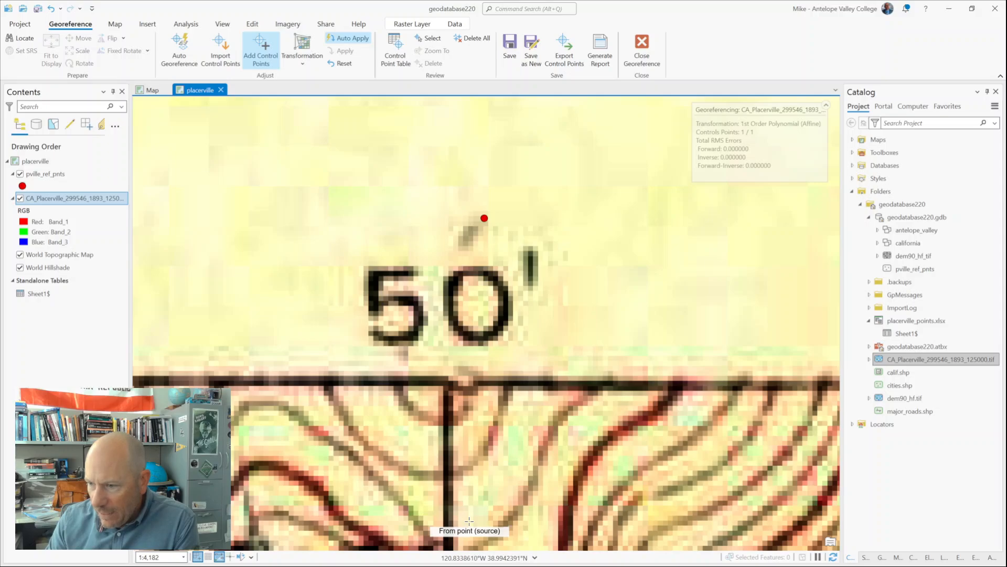
{"action": "left_click", "coordinate": [448, 380]}
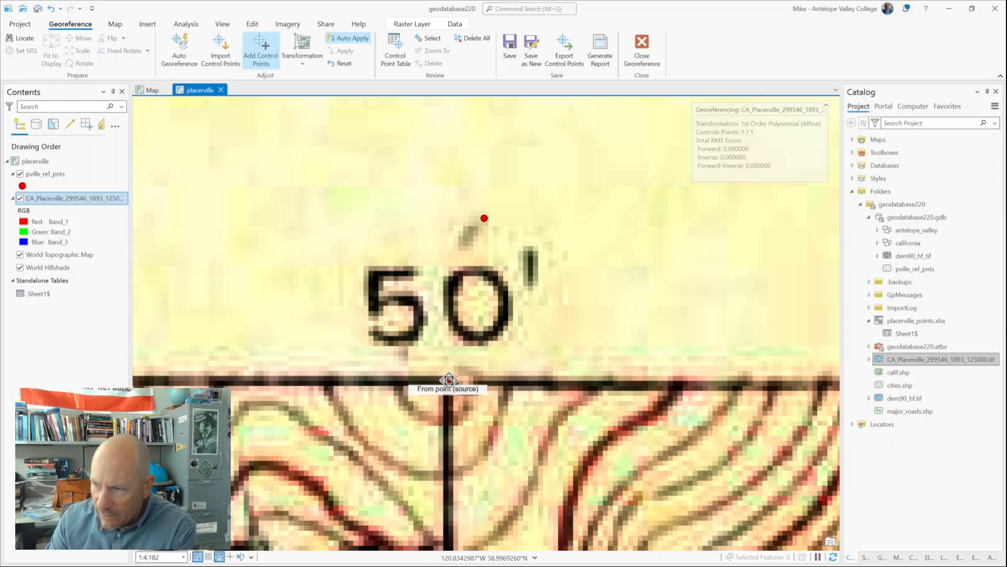
{"action": "left_click", "coordinate": [484, 218]}
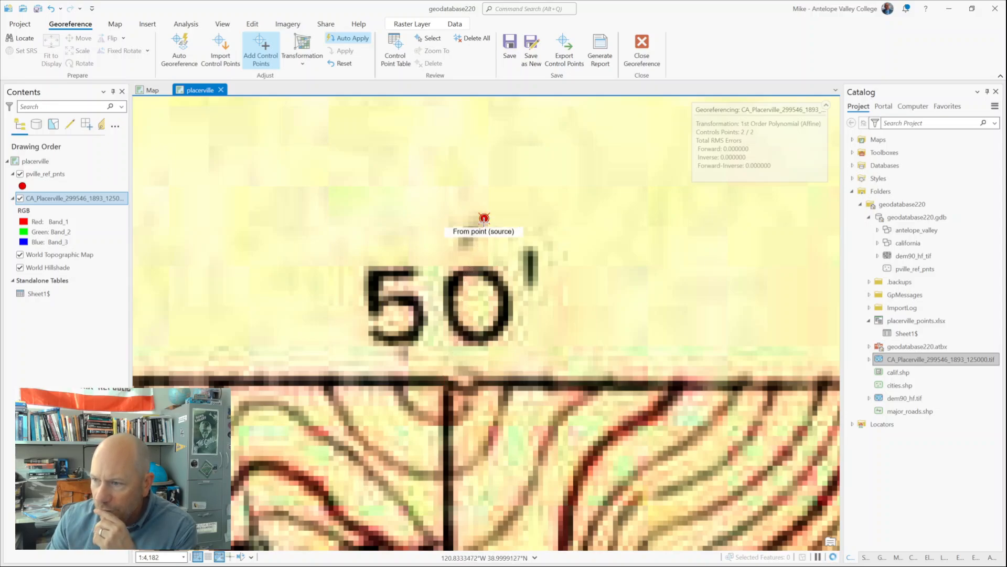
Step: Add a control point from the 40' longitude intersection on the scanned map's north edge to its matching pville_ref_pnts reference point
{"action": "scroll", "coordinate": [484, 219], "scroll_direction": "down", "scroll_amount": 6}
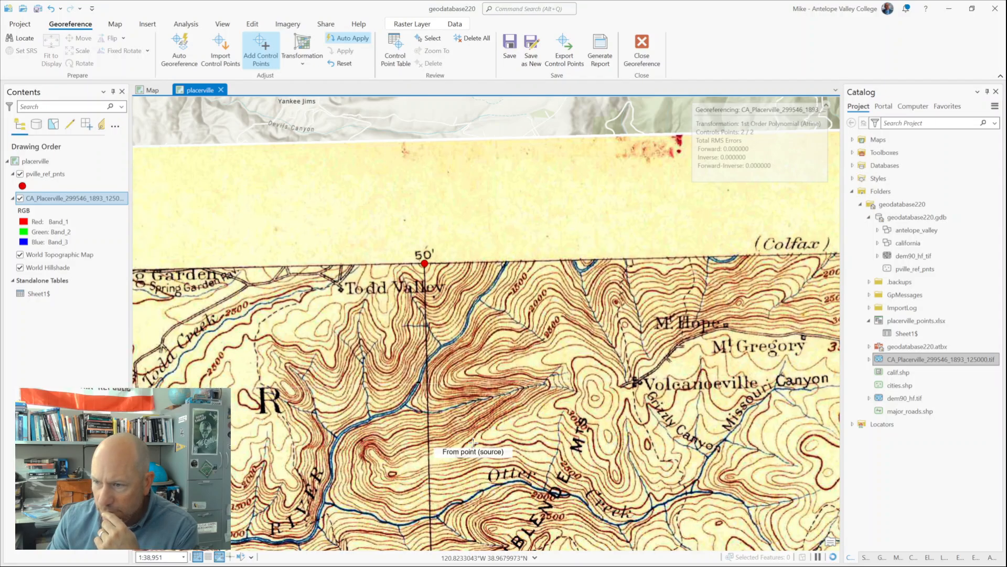
{"action": "scroll", "coordinate": [473, 442], "scroll_direction": "down", "scroll_amount": 4}
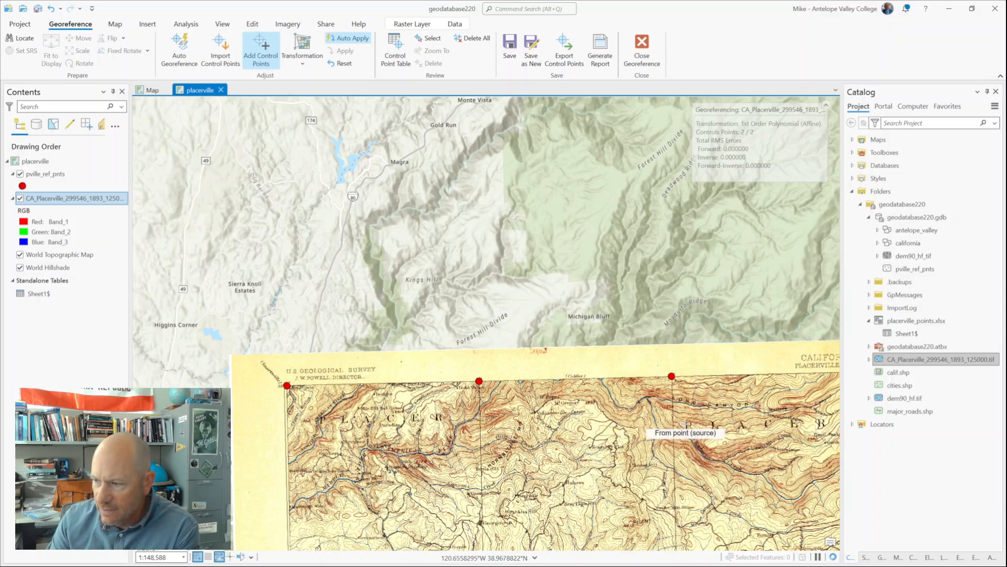
{"action": "left_click_drag", "start_coordinate": [685, 425], "coordinate": [432, 420]}
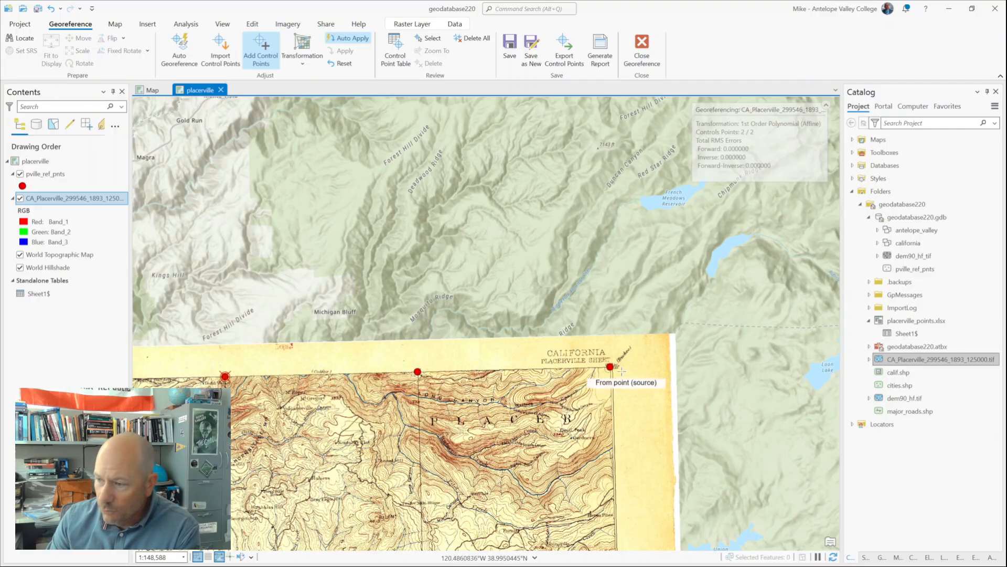
{"action": "scroll", "coordinate": [461, 405], "scroll_direction": "up", "scroll_amount": 4}
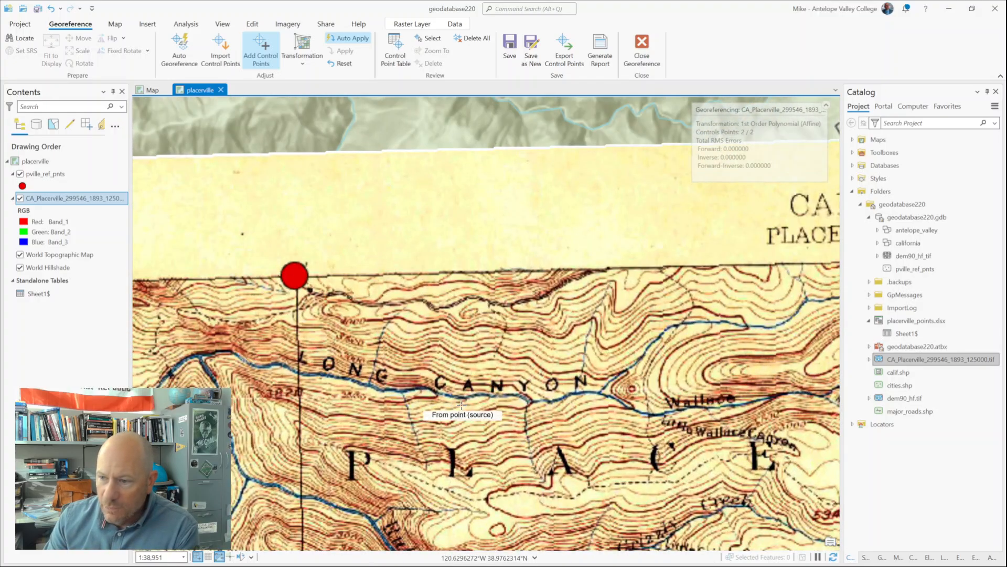
{"action": "scroll", "coordinate": [300, 285], "scroll_direction": "up", "scroll_amount": 2}
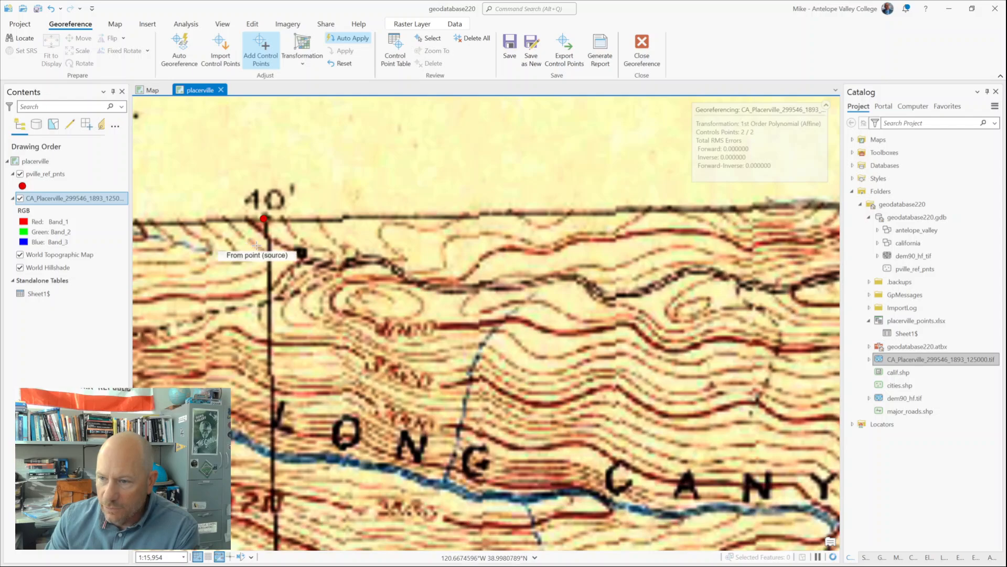
{"action": "scroll", "coordinate": [256, 245], "scroll_direction": "up", "scroll_amount": 3}
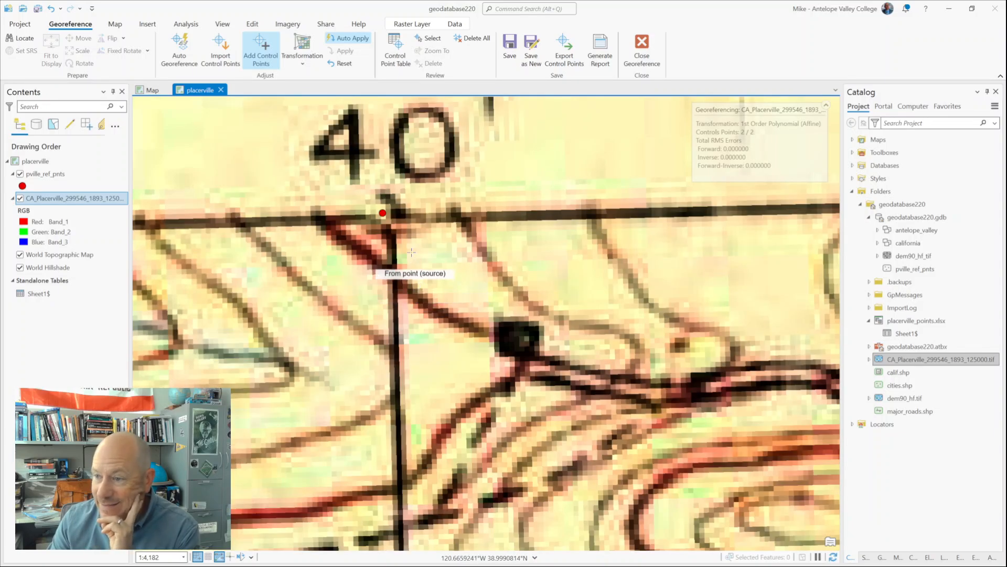
{"action": "left_click", "coordinate": [391, 218]}
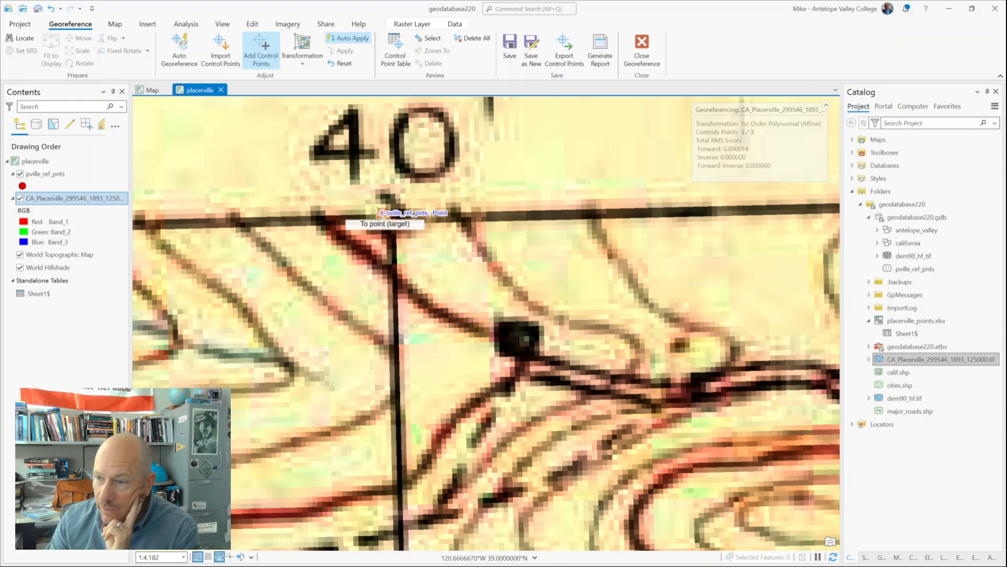
{"action": "left_click", "coordinate": [382, 212]}
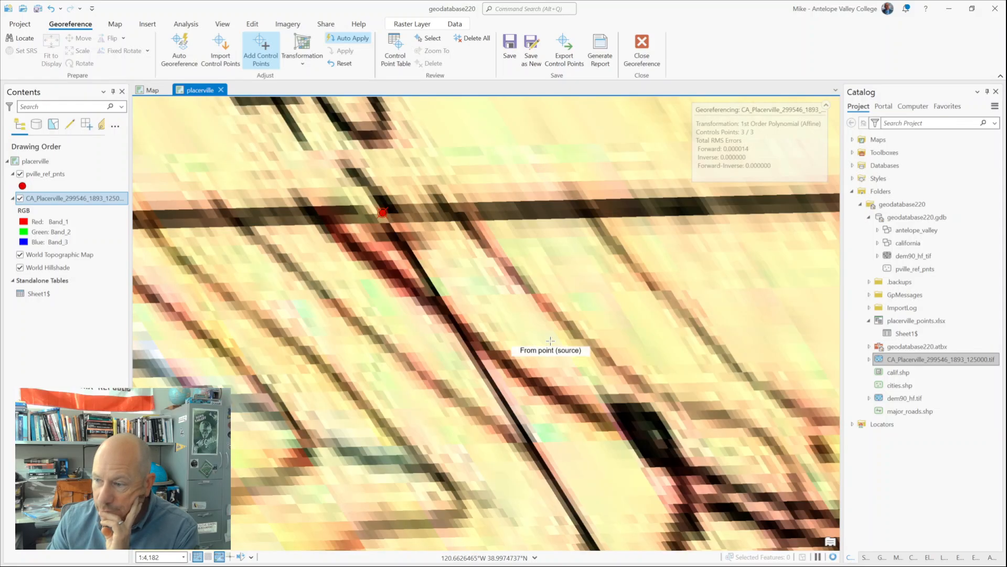
Step: Examine the whole scanned map's fit against the reference points and open the list of available geometric transformations
{"action": "scroll", "coordinate": [550, 340], "scroll_direction": "down", "scroll_amount": 5}
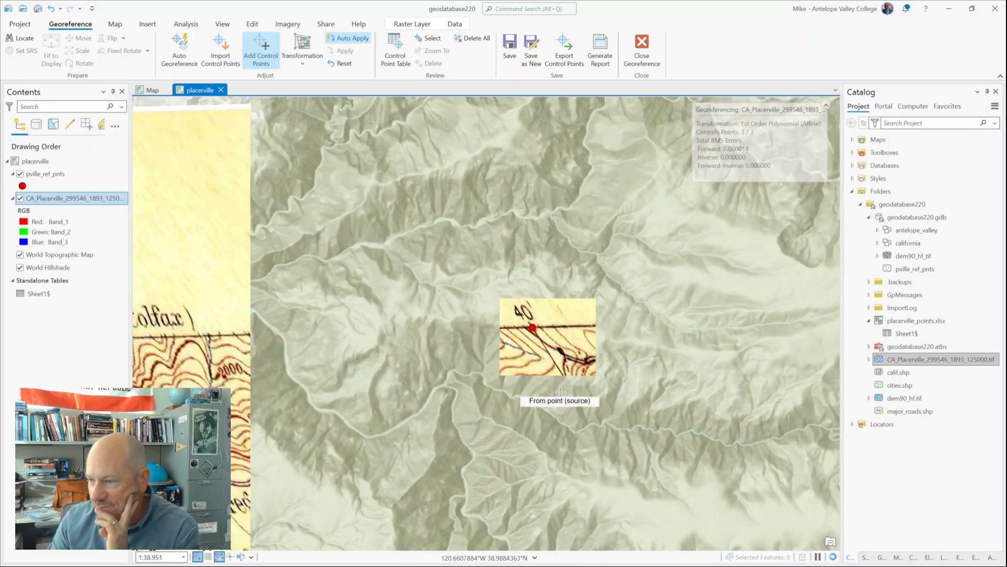
{"action": "scroll", "coordinate": [560, 392], "scroll_direction": "down", "scroll_amount": 4}
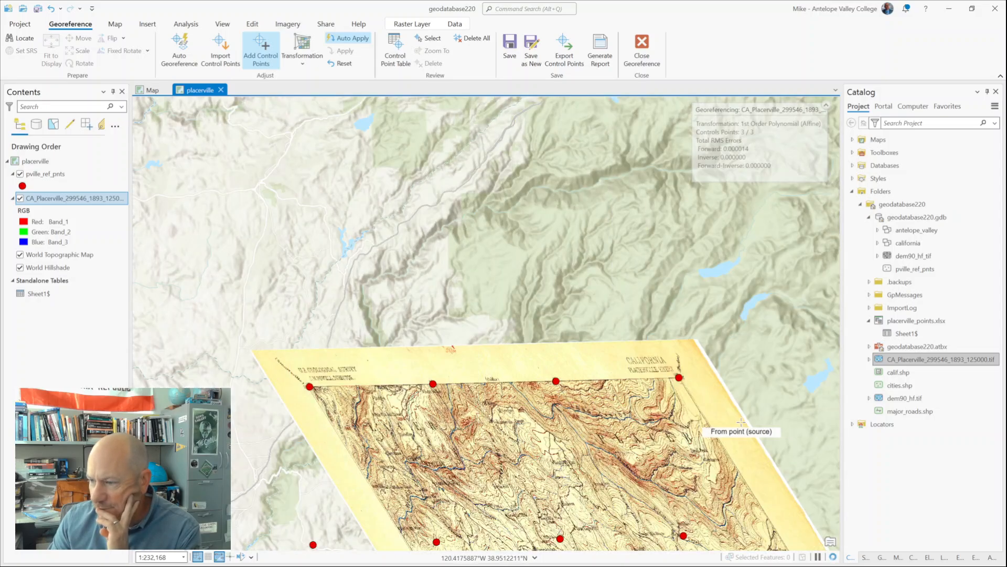
{"action": "left_click_drag", "start_coordinate": [741, 422], "coordinate": [622, 220]}
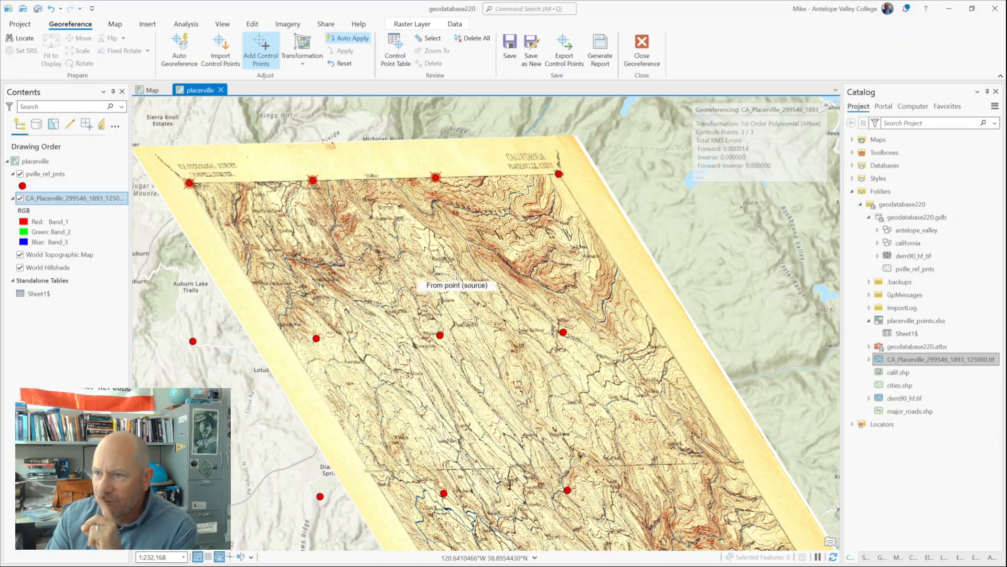
{"action": "left_click", "coordinate": [307, 64]}
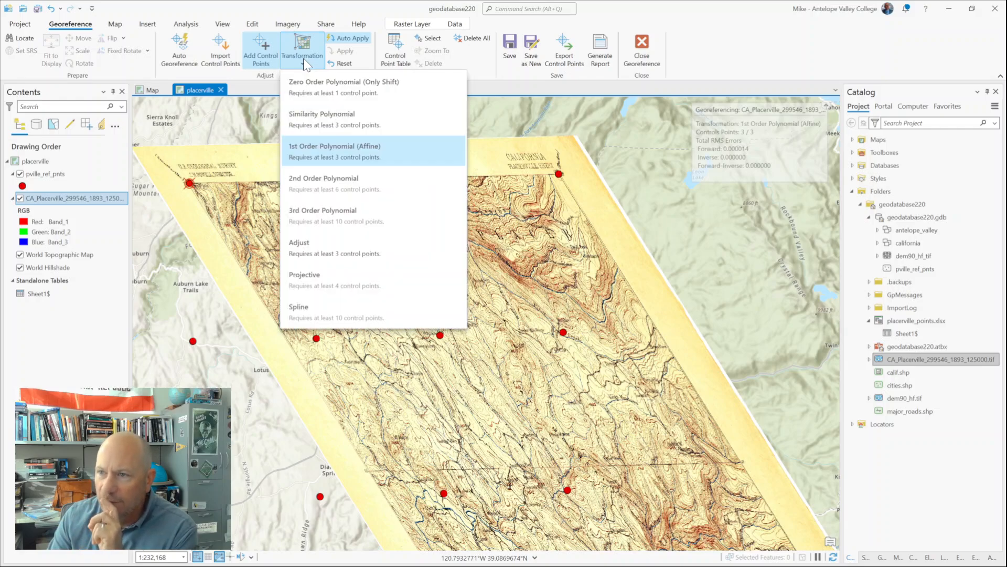
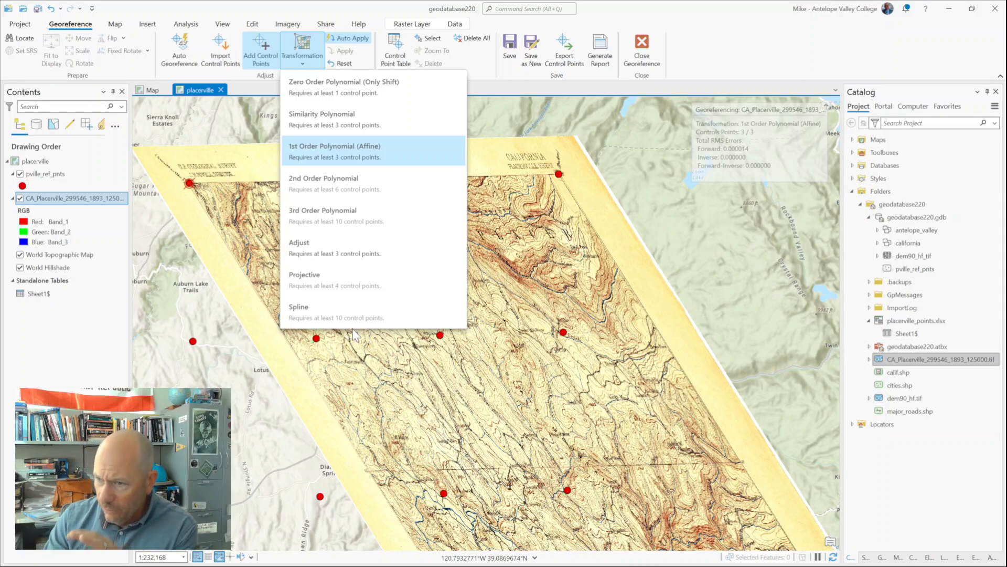
Step: Try the Zero Order Polynomial (Only Shift) transformation on the scanned map and switch back to 1st Order Polynomial (Affine)
{"action": "left_click", "coordinate": [370, 97]}
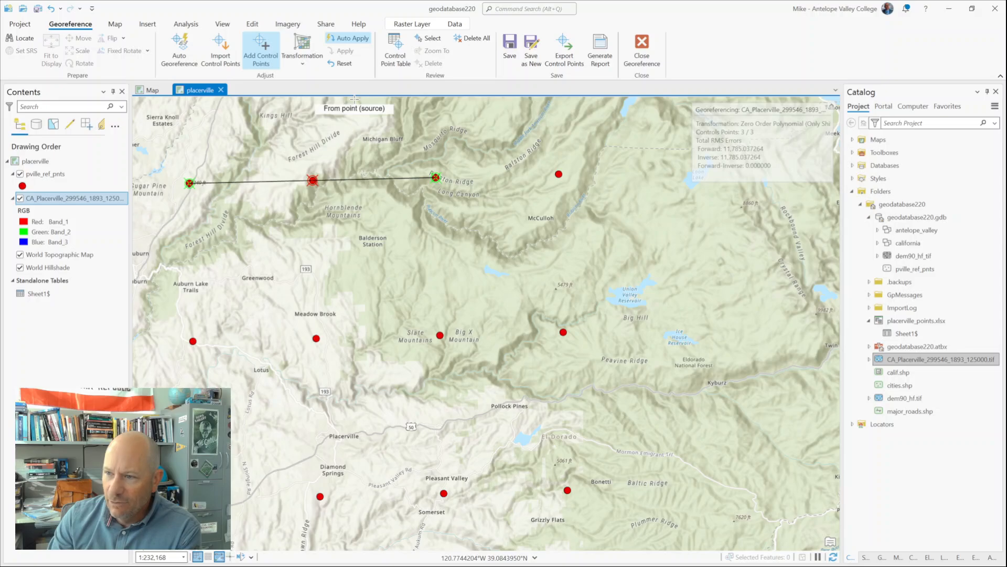
{"action": "left_click", "coordinate": [302, 58]}
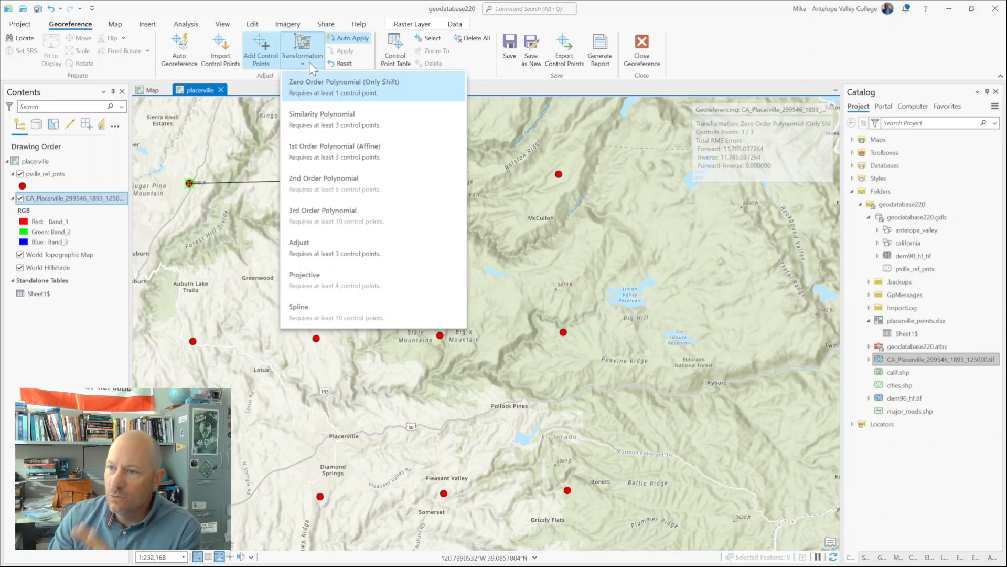
{"action": "left_click", "coordinate": [334, 149]}
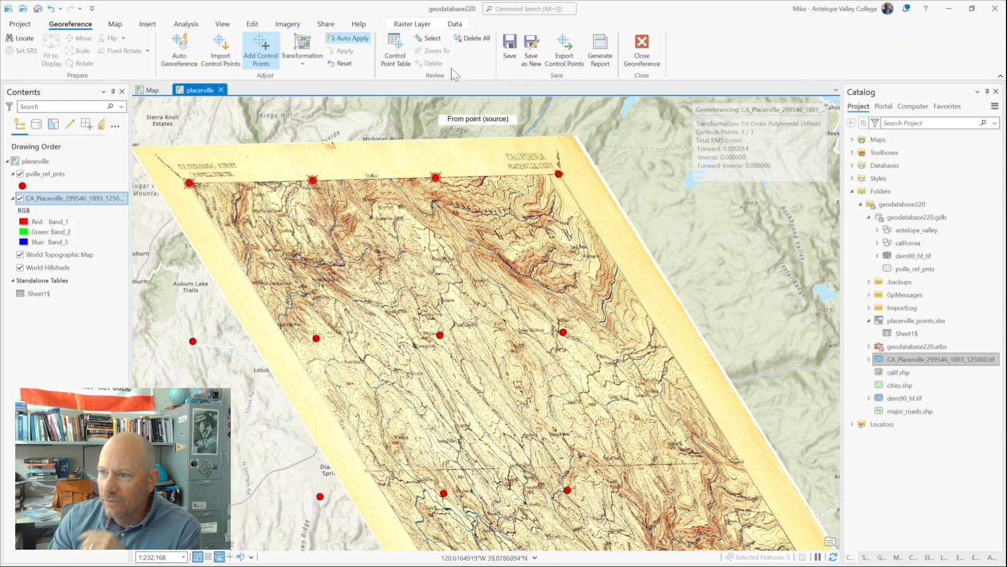
Step: Open the control point table, deactivate the third control point and shrink the table to enlarge the map view
{"action": "left_click", "coordinate": [387, 53]}
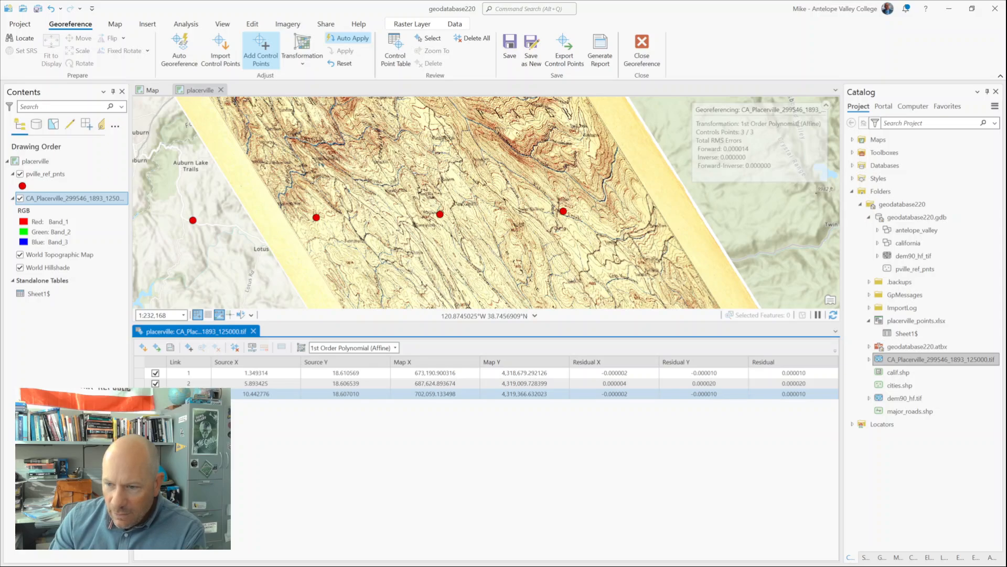
{"action": "left_click", "coordinate": [155, 393]}
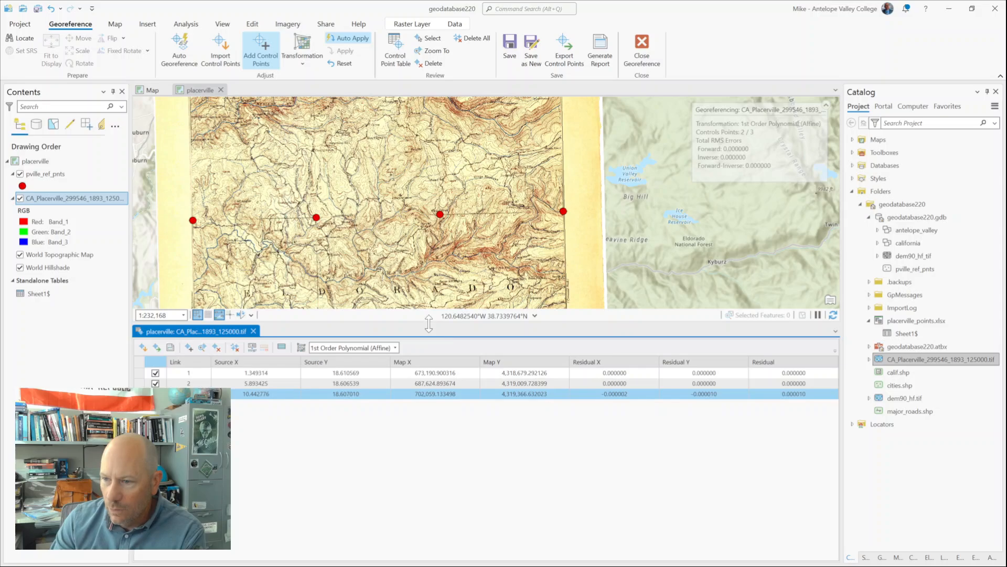
{"action": "left_click_drag", "start_coordinate": [429, 323], "coordinate": [429, 390]}
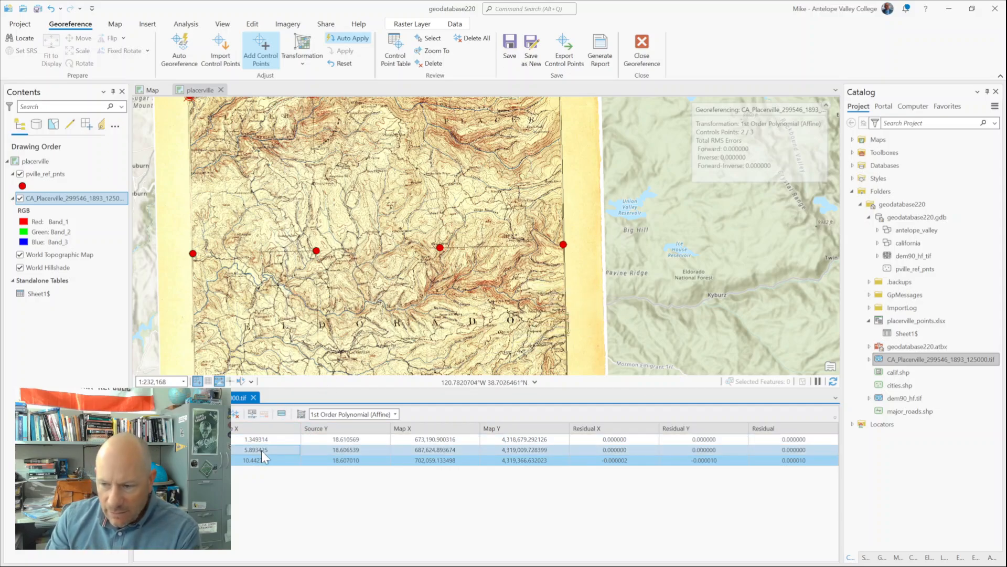
Step: Add a control point from the scanned map's 38°30', 120°30' southeast corner to the matching pville_ref_pnts reference point
{"action": "left_click", "coordinate": [598, 308]}
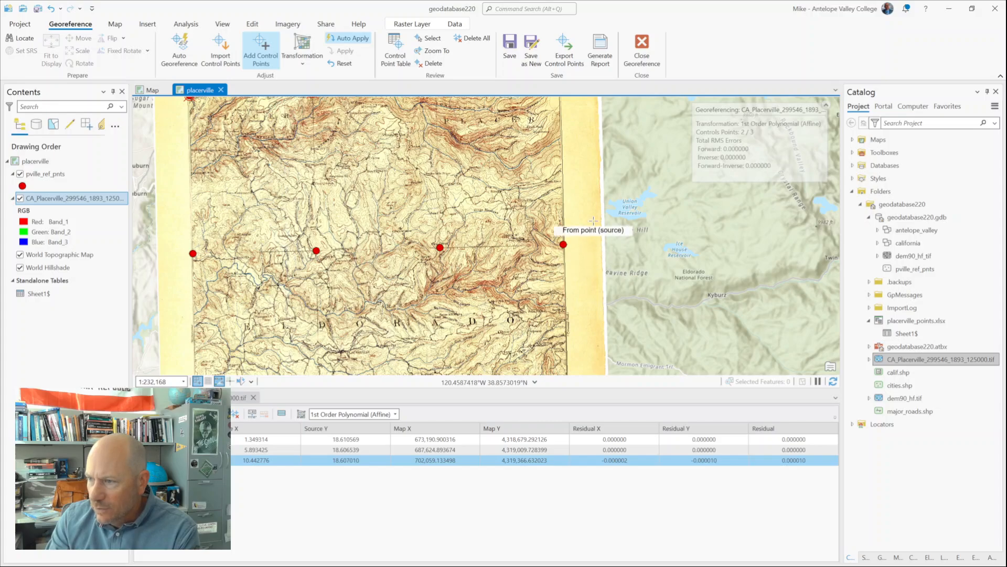
{"action": "scroll", "coordinate": [574, 323], "scroll_direction": "down", "scroll_amount": 3}
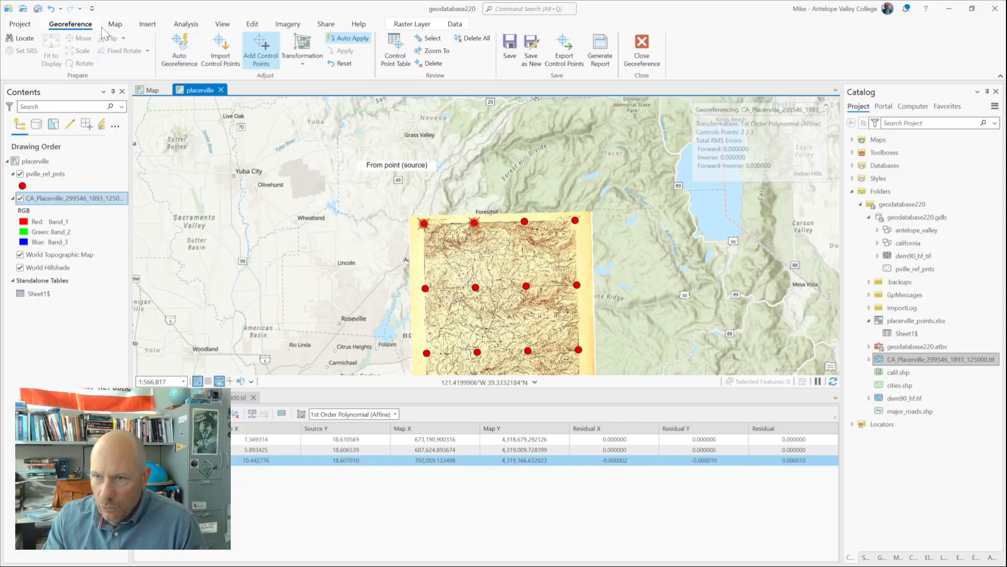
{"action": "left_click", "coordinate": [115, 24]}
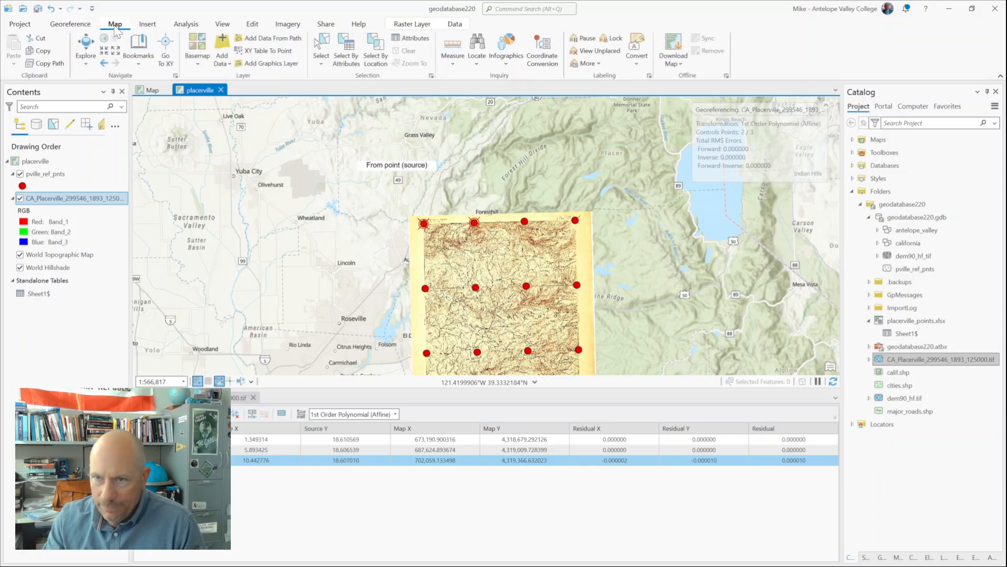
{"action": "left_click", "coordinate": [85, 55]}
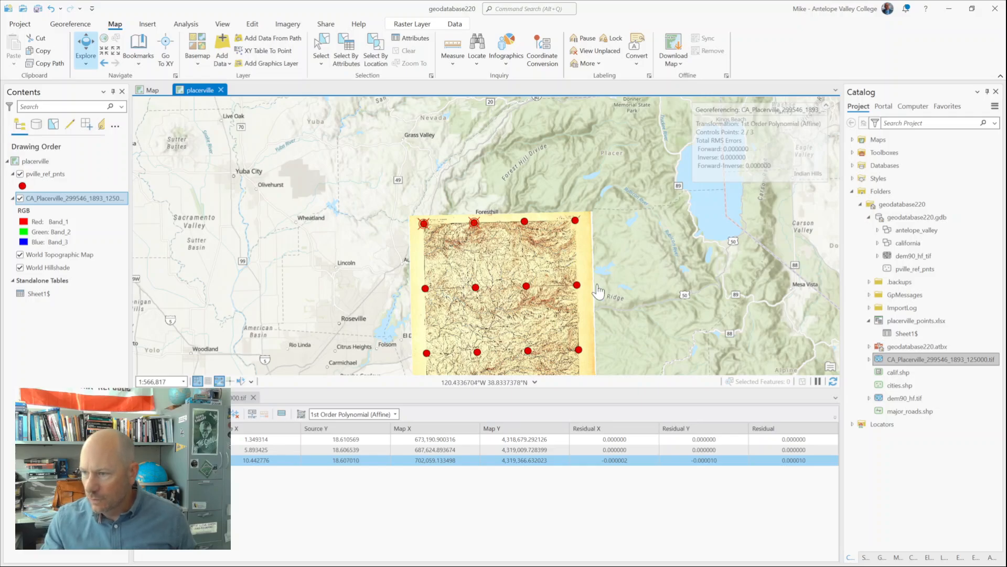
{"action": "left_click_drag", "start_coordinate": [596, 280], "coordinate": [558, 205]}
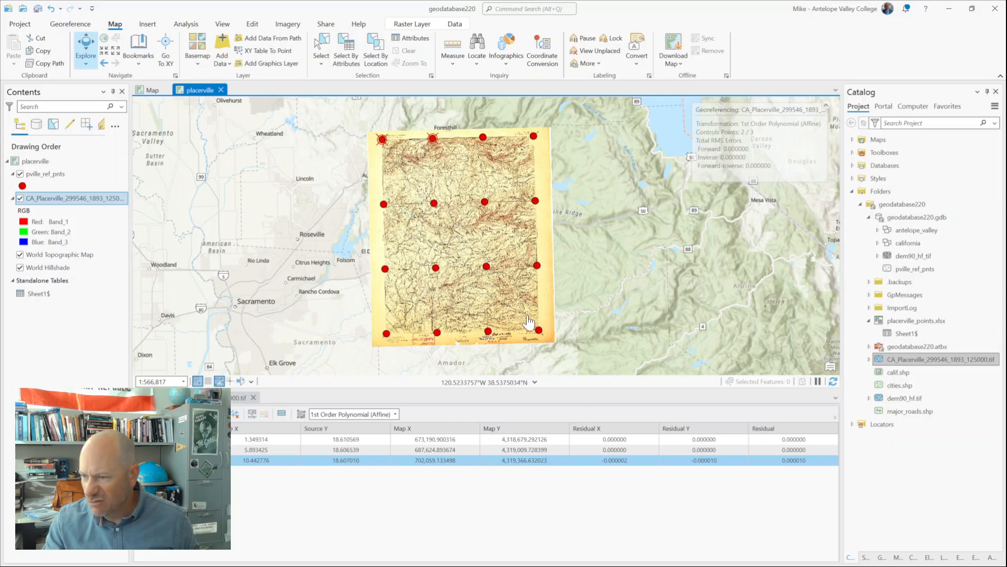
{"action": "left_click_drag", "start_coordinate": [527, 316], "coordinate": [553, 344]}
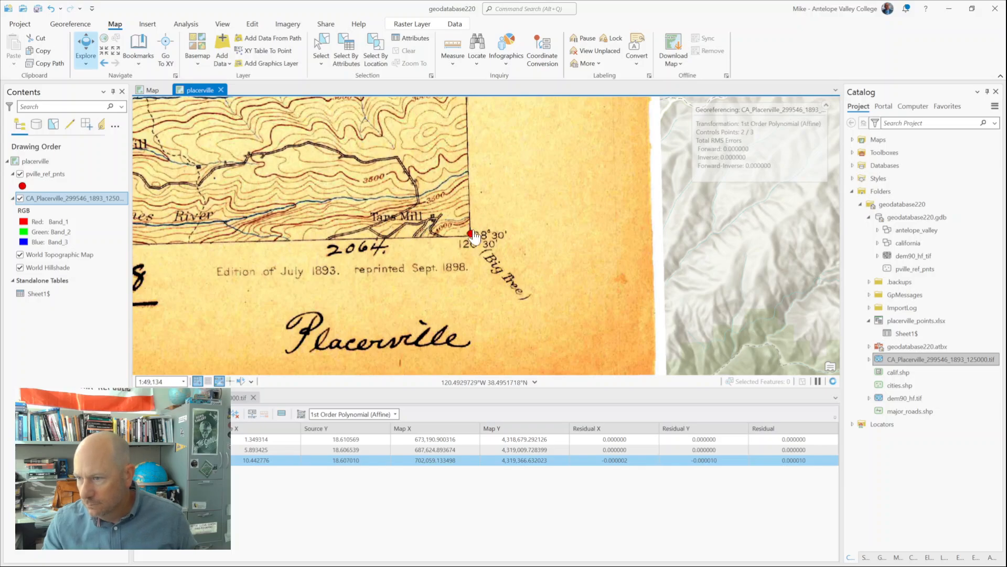
{"action": "left_click_drag", "start_coordinate": [449, 209], "coordinate": [482, 279]}
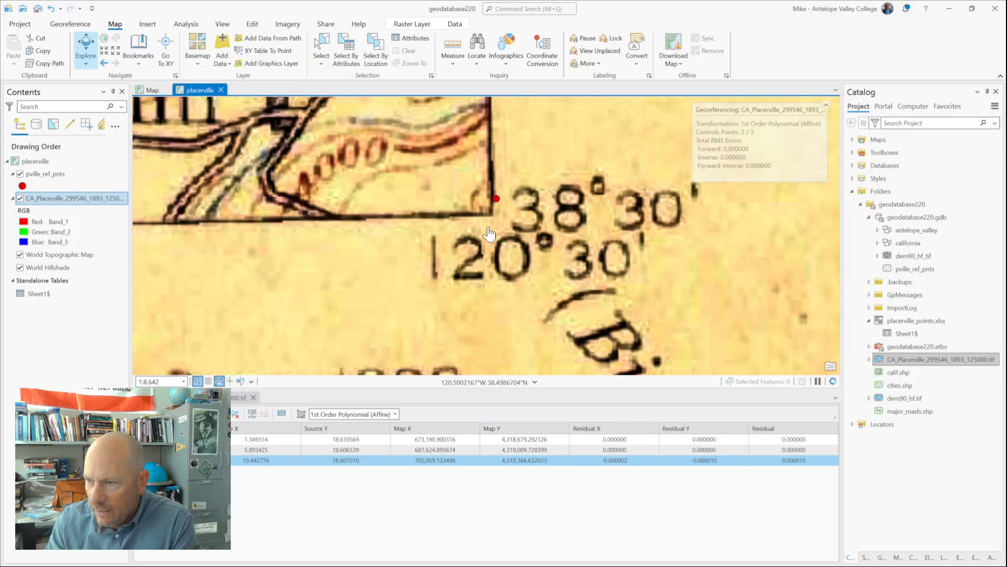
{"action": "scroll", "coordinate": [479, 209], "scroll_direction": "up", "scroll_amount": 3}
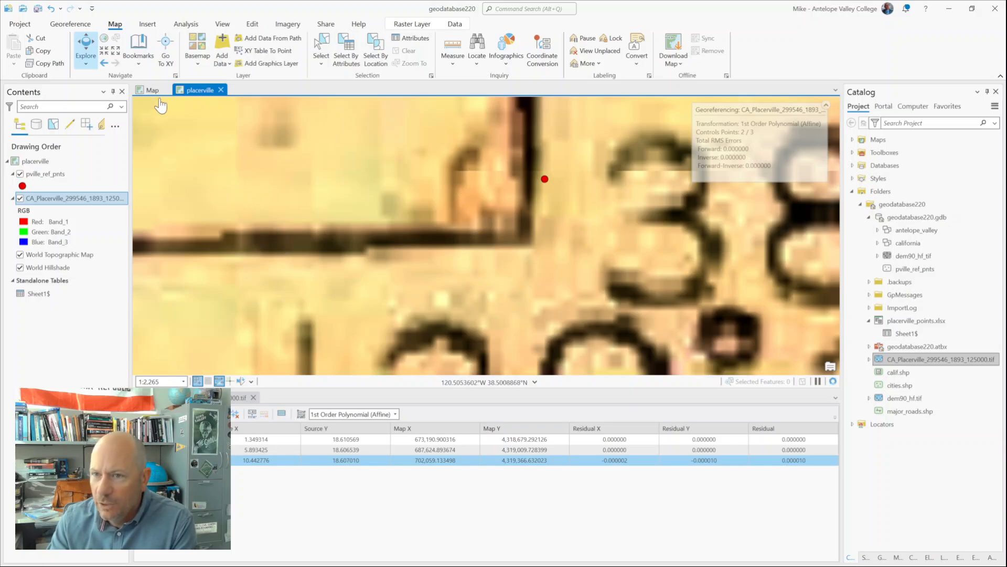
{"action": "left_click", "coordinate": [72, 27]}
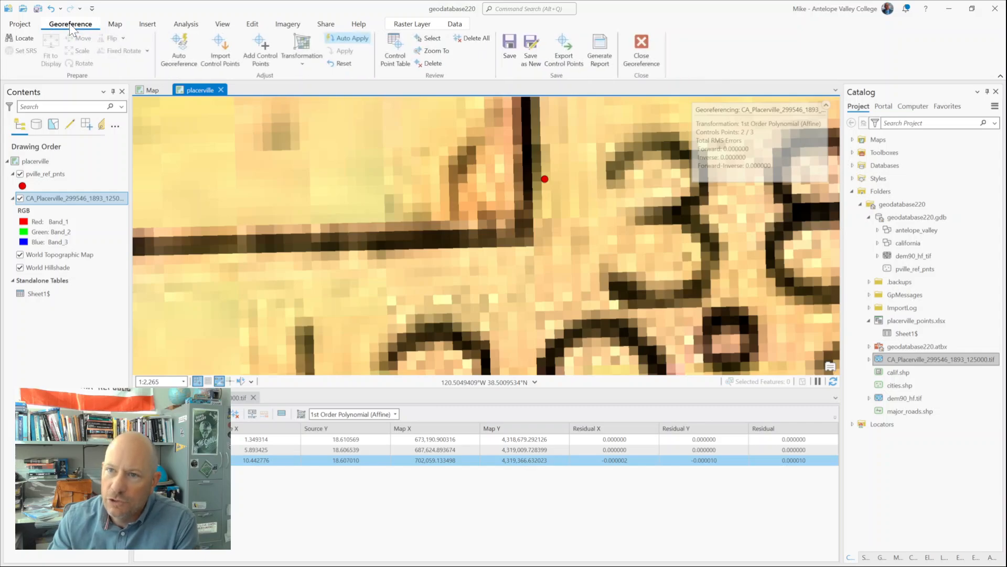
{"action": "left_click", "coordinate": [261, 51]}
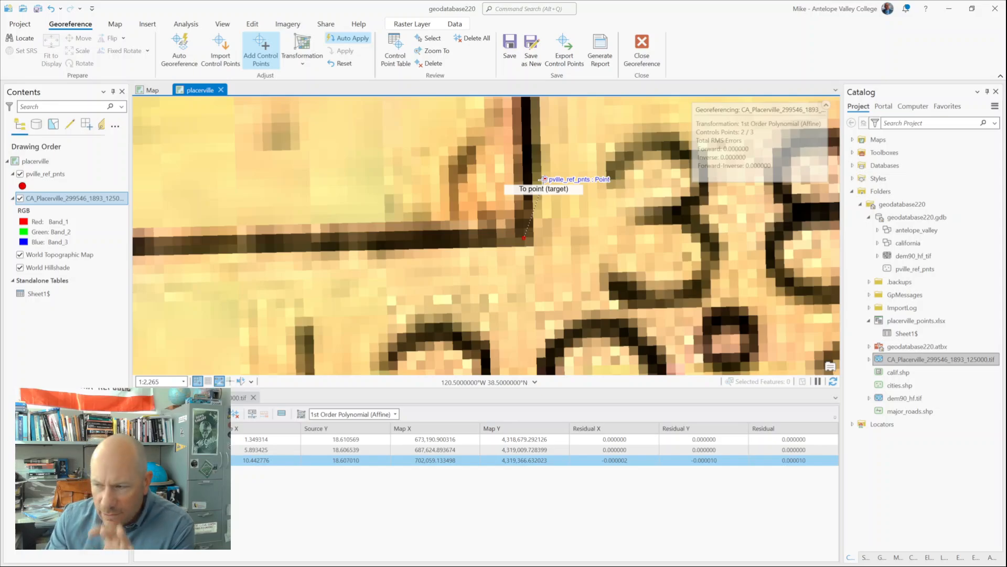
{"action": "left_click", "coordinate": [543, 179]}
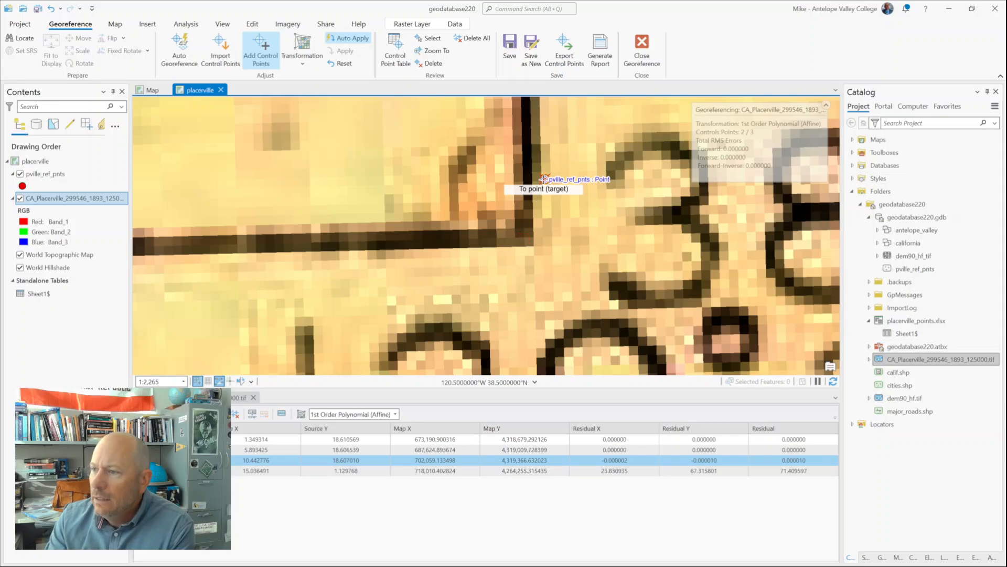
Step: Add a control point from the scanned map's 38°30', 121° southwest corner to the matching pville_ref_pnts reference point
{"action": "scroll", "coordinate": [517, 285], "scroll_direction": "down", "scroll_amount": 5}
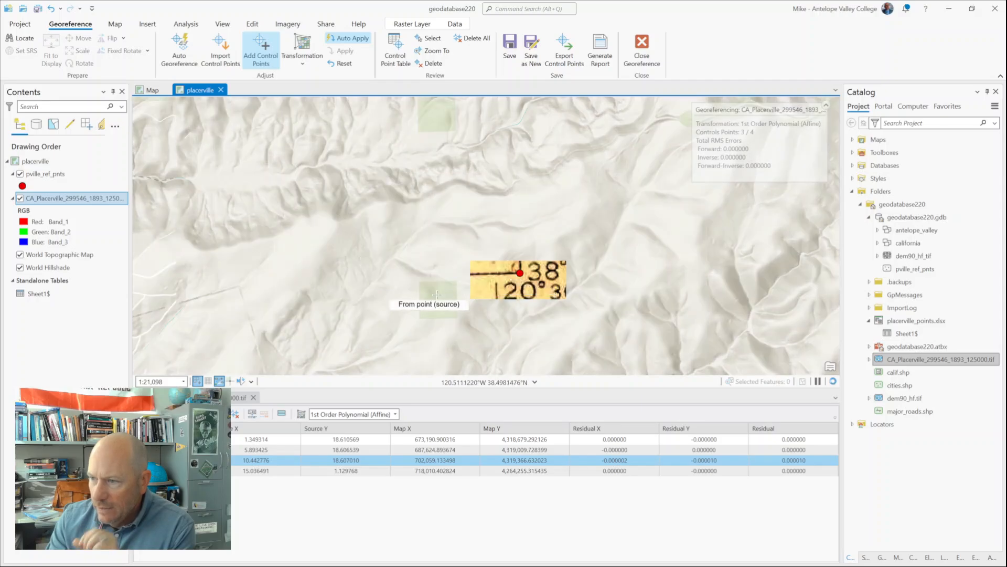
{"action": "scroll", "coordinate": [416, 275], "scroll_direction": "down", "scroll_amount": 3}
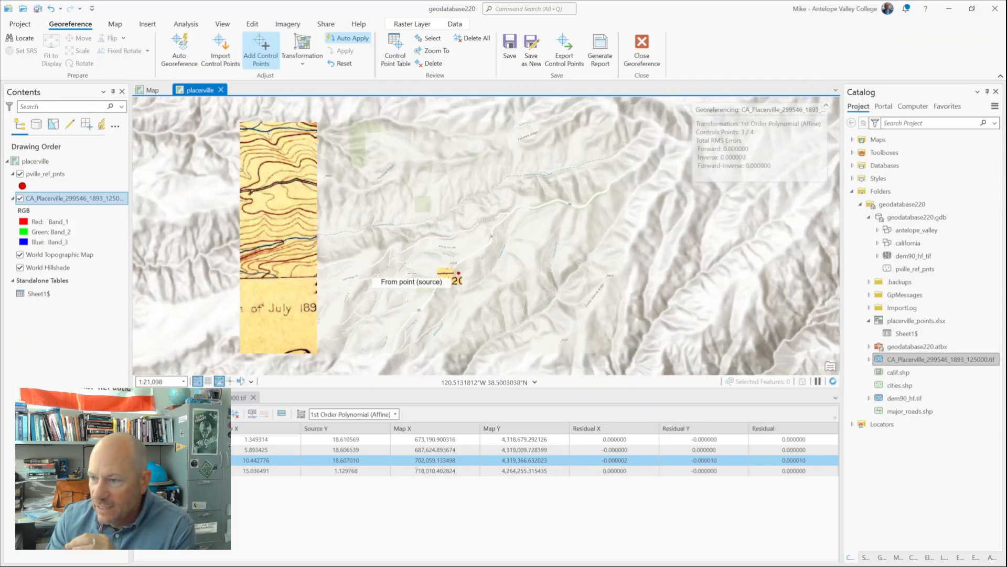
{"action": "scroll", "coordinate": [317, 269], "scroll_direction": "down", "scroll_amount": 2}
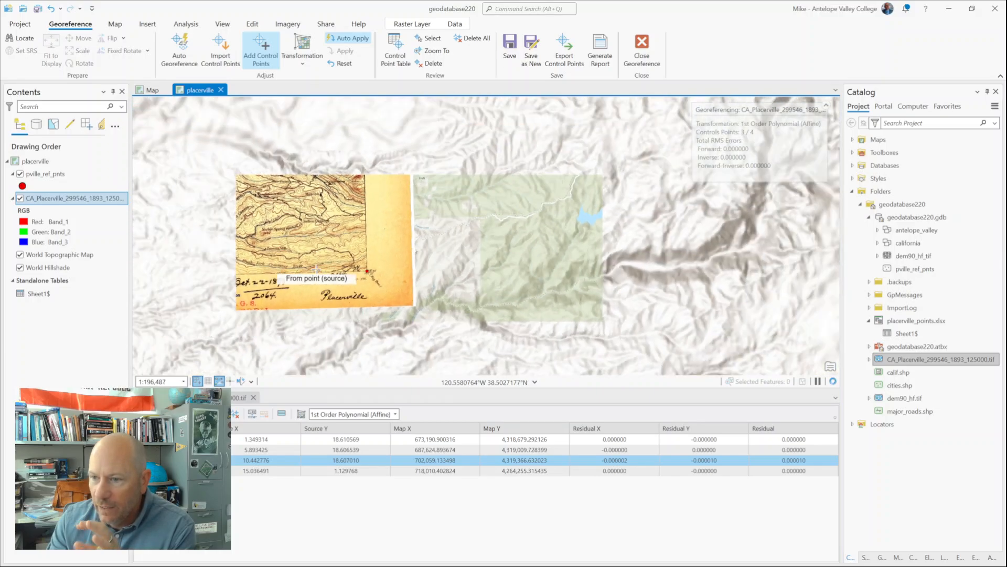
{"action": "left_click_drag", "start_coordinate": [245, 235], "coordinate": [668, 258]}
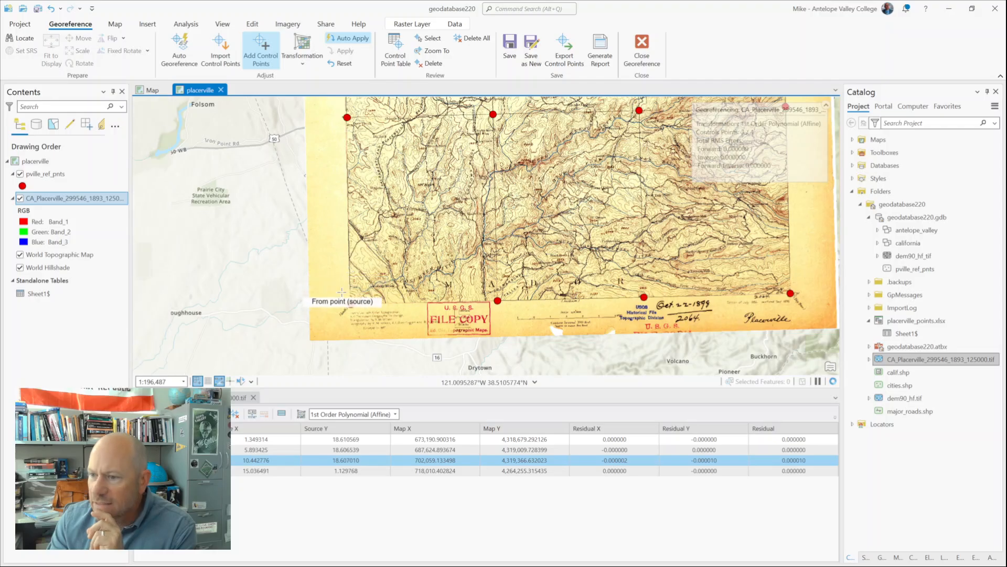
{"action": "scroll", "coordinate": [341, 292], "scroll_direction": "up", "scroll_amount": 4}
{"action": "scroll", "coordinate": [378, 315], "scroll_direction": "up", "scroll_amount": 3}
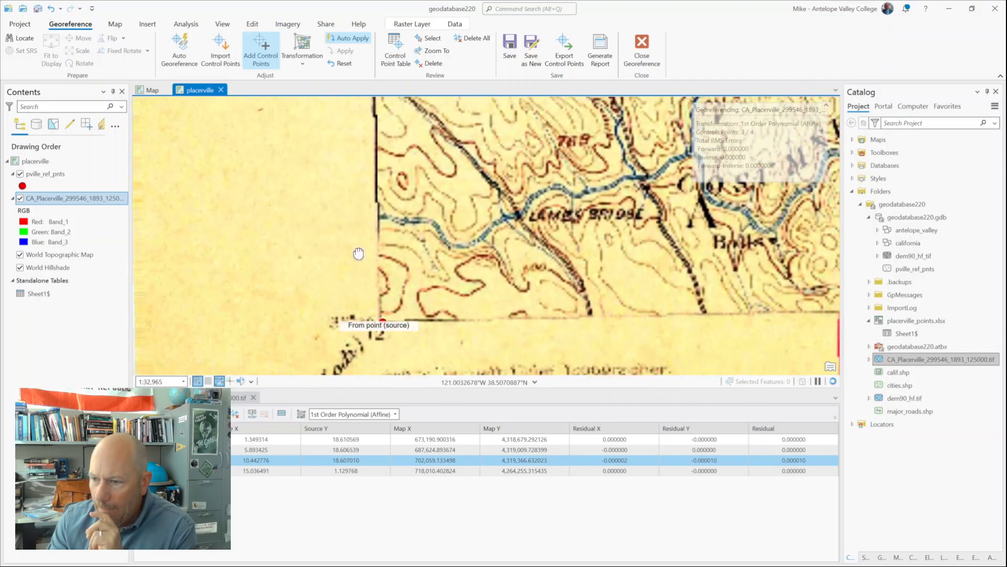
{"action": "scroll", "coordinate": [309, 273], "scroll_direction": "up", "scroll_amount": 3}
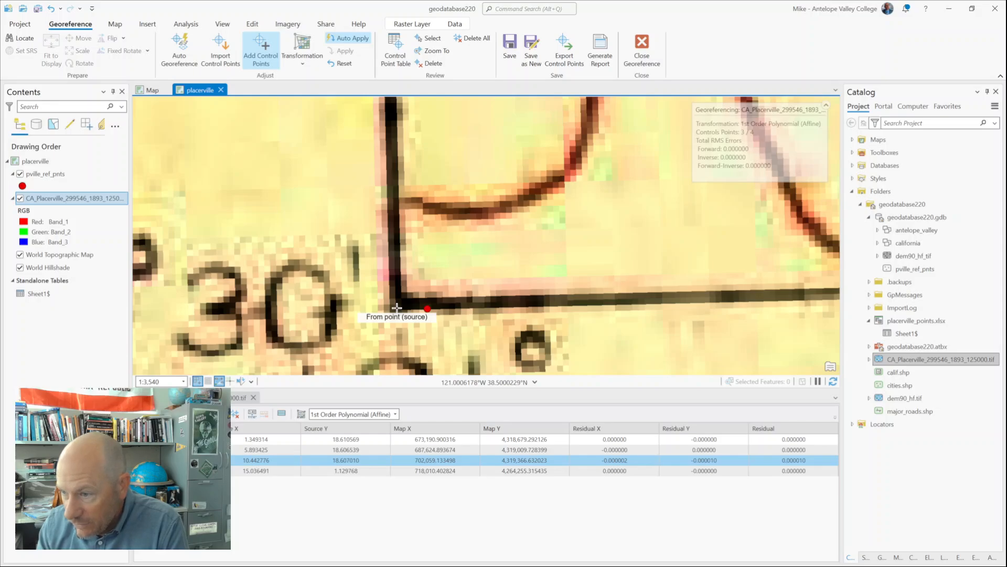
{"action": "left_click", "coordinate": [397, 305]}
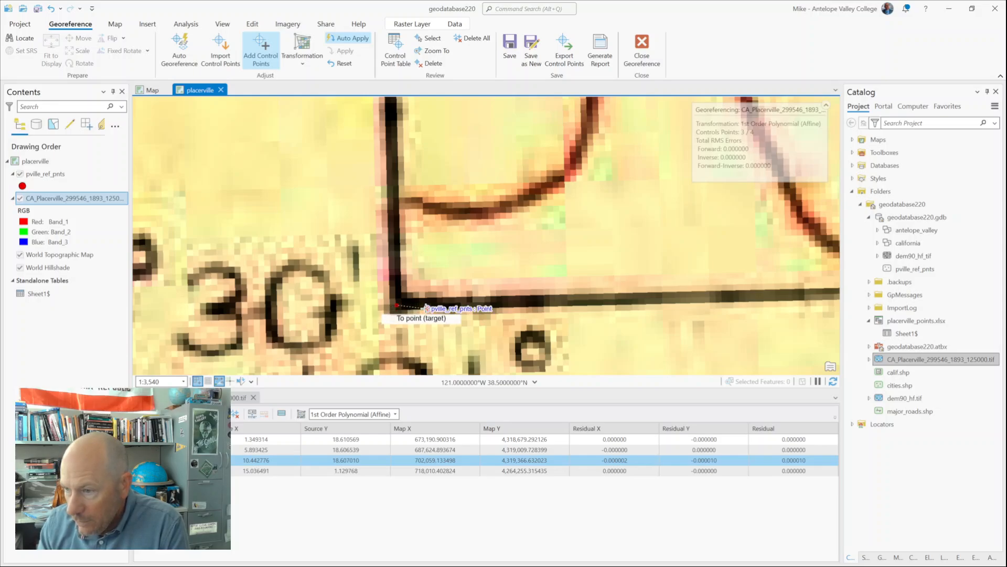
{"action": "left_click", "coordinate": [426, 308]}
Step: Add a control point from the scanned map's 39°, 120°30' northeast corner to the matching pville_ref_pnts reference point
{"action": "scroll", "coordinate": [492, 324], "scroll_direction": "down", "scroll_amount": 5}
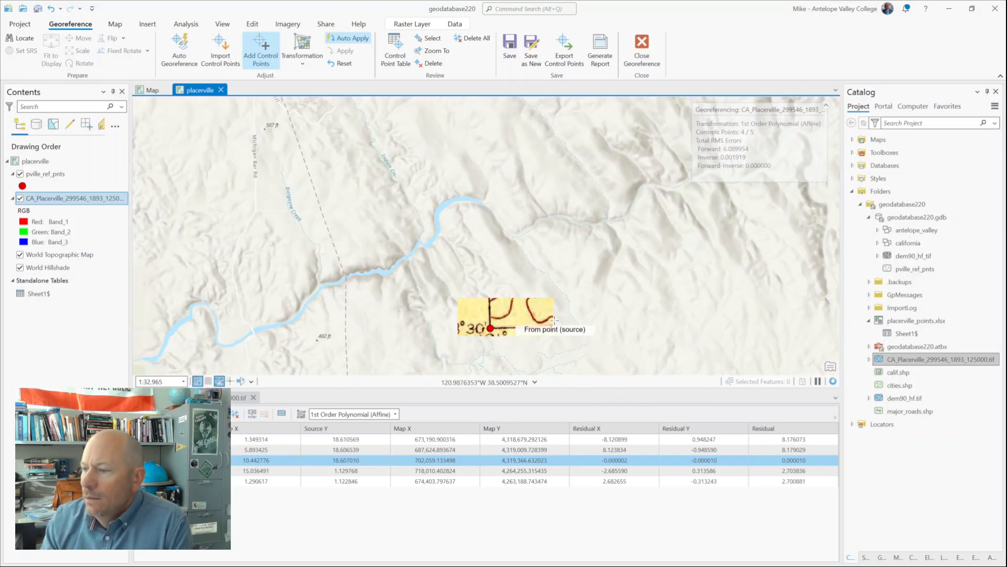
{"action": "scroll", "coordinate": [555, 320], "scroll_direction": "down", "scroll_amount": 2}
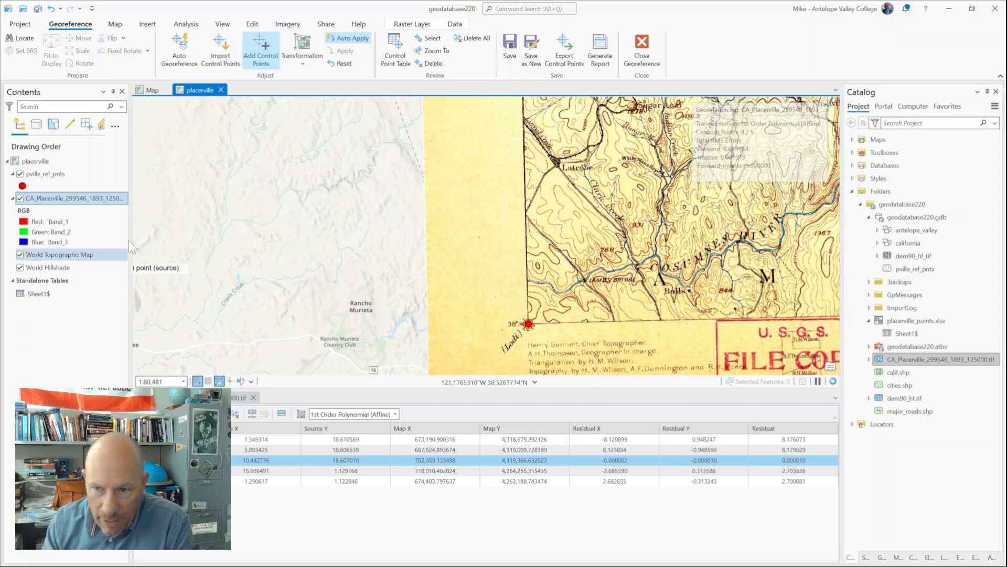
{"action": "left_click_drag", "start_coordinate": [698, 250], "coordinate": [413, 426]}
{"action": "scroll", "coordinate": [677, 262], "scroll_direction": "down", "scroll_amount": 3}
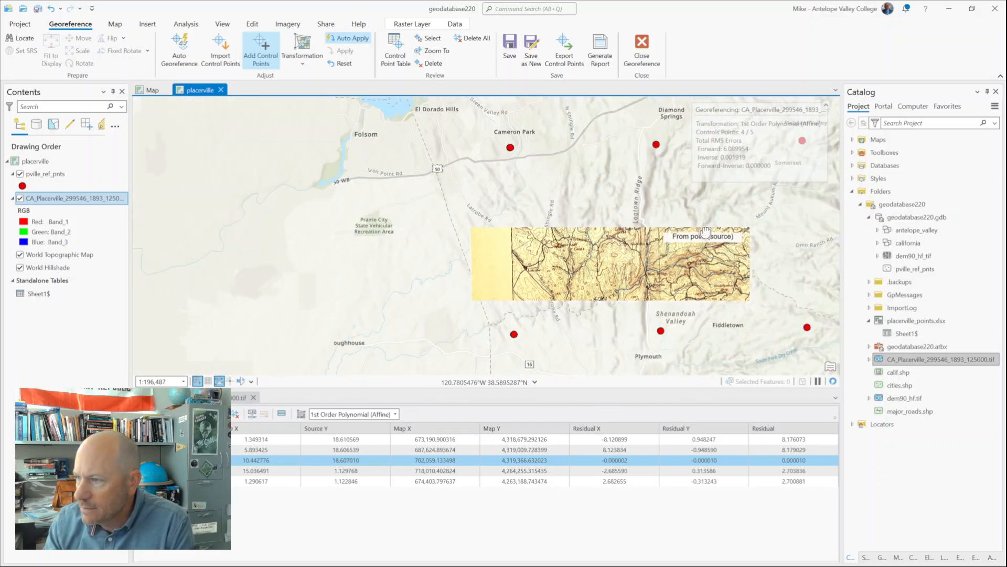
{"action": "scroll", "coordinate": [593, 170], "scroll_direction": "up", "scroll_amount": 2}
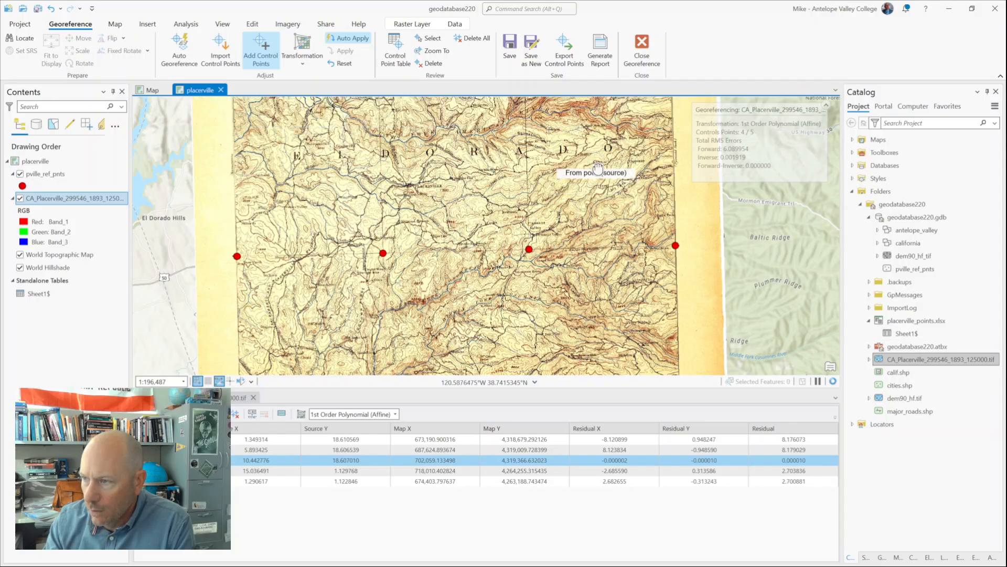
{"action": "left_click_drag", "start_coordinate": [594, 176], "coordinate": [440, 358]}
{"action": "left_click_drag", "start_coordinate": [488, 198], "coordinate": [464, 326]}
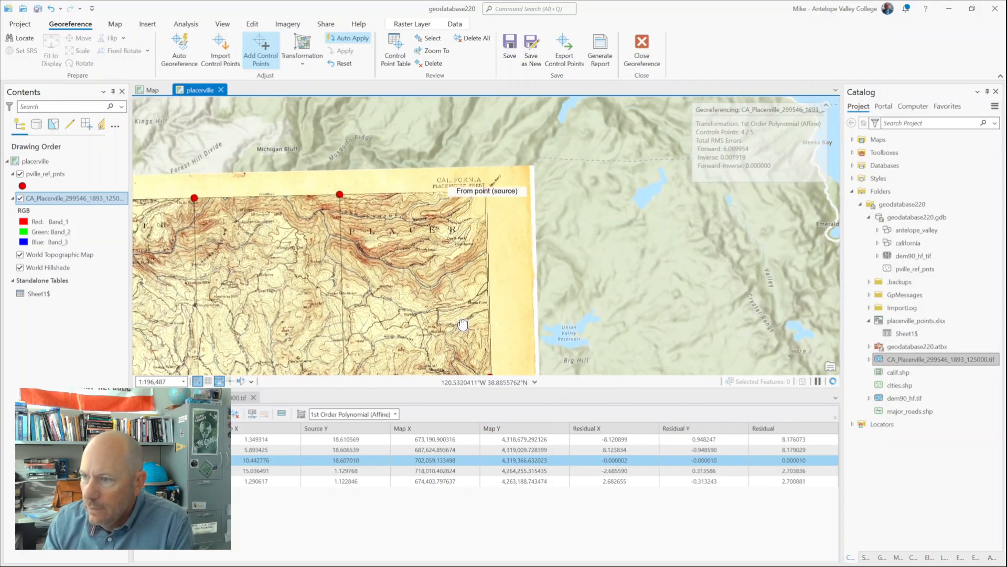
{"action": "scroll", "coordinate": [463, 326], "scroll_direction": "down", "scroll_amount": 2}
{"action": "scroll", "coordinate": [499, 234], "scroll_direction": "up", "scroll_amount": 6}
{"action": "scroll", "coordinate": [440, 263], "scroll_direction": "up", "scroll_amount": 8}
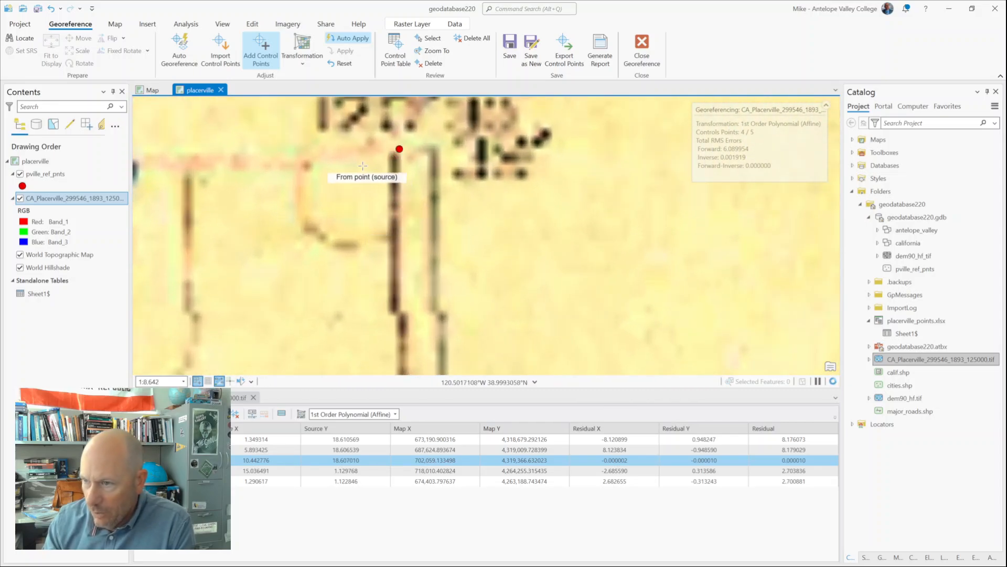
{"action": "left_click_drag", "start_coordinate": [377, 194], "coordinate": [466, 302]}
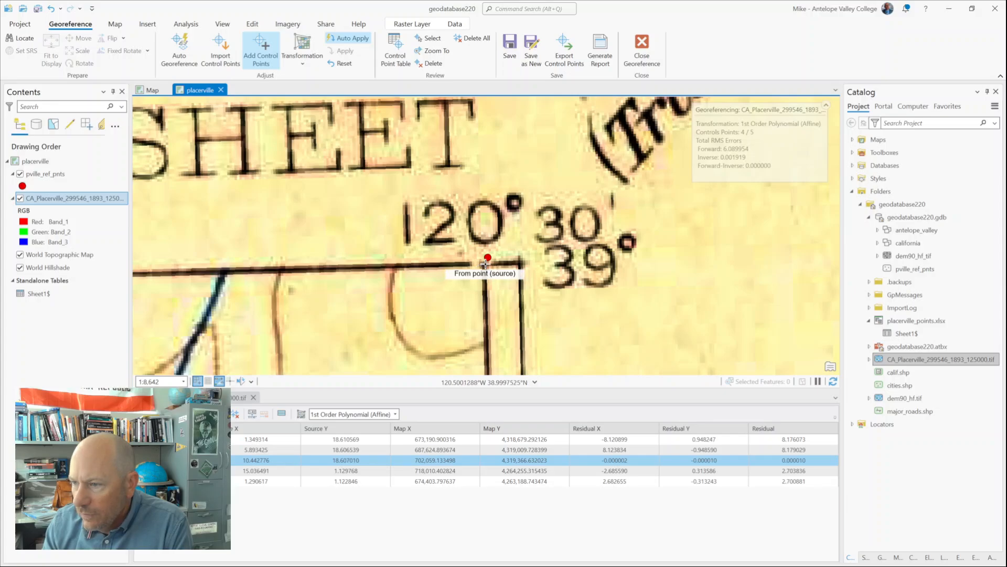
{"action": "scroll", "coordinate": [484, 271], "scroll_direction": "up", "scroll_amount": 3}
{"action": "scroll", "coordinate": [482, 276], "scroll_direction": "up", "scroll_amount": 2}
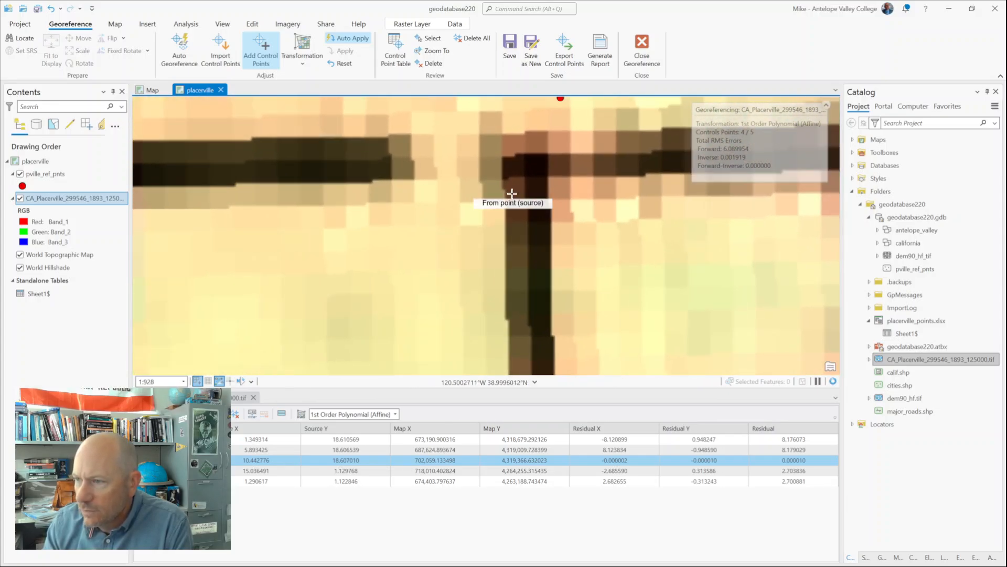
{"action": "left_click_drag", "start_coordinate": [560, 191], "coordinate": [534, 287]}
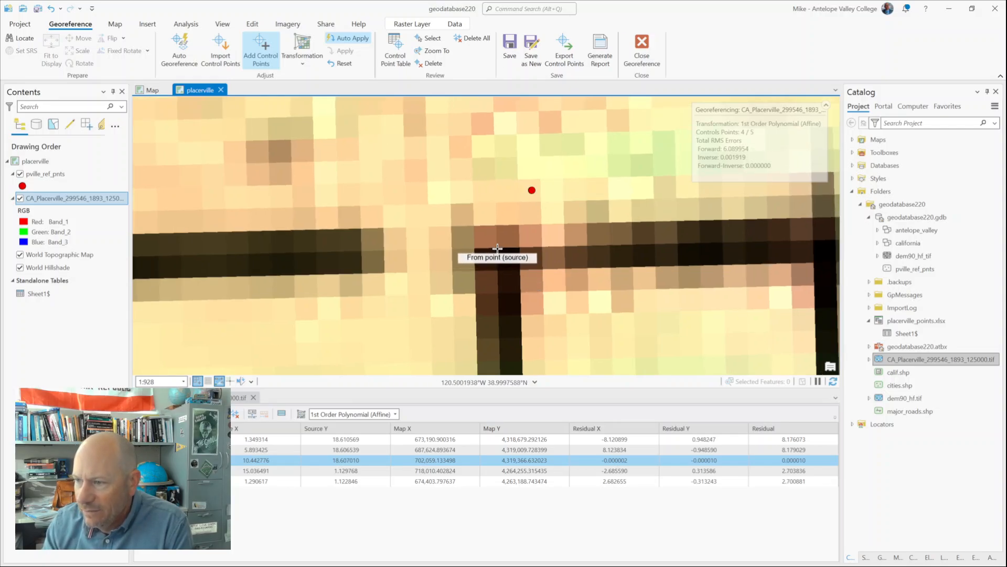
{"action": "left_click", "coordinate": [498, 248]}
{"action": "left_click", "coordinate": [531, 190]}
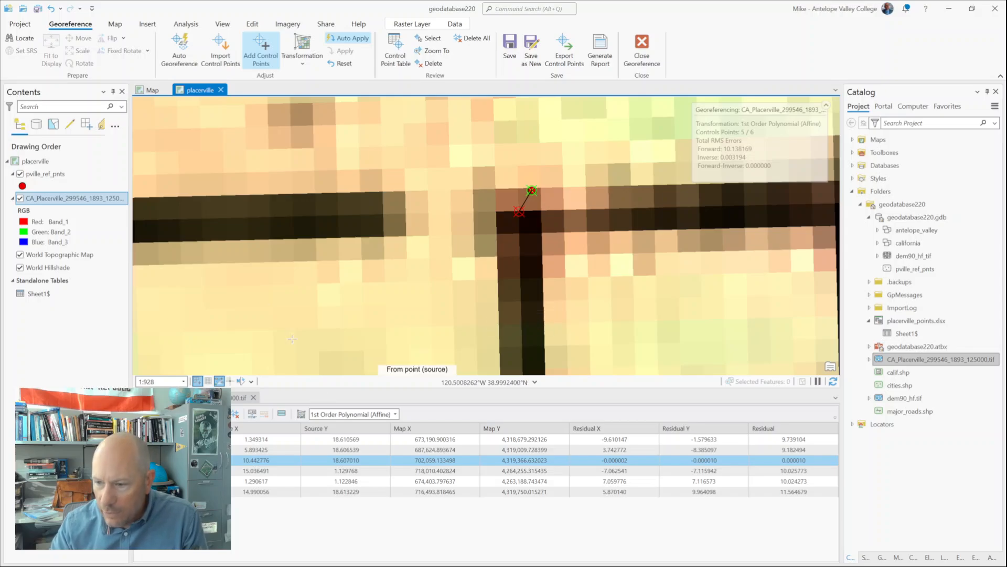
{"action": "scroll", "coordinate": [326, 295], "scroll_direction": "down", "scroll_amount": 4}
{"action": "scroll", "coordinate": [326, 295], "scroll_direction": "down", "scroll_amount": 5}
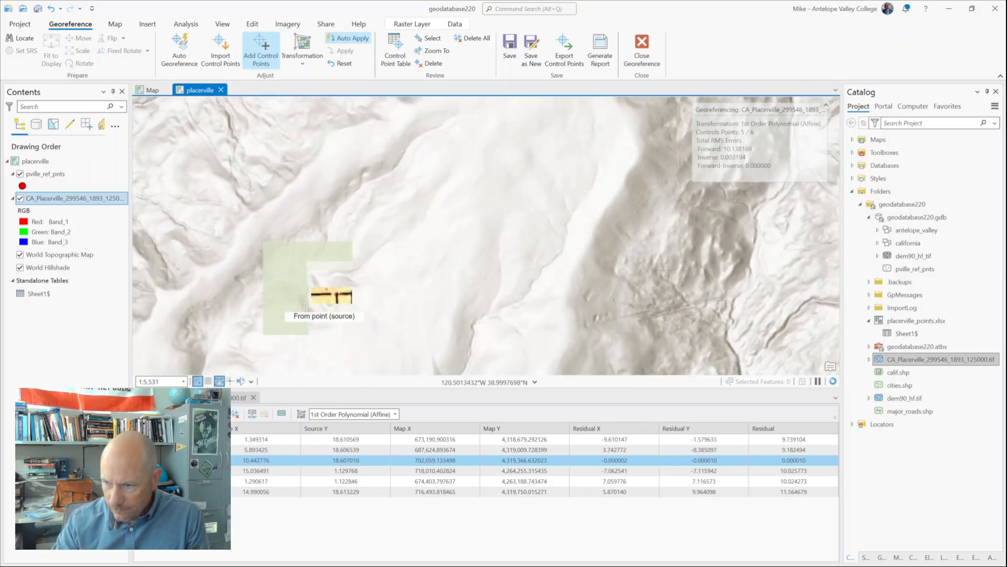
Step: Zoom the map to the extent of the pville_ref_pnts layer and reselect the scanned Placerville raster layer
{"action": "scroll", "coordinate": [307, 262], "scroll_direction": "down", "scroll_amount": 3}
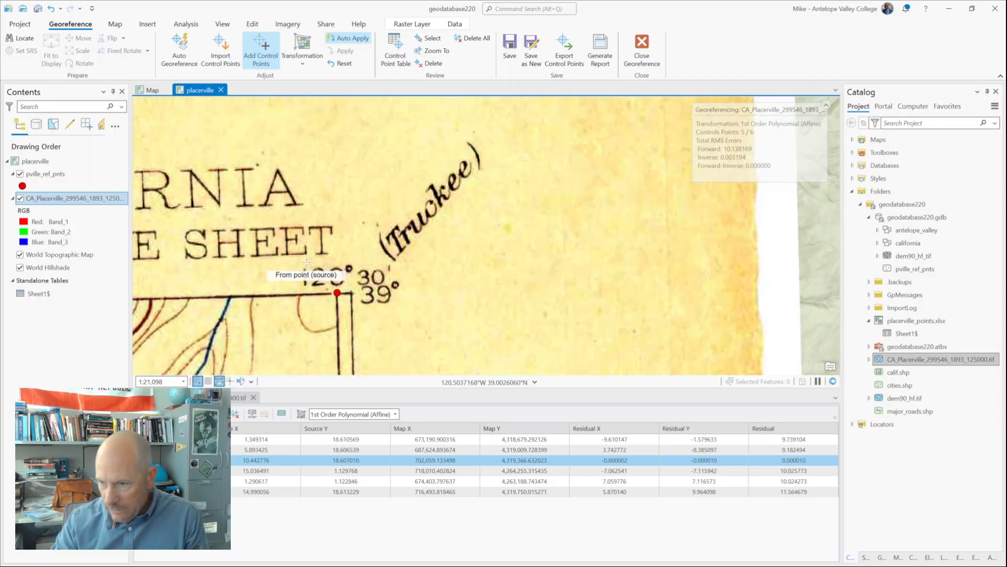
{"action": "scroll", "coordinate": [309, 255], "scroll_direction": "down", "scroll_amount": 3}
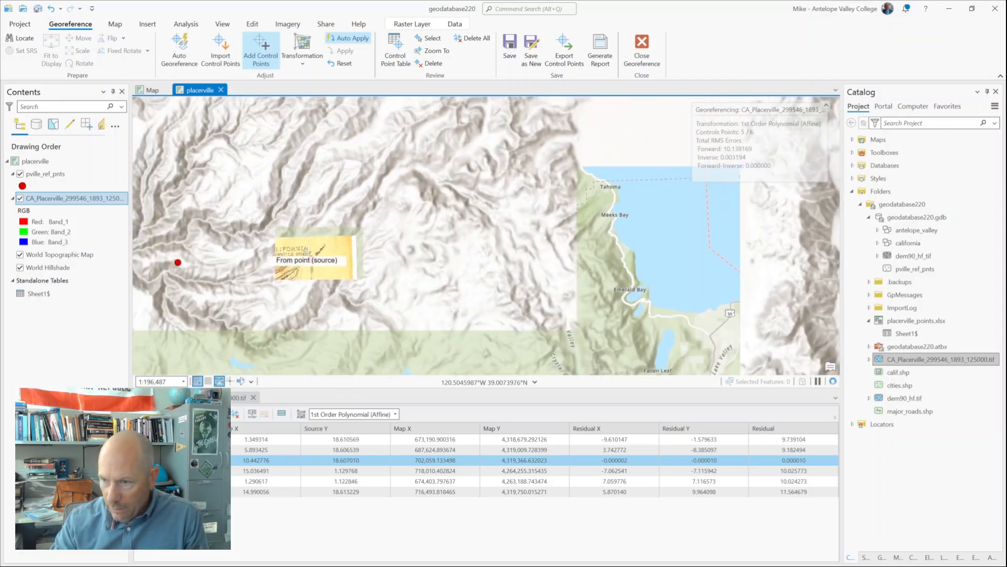
{"action": "left_click_drag", "start_coordinate": [307, 249], "coordinate": [606, 174]}
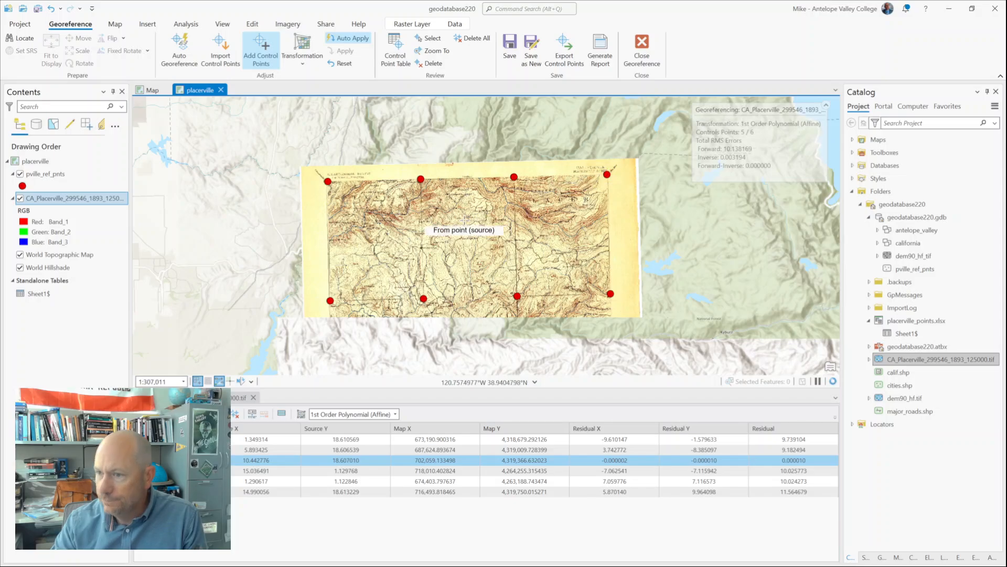
{"action": "left_click", "coordinate": [52, 172]}
{"action": "right_click", "coordinate": [52, 172]}
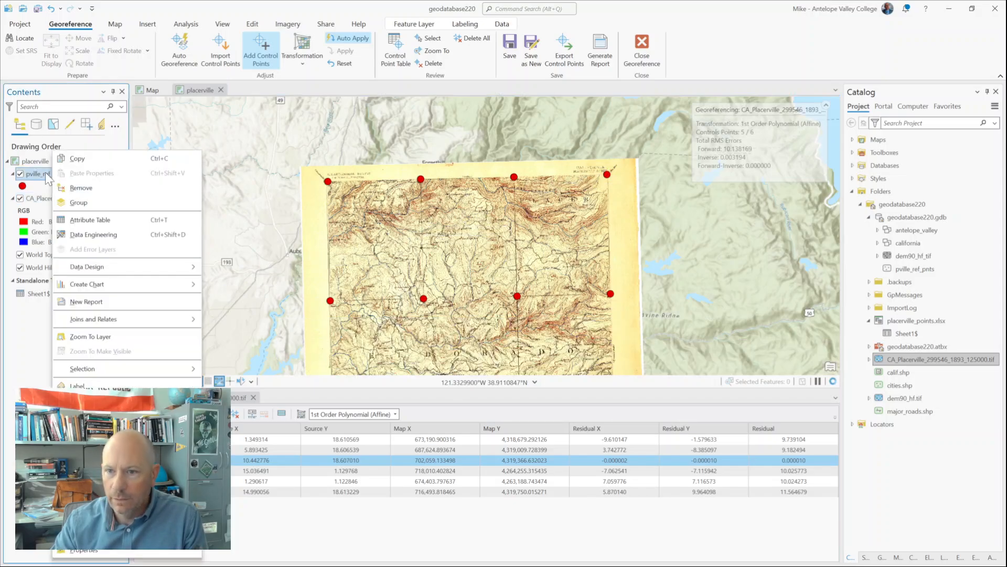
{"action": "left_click", "coordinate": [88, 336]}
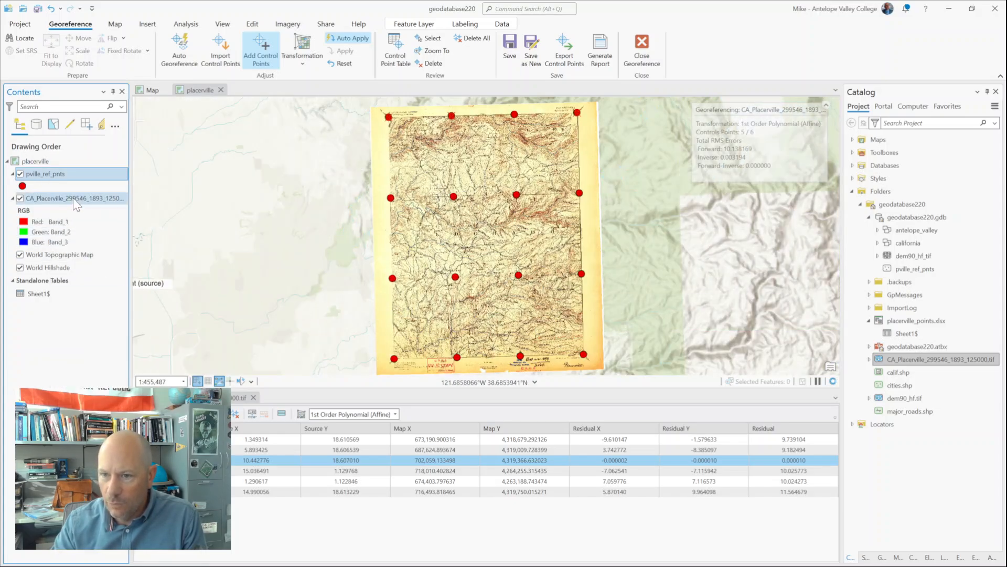
{"action": "left_click", "coordinate": [52, 200]}
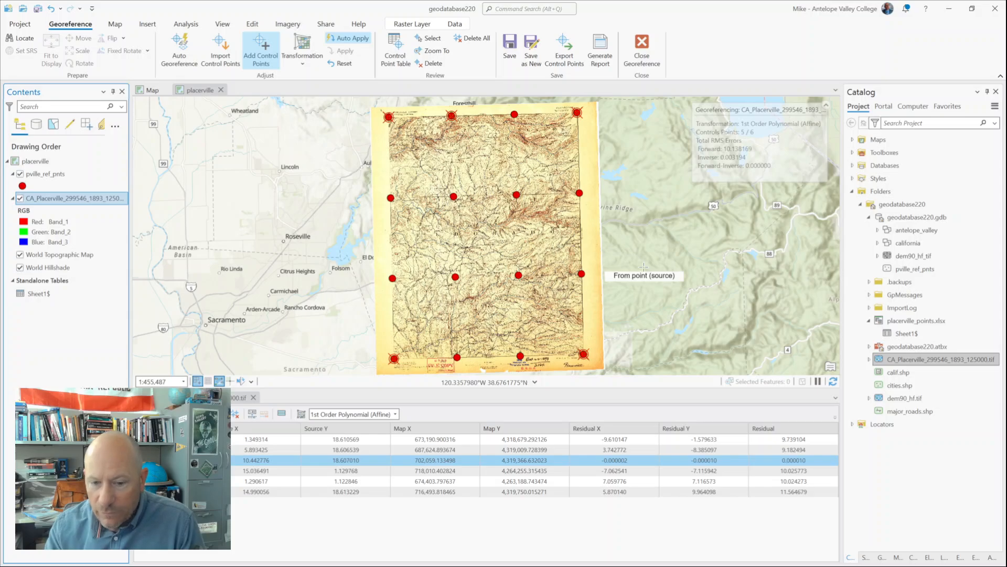
Step: Reactivate the third control point, on the map's north edge, in the control point table
{"action": "scroll", "coordinate": [552, 230], "scroll_direction": "up", "scroll_amount": 4}
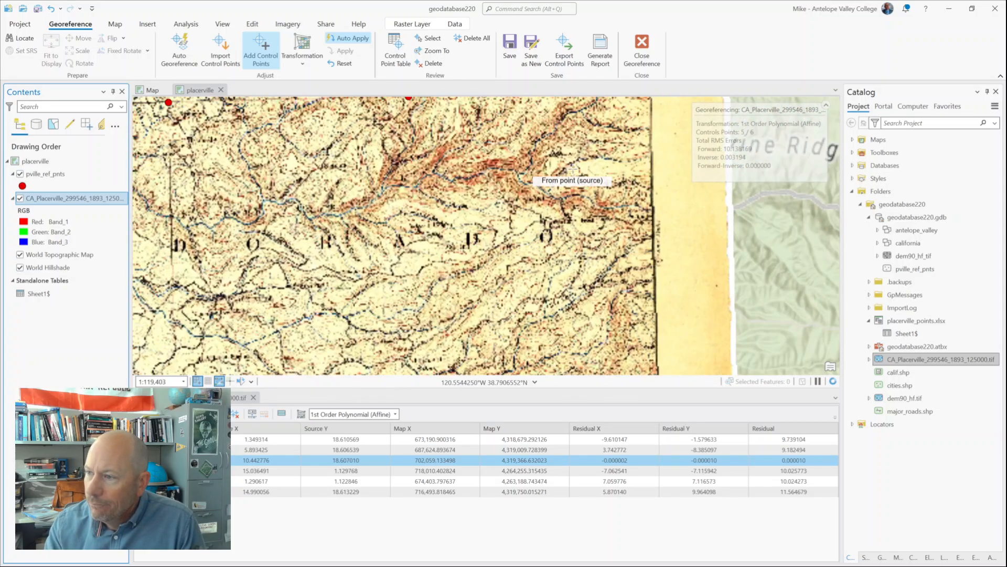
{"action": "left_click_drag", "start_coordinate": [590, 164], "coordinate": [535, 413]}
{"action": "left_click_drag", "start_coordinate": [501, 132], "coordinate": [442, 338]}
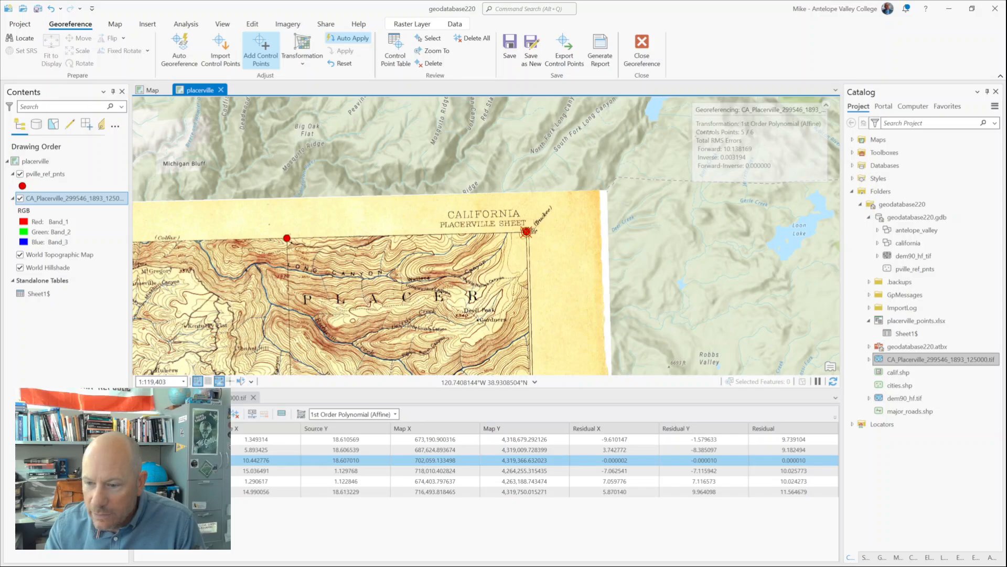
{"action": "left_click", "coordinate": [150, 460]}
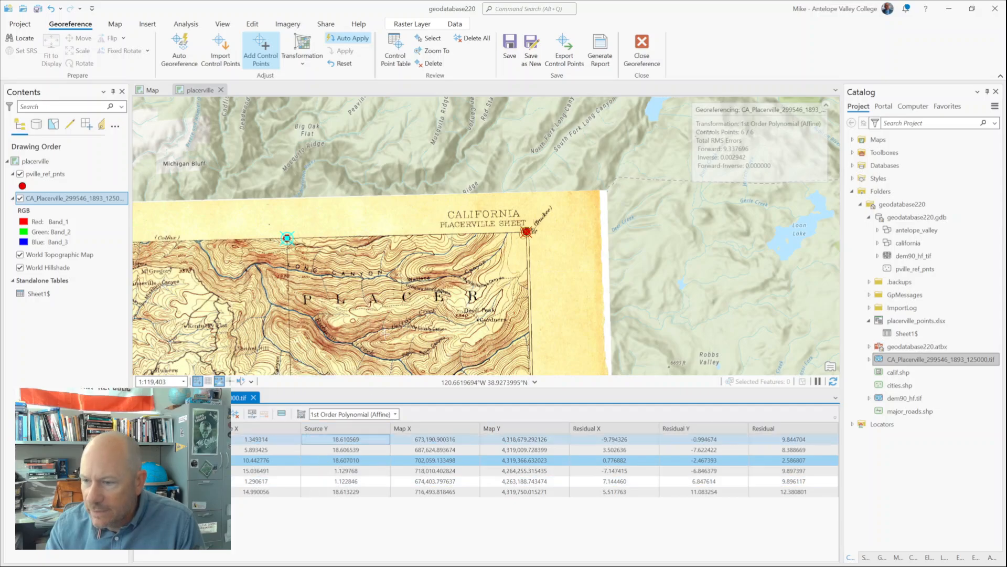
Step: Examine how far the control point at the scanned map's 39°, 120°30' northeast corner is offset from its reference point
{"action": "scroll", "coordinate": [283, 287], "scroll_direction": "down", "scroll_amount": 3}
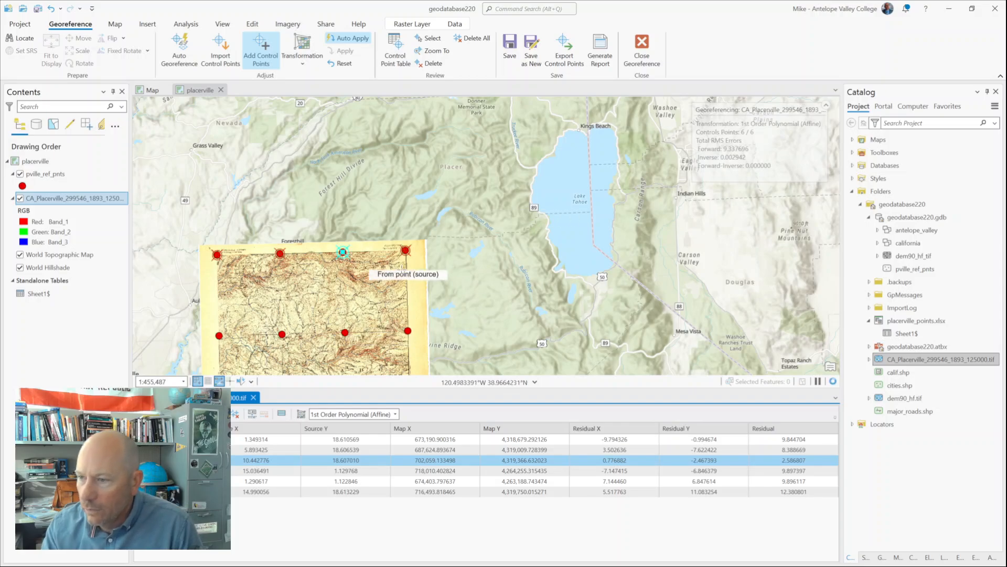
{"action": "scroll", "coordinate": [400, 273], "scroll_direction": "up", "scroll_amount": 5}
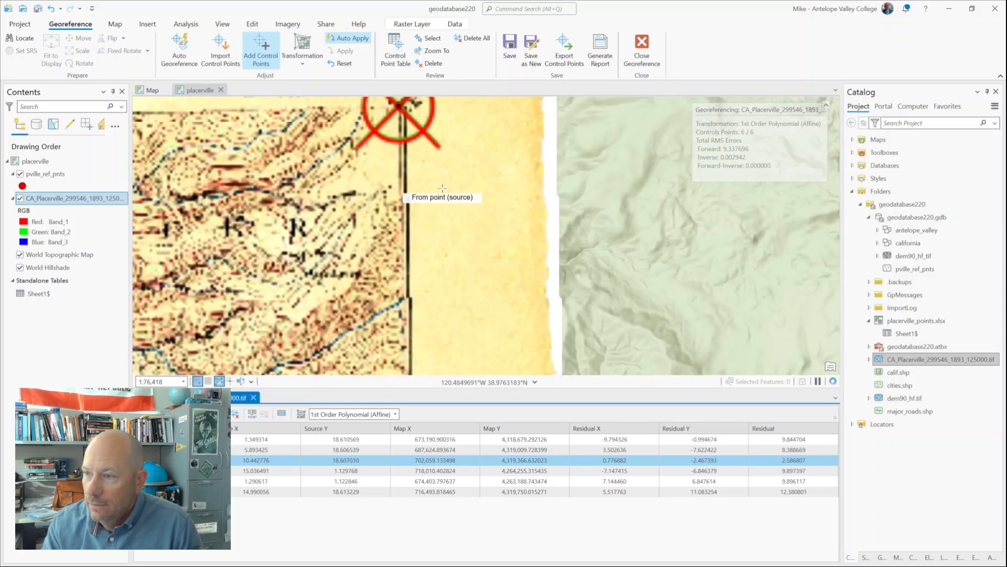
{"action": "scroll", "coordinate": [443, 188], "scroll_direction": "up", "scroll_amount": 3}
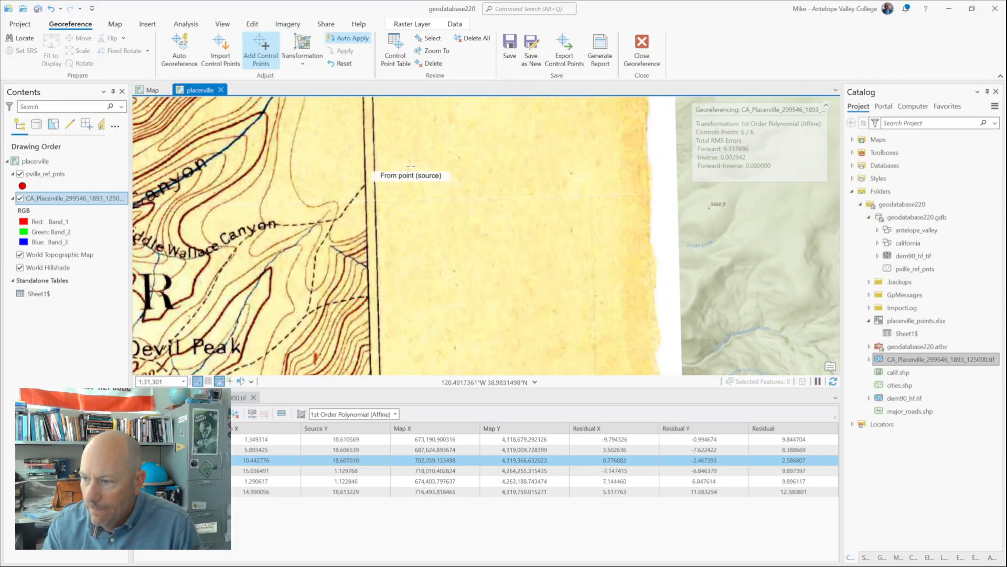
{"action": "left_click_drag", "start_coordinate": [411, 166], "coordinate": [466, 356]}
{"action": "scroll", "coordinate": [466, 356], "scroll_direction": "down", "scroll_amount": 2}
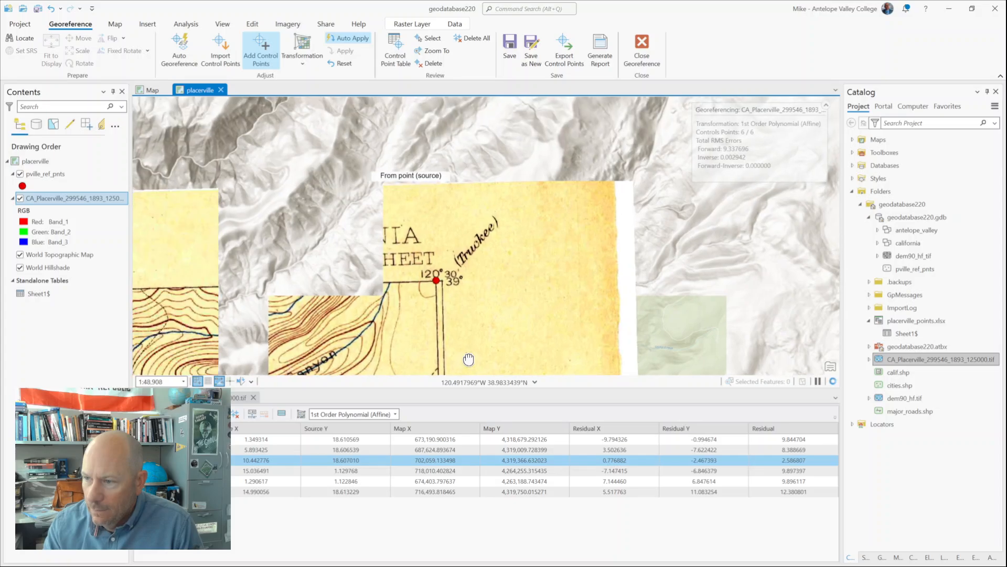
{"action": "scroll", "coordinate": [440, 251], "scroll_direction": "up", "scroll_amount": 4}
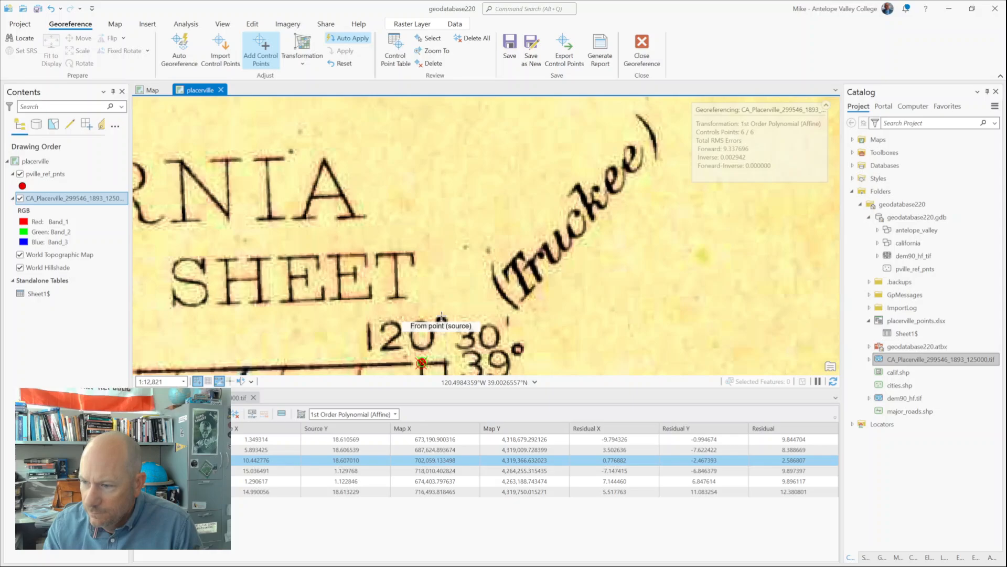
{"action": "left_click_drag", "start_coordinate": [441, 317], "coordinate": [470, 231]}
{"action": "scroll", "coordinate": [461, 271], "scroll_direction": "up", "scroll_amount": 4}
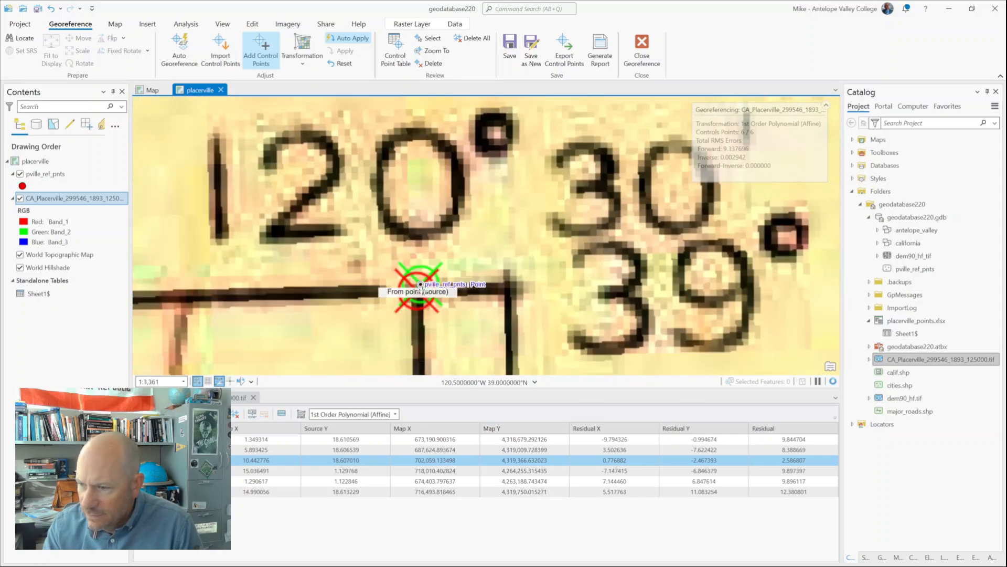
{"action": "scroll", "coordinate": [420, 286], "scroll_direction": "up", "scroll_amount": 2}
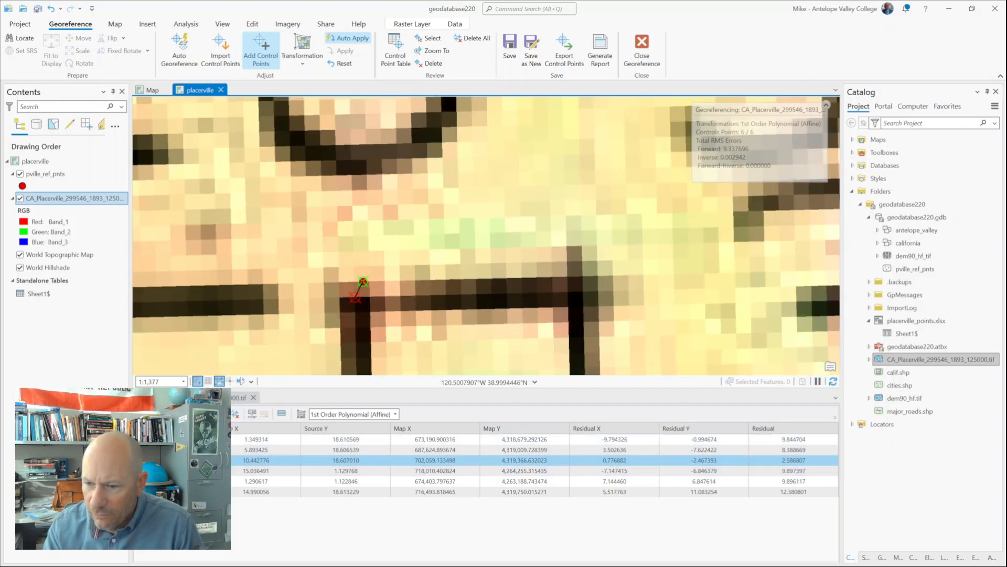
{"action": "left_click", "coordinate": [152, 460]}
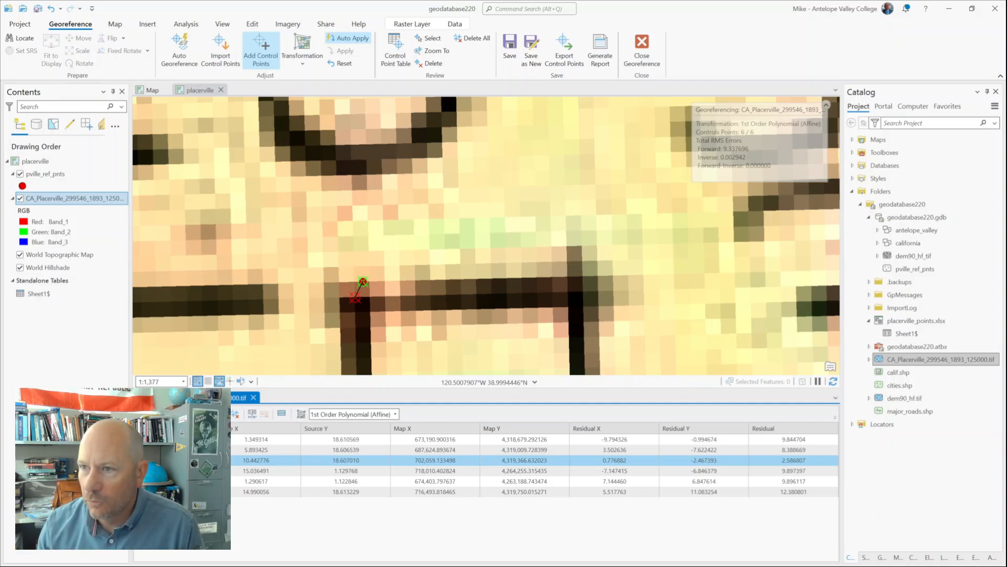
Step: Try the 2nd Order Polynomial transformation on the scanned map and return to 1st Order Polynomial (Affine)
{"action": "left_click", "coordinate": [303, 52]}
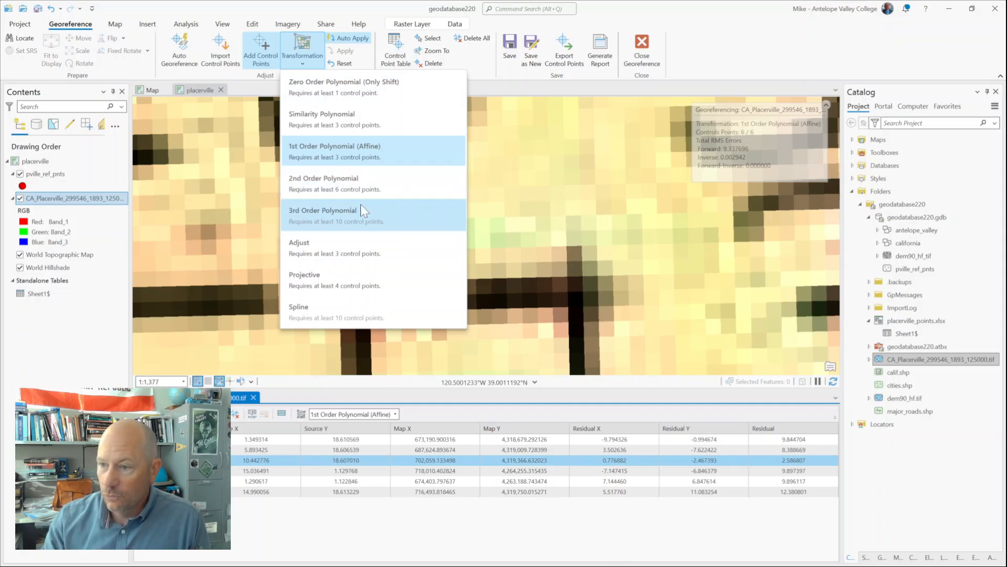
{"action": "left_click", "coordinate": [319, 184]}
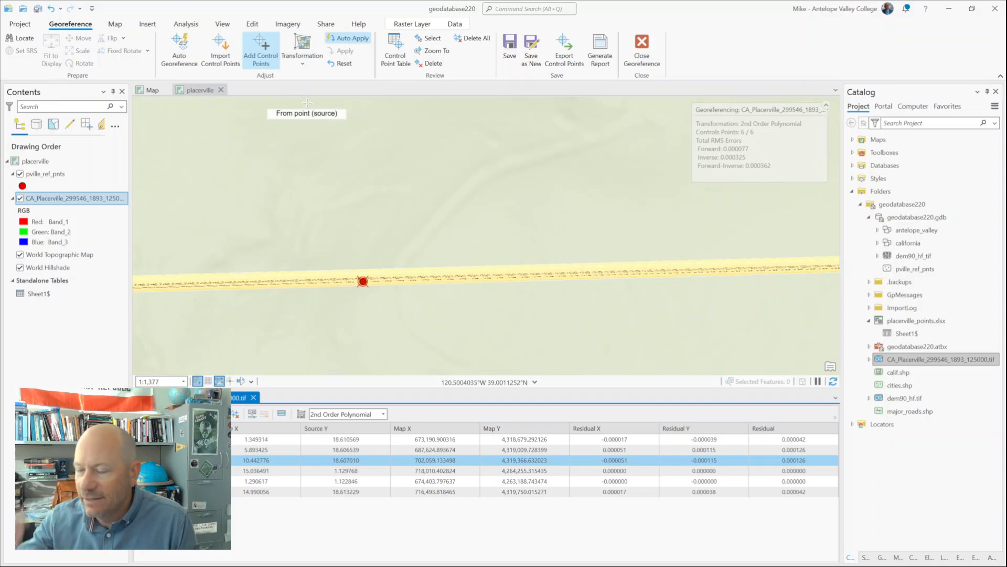
{"action": "left_click", "coordinate": [303, 47]}
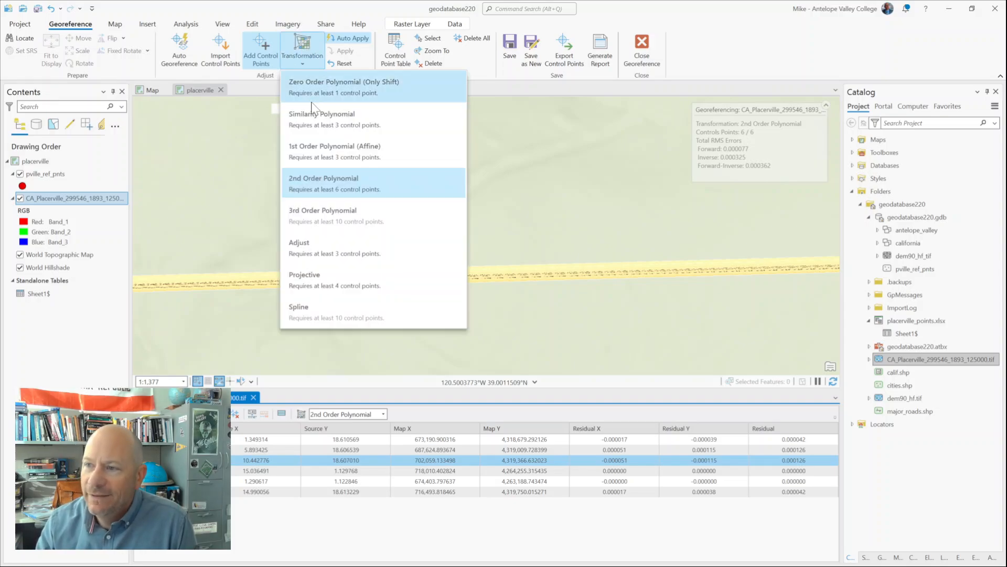
{"action": "left_click", "coordinate": [316, 139]}
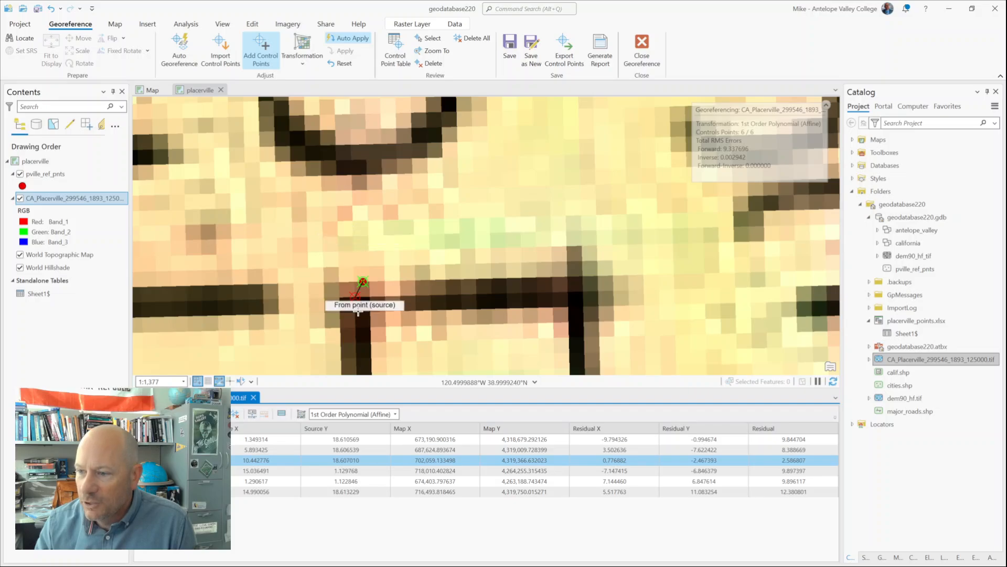
Step: Add a control point from the scanned map's 38°50' intersection on the 120°30' east edge to the matching pville_ref_pnts reference point
{"action": "scroll", "coordinate": [427, 235], "scroll_direction": "down", "scroll_amount": 5}
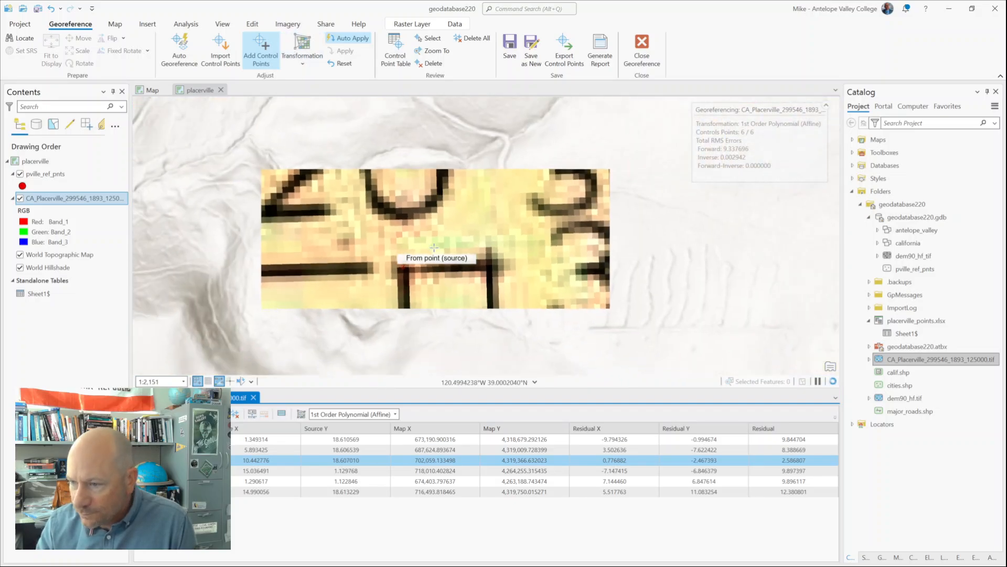
{"action": "scroll", "coordinate": [428, 235], "scroll_direction": "down", "scroll_amount": 3}
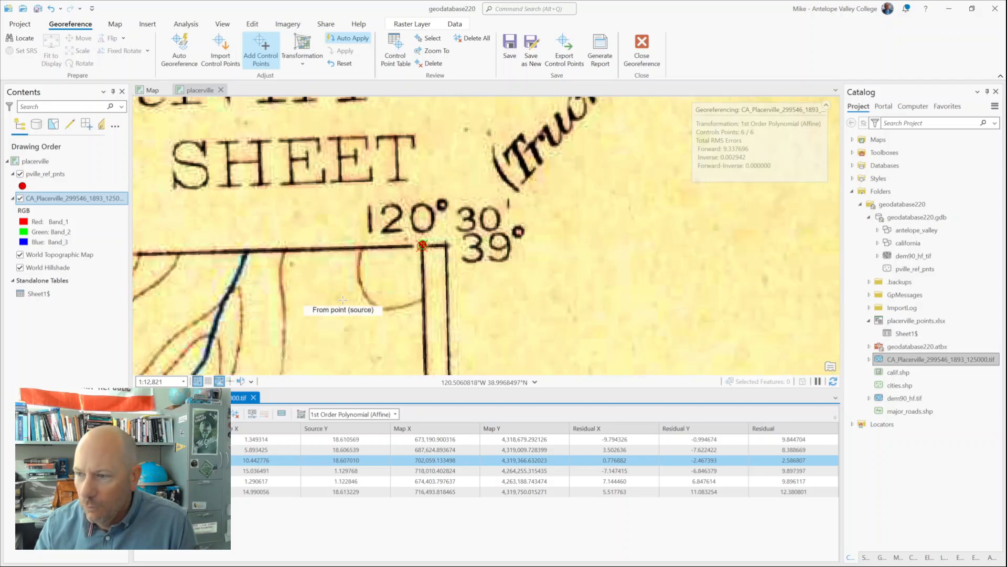
{"action": "left_click", "coordinate": [357, 292]}
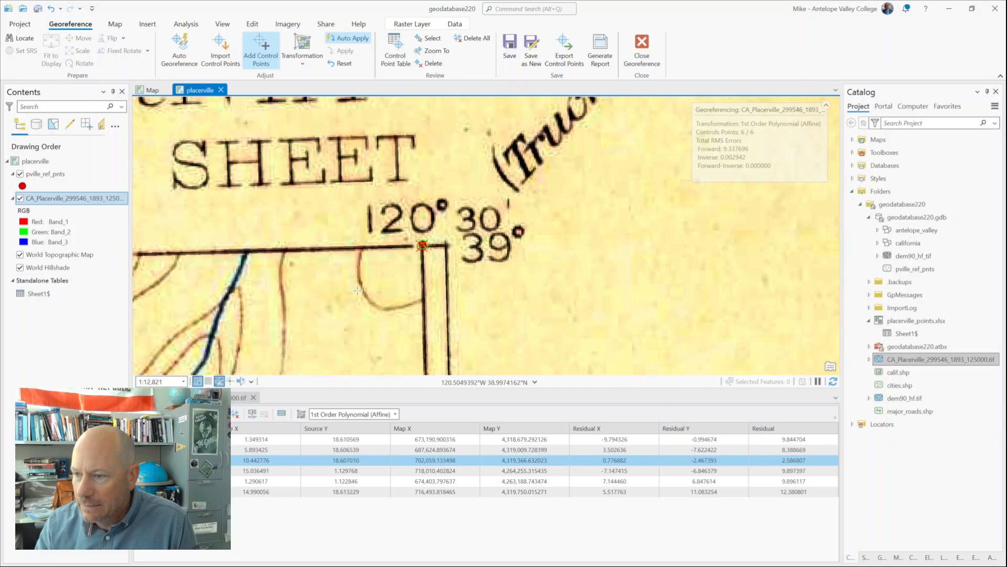
{"action": "left_click_drag", "start_coordinate": [357, 291], "coordinate": [560, 115]}
{"action": "left_click_drag", "start_coordinate": [437, 318], "coordinate": [538, 63]}
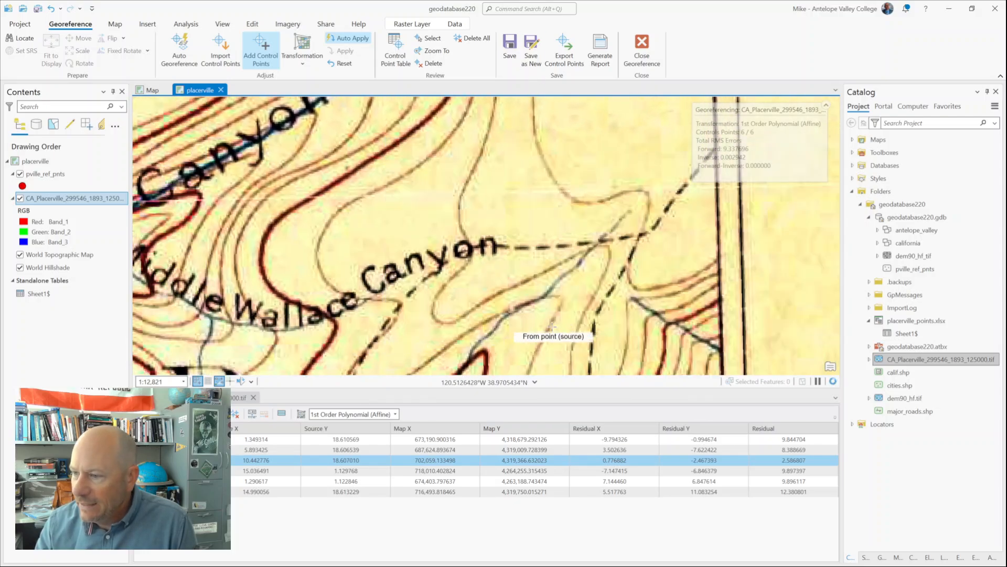
{"action": "left_click_drag", "start_coordinate": [534, 313], "coordinate": [513, 105]}
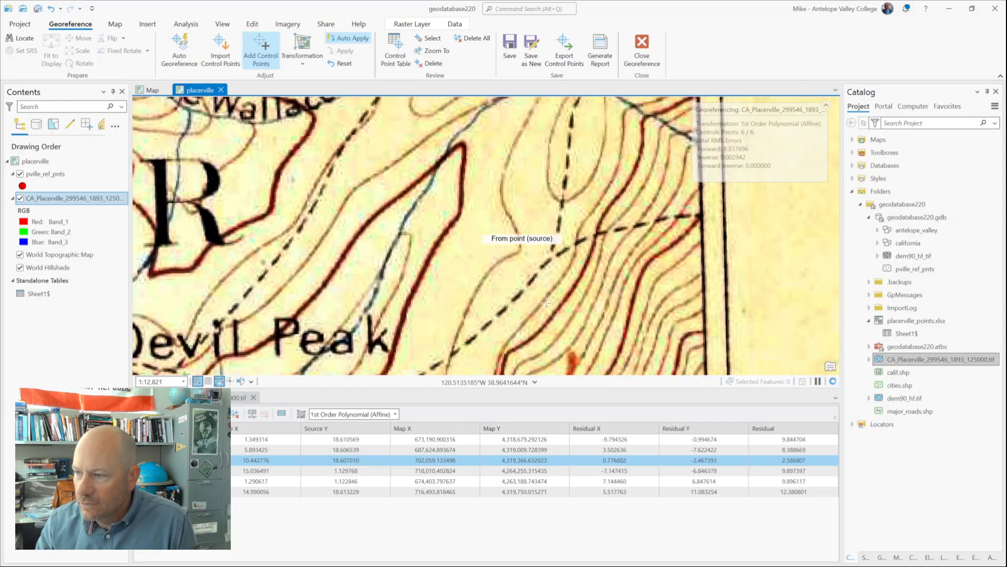
{"action": "scroll", "coordinate": [535, 336], "scroll_direction": "down", "scroll_amount": 2}
{"action": "scroll", "coordinate": [472, 368], "scroll_direction": "down", "scroll_amount": 2}
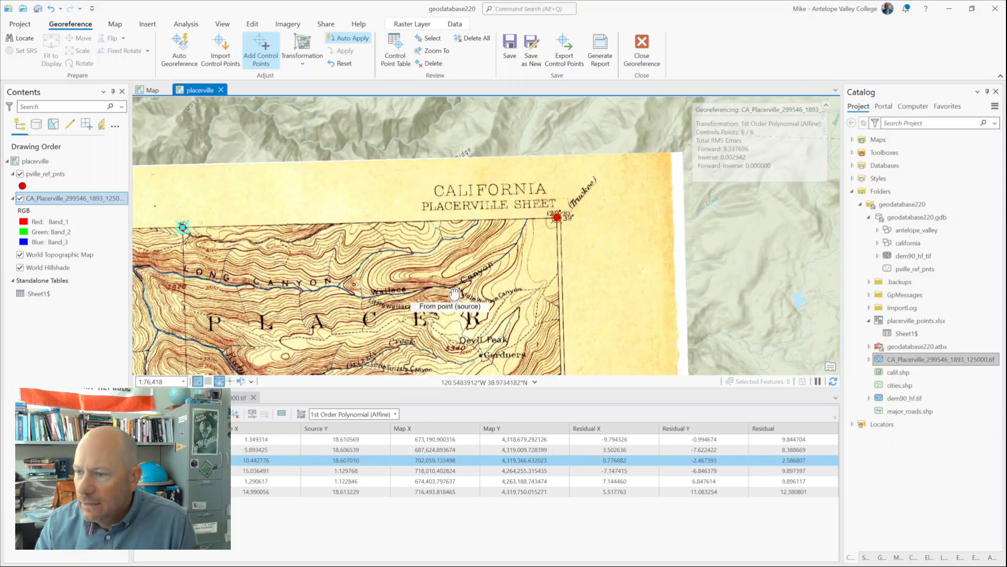
{"action": "left_click_drag", "start_coordinate": [451, 302], "coordinate": [496, 105]}
{"action": "left_click_drag", "start_coordinate": [423, 275], "coordinate": [444, 110]}
{"action": "scroll", "coordinate": [646, 338], "scroll_direction": "up", "scroll_amount": 10}
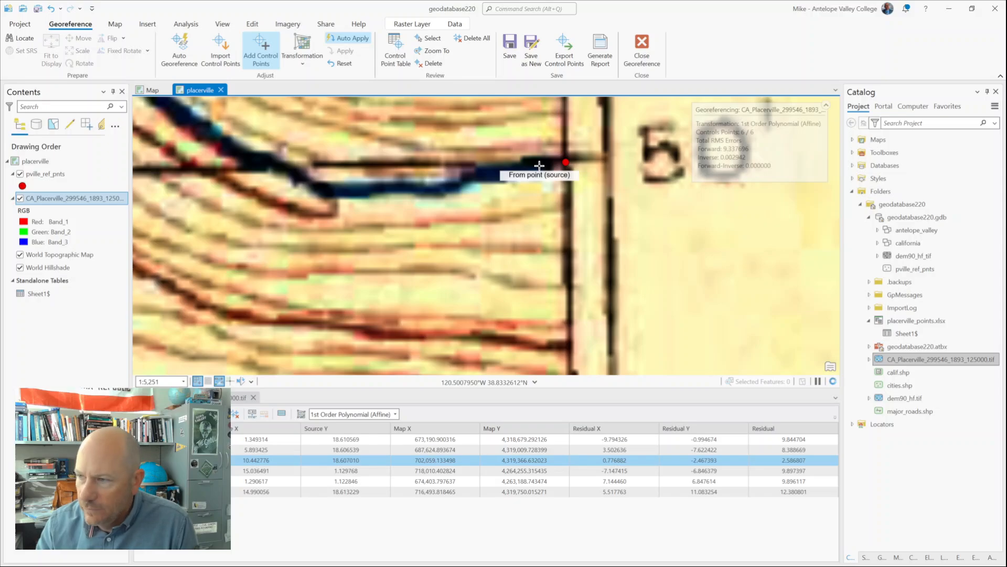
{"action": "scroll", "coordinate": [546, 179], "scroll_direction": "up", "scroll_amount": 7}
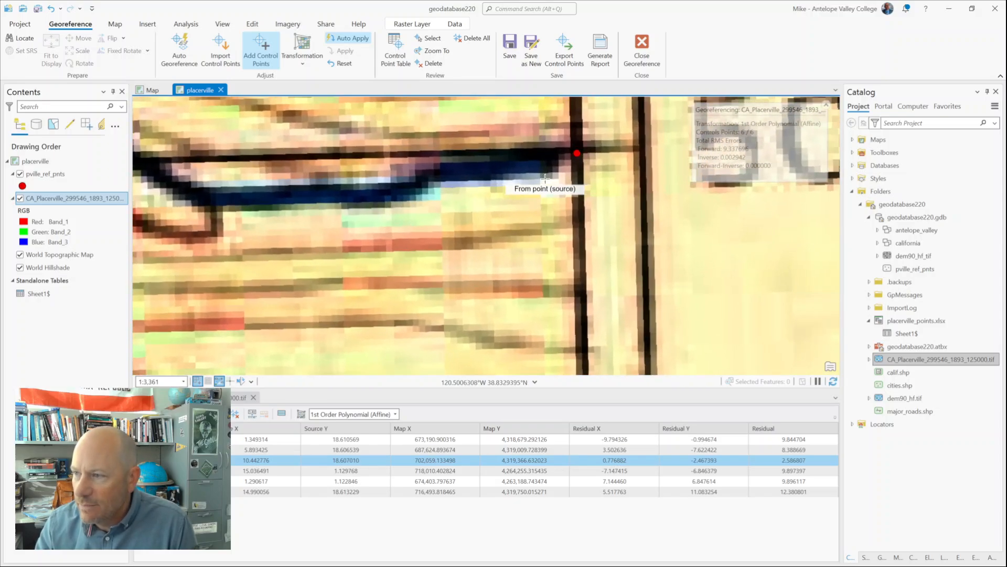
{"action": "left_click_drag", "start_coordinate": [604, 137], "coordinate": [569, 338]}
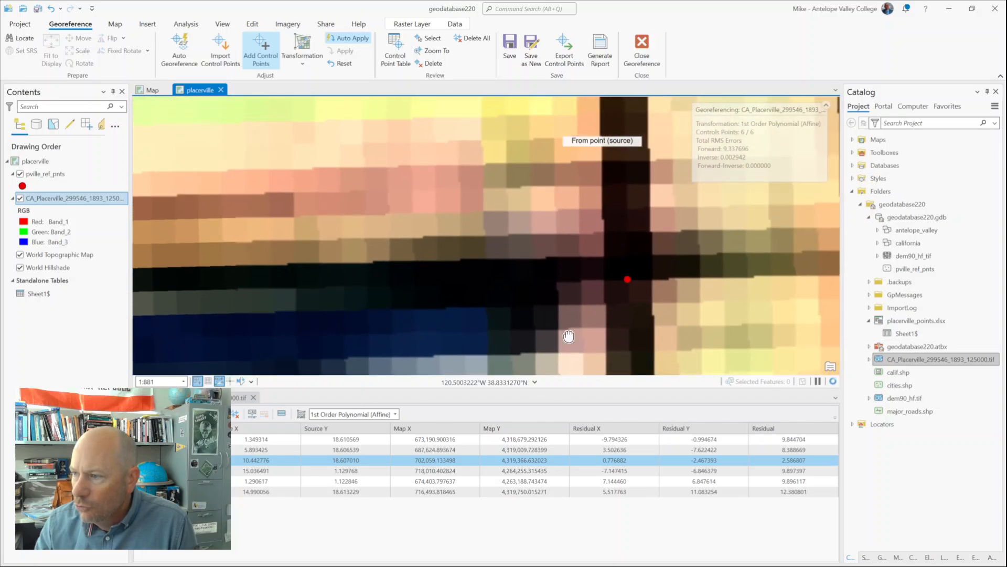
{"action": "left_click", "coordinate": [630, 272]}
{"action": "left_click", "coordinate": [628, 278]}
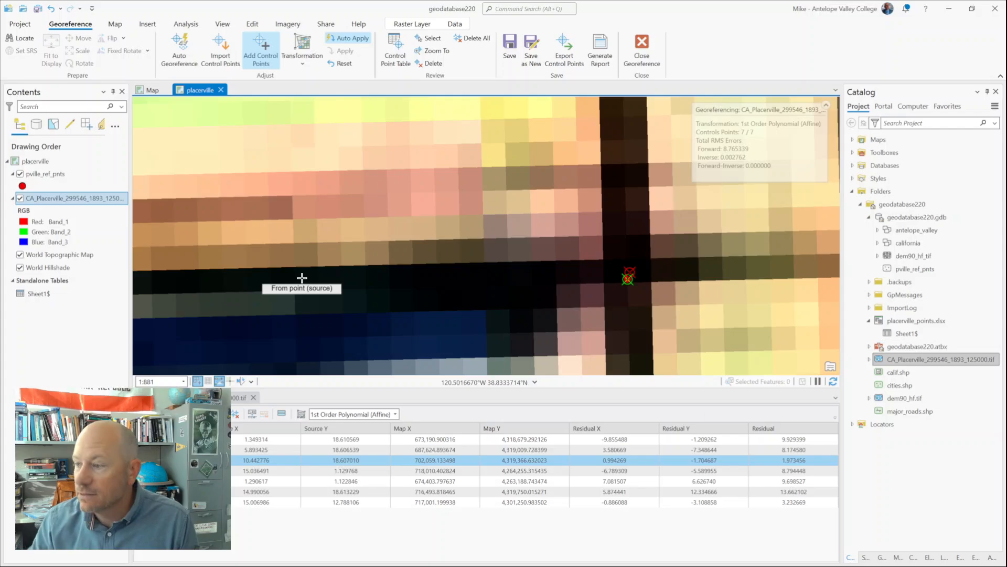
Step: Add a control point from the scanned map's 38°50', 120°40' graticule intersection near Soap Weed to the matching pville_ref_pnts reference point
{"action": "scroll", "coordinate": [302, 278], "scroll_direction": "down", "scroll_amount": 3}
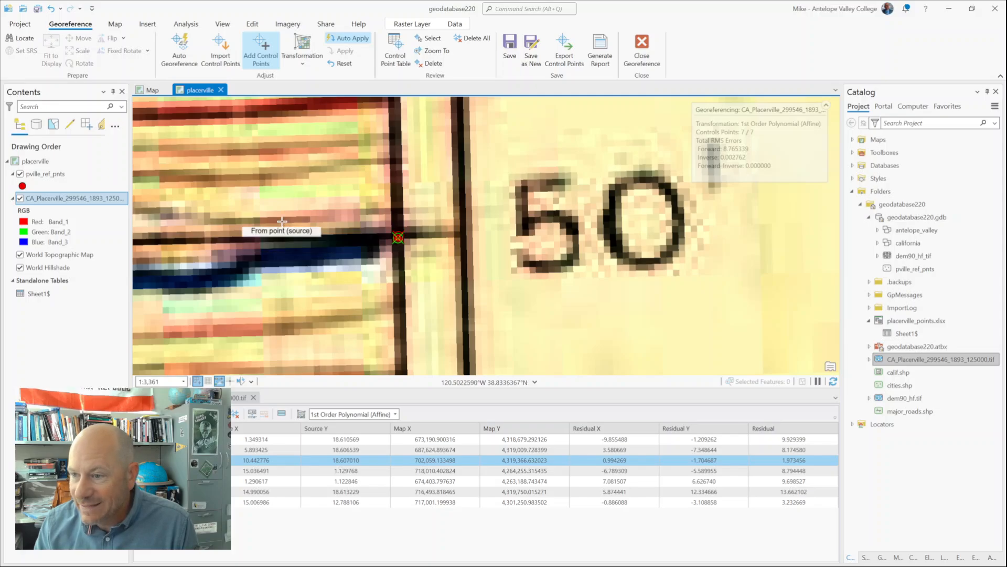
{"action": "left_click_drag", "start_coordinate": [283, 221], "coordinate": [757, 210]}
{"action": "left_click_drag", "start_coordinate": [326, 187], "coordinate": [776, 209]}
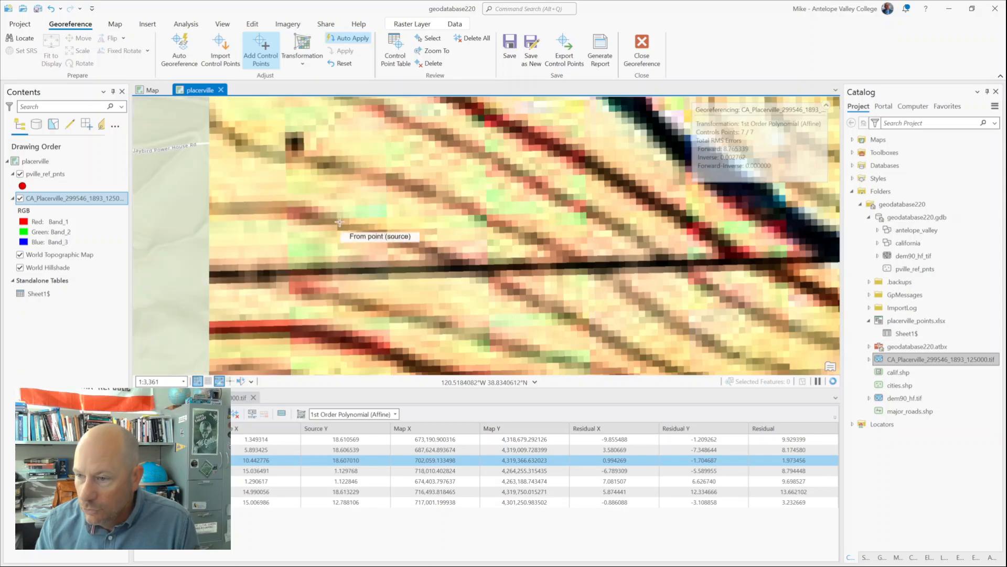
{"action": "left_click_drag", "start_coordinate": [330, 224], "coordinate": [817, 220]}
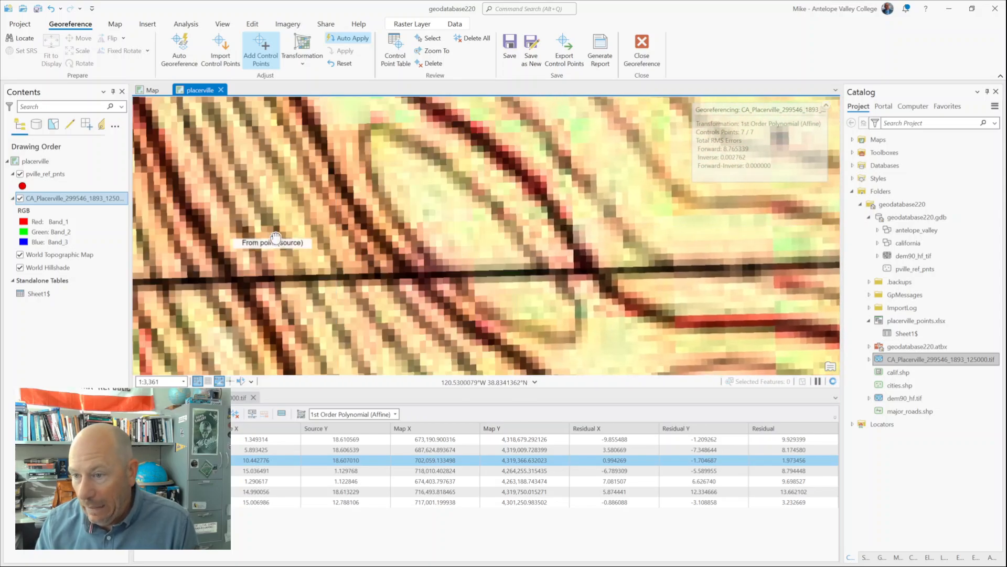
{"action": "left_click_drag", "start_coordinate": [273, 237], "coordinate": [706, 240]}
{"action": "scroll", "coordinate": [246, 237], "scroll_direction": "down", "scroll_amount": 4}
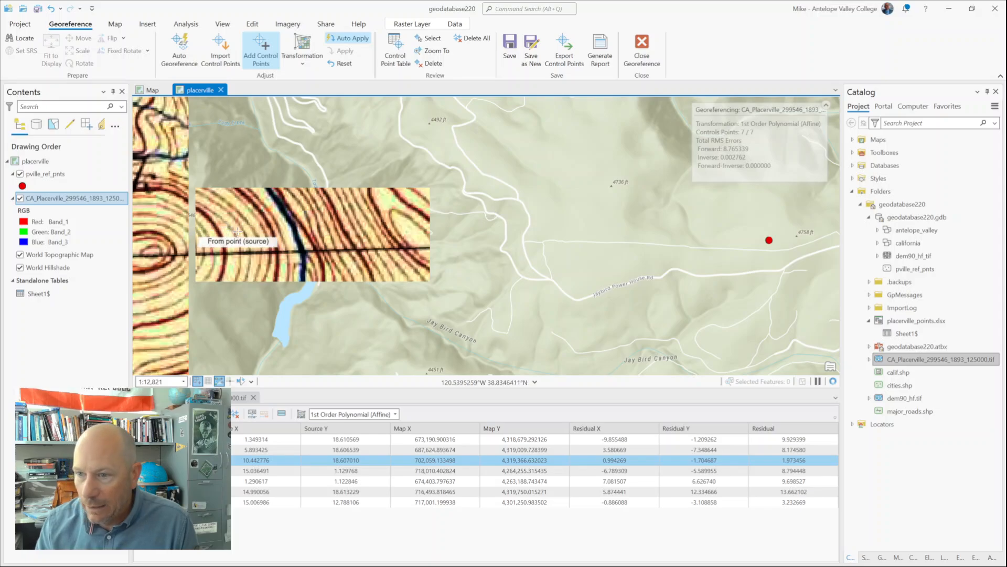
{"action": "scroll", "coordinate": [233, 220], "scroll_direction": "down", "scroll_amount": 4}
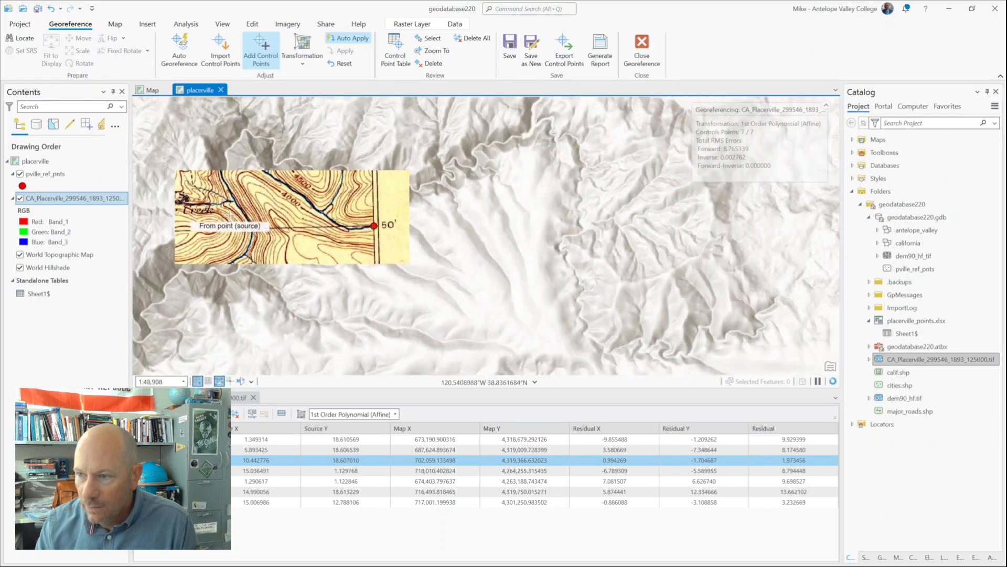
{"action": "left_click_drag", "start_coordinate": [236, 207], "coordinate": [671, 225]}
{"action": "scroll", "coordinate": [223, 257], "scroll_direction": "up", "scroll_amount": 5}
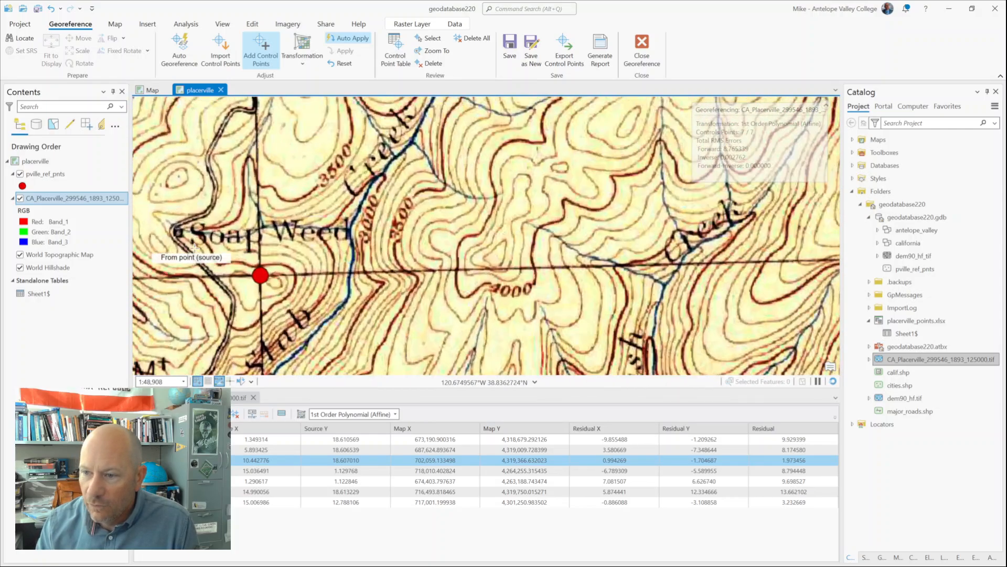
{"action": "scroll", "coordinate": [371, 293], "scroll_direction": "up", "scroll_amount": 3}
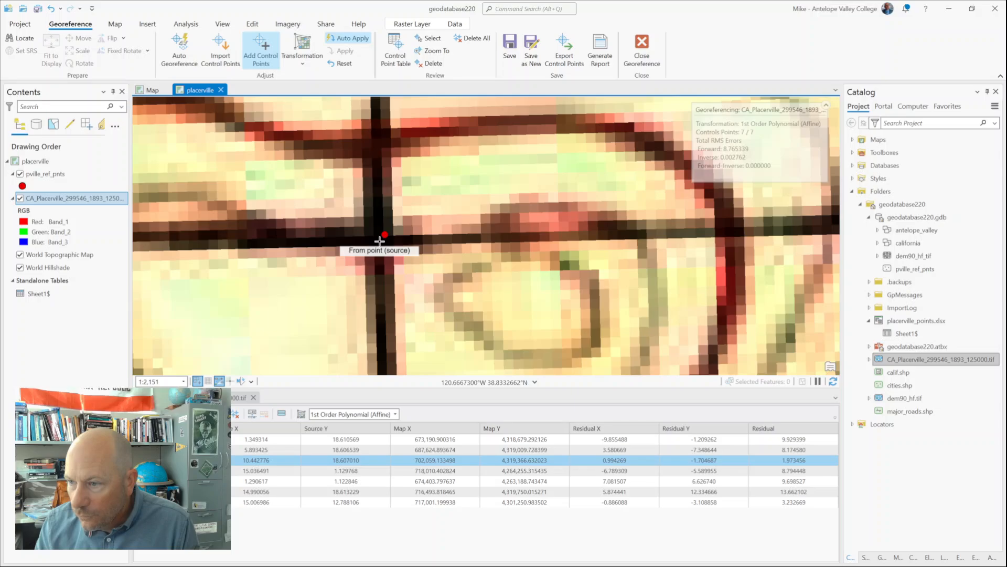
{"action": "left_click", "coordinate": [379, 239]}
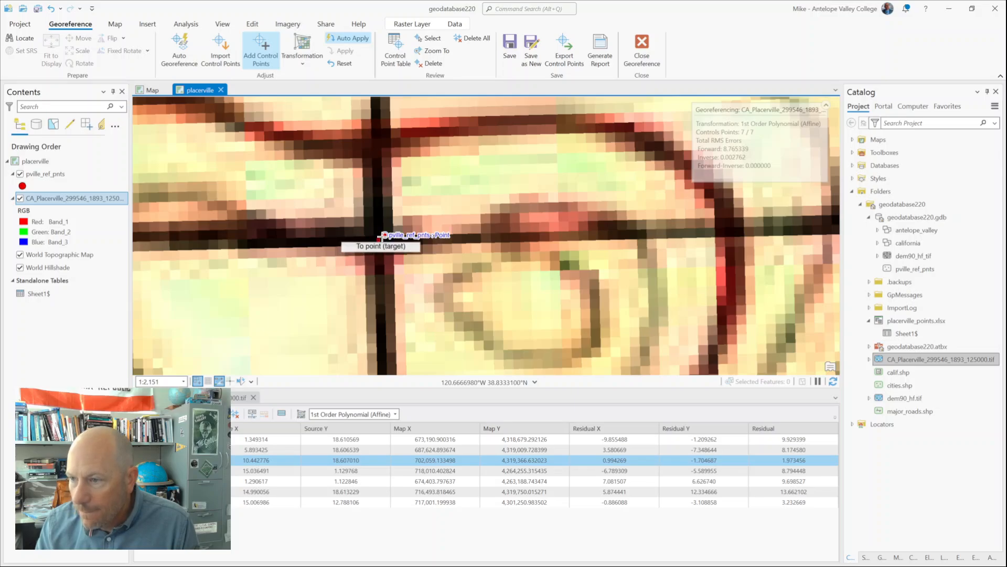
{"action": "left_click", "coordinate": [383, 236]}
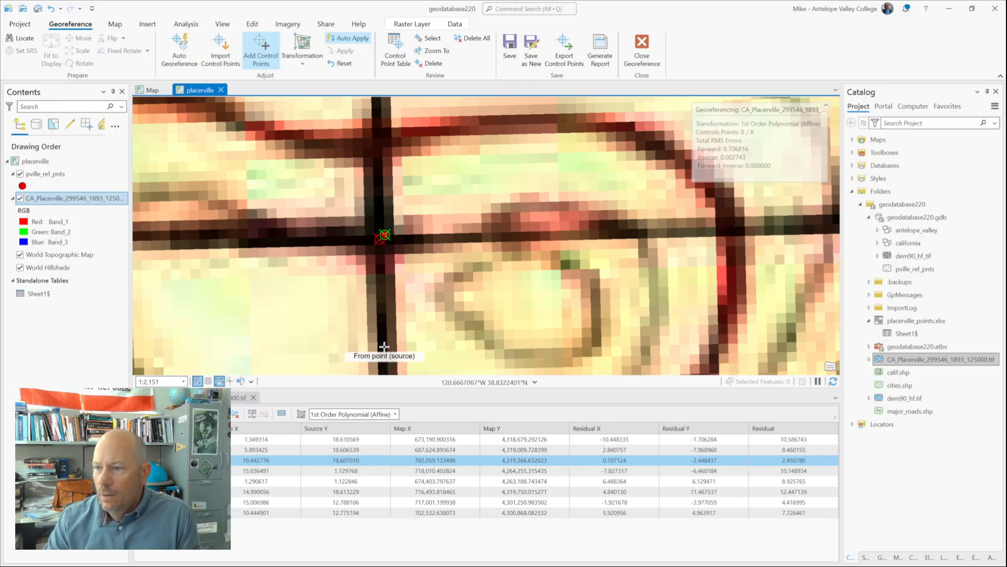
Step: Apply the 2nd Order Polynomial transformation to the scanned Placerville map, with the full extent of the reference points in view
{"action": "scroll", "coordinate": [393, 357], "scroll_direction": "down", "scroll_amount": 3}
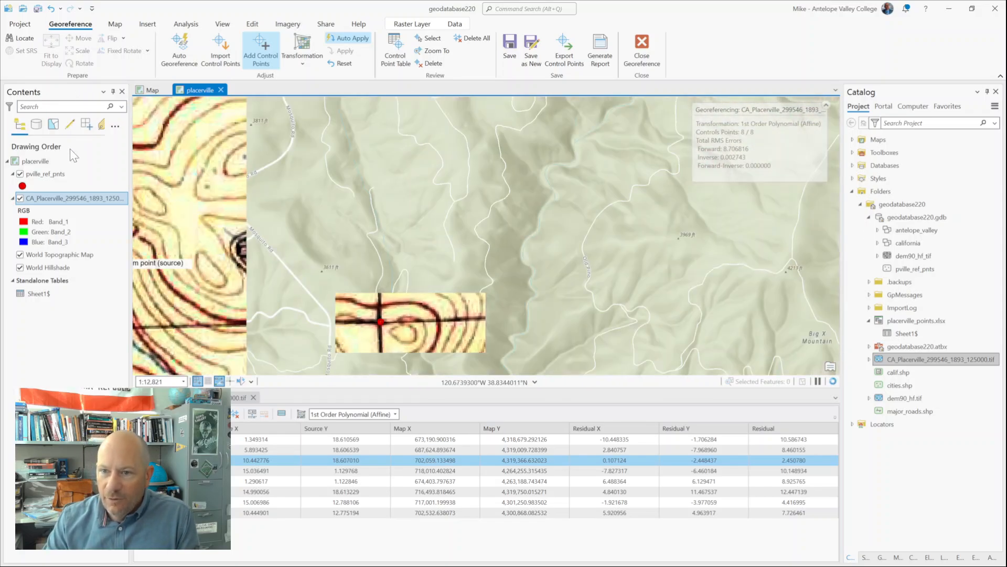
{"action": "right_click", "coordinate": [55, 173]}
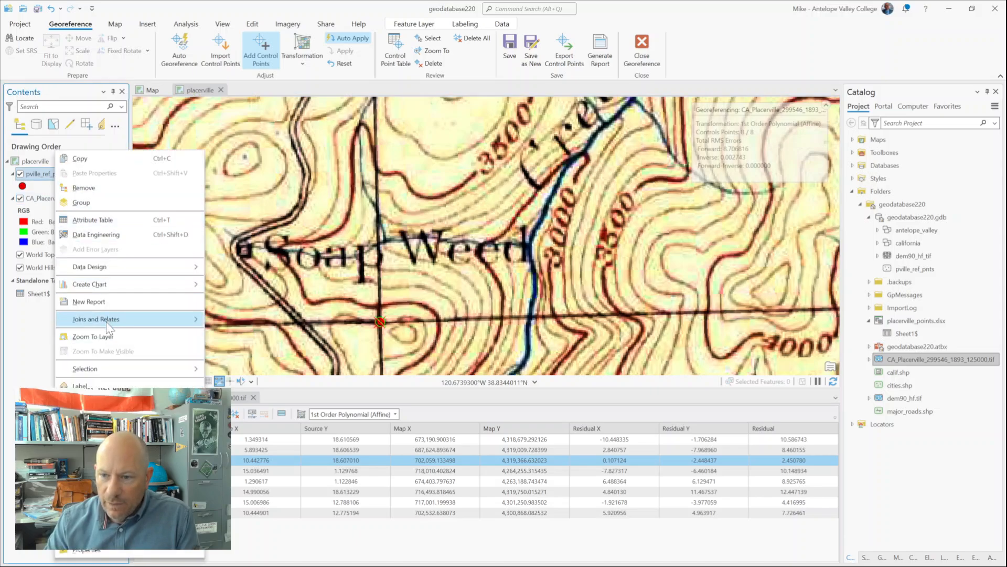
{"action": "left_click", "coordinate": [102, 336]}
{"action": "left_click", "coordinate": [43, 197]}
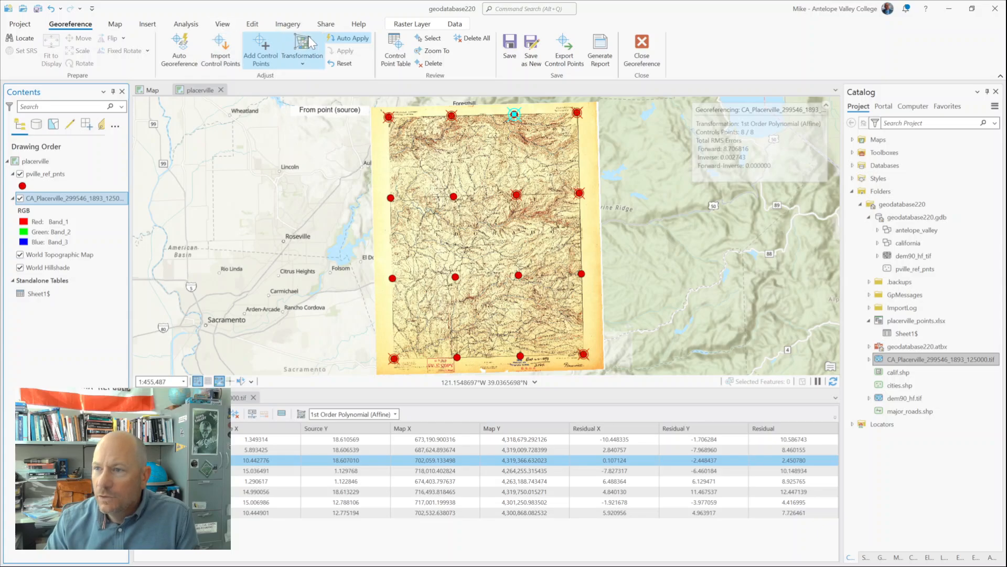
{"action": "left_click", "coordinate": [302, 52]}
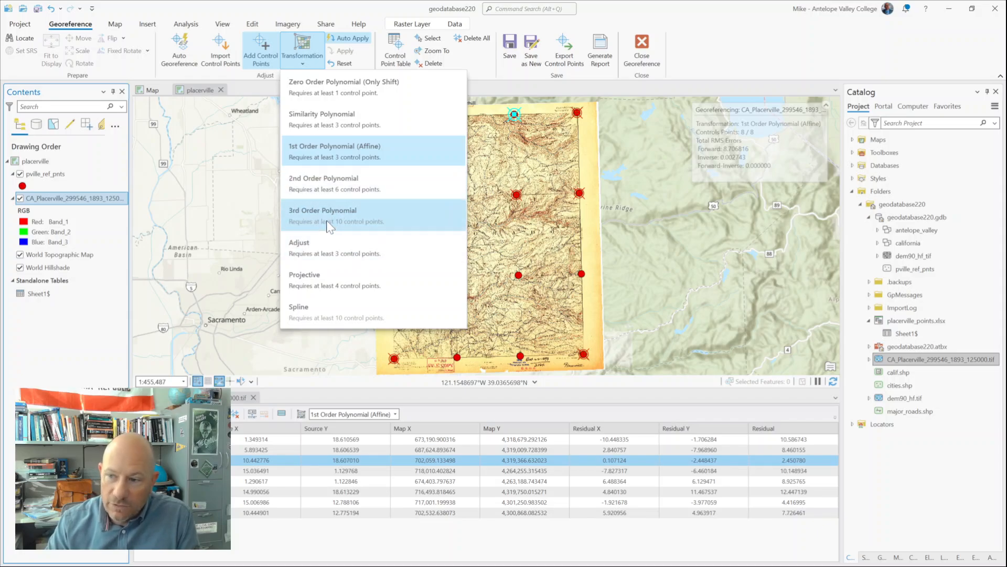
{"action": "left_click", "coordinate": [325, 190]}
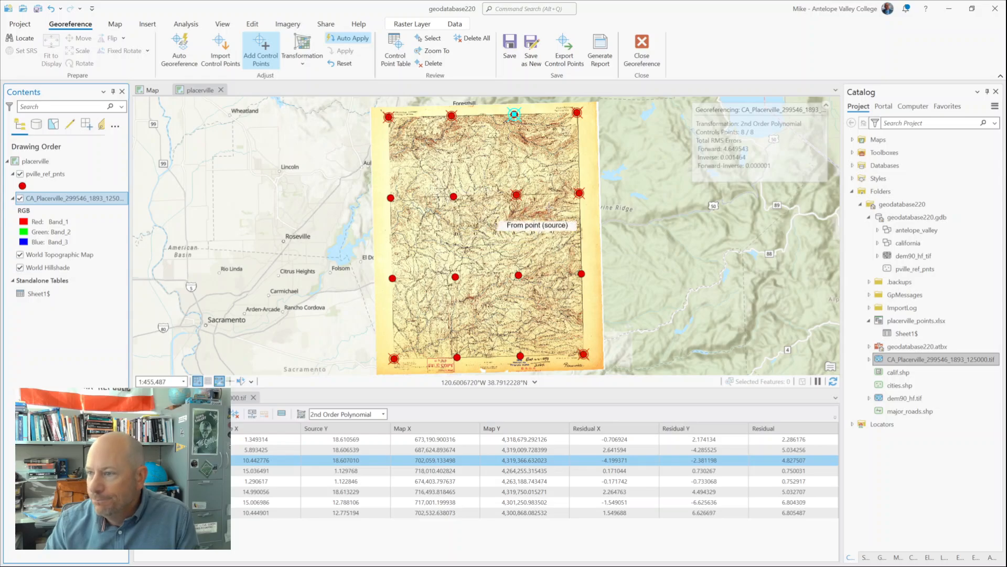
Step: Highlight the control point at the 38°50', 120°40' intersection in the control point table and close the table
{"action": "left_click", "coordinate": [225, 428]}
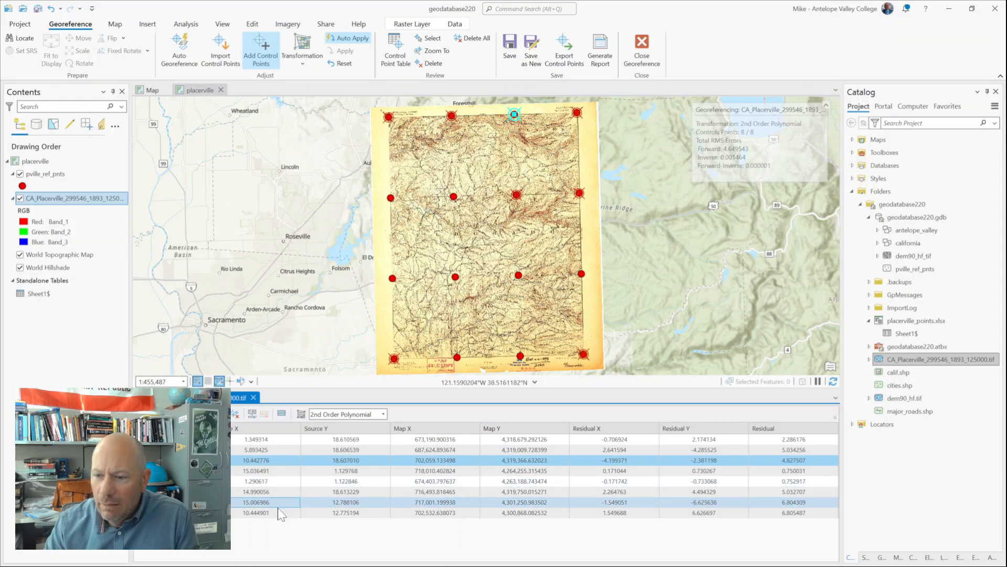
{"action": "left_click", "coordinate": [256, 513]}
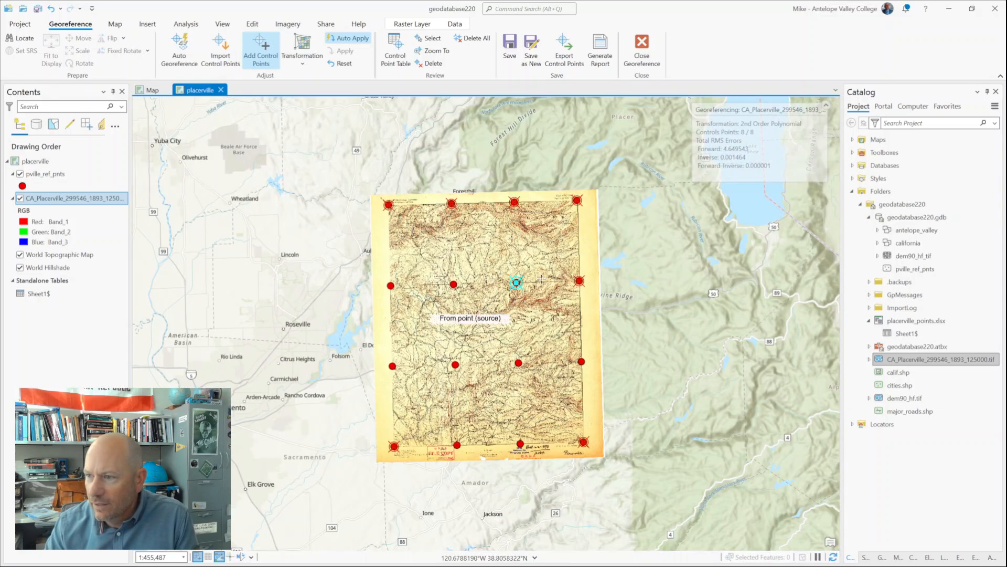
{"action": "left_click", "coordinate": [253, 397]}
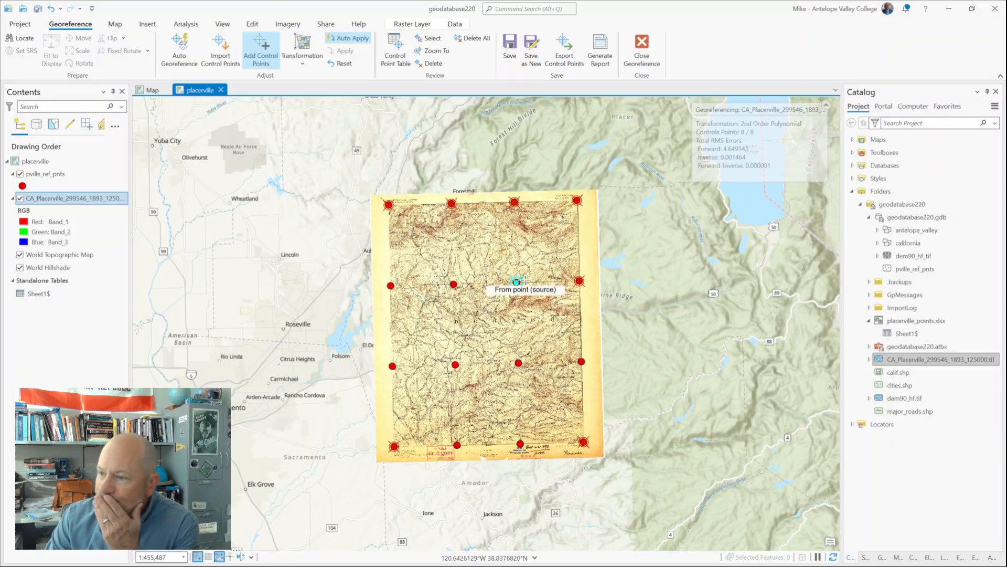
{"action": "scroll", "coordinate": [551, 258], "scroll_direction": "up", "scroll_amount": 3}
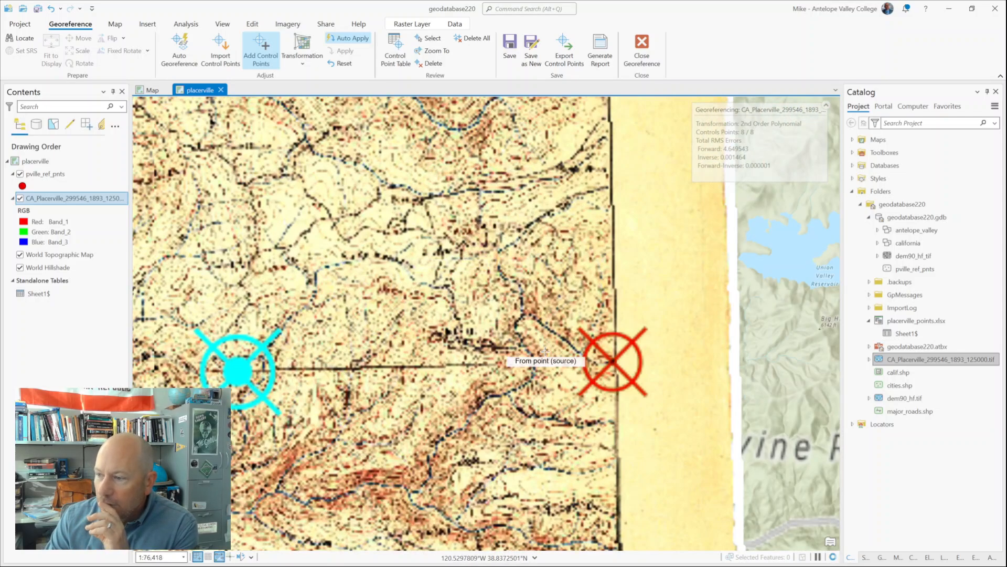